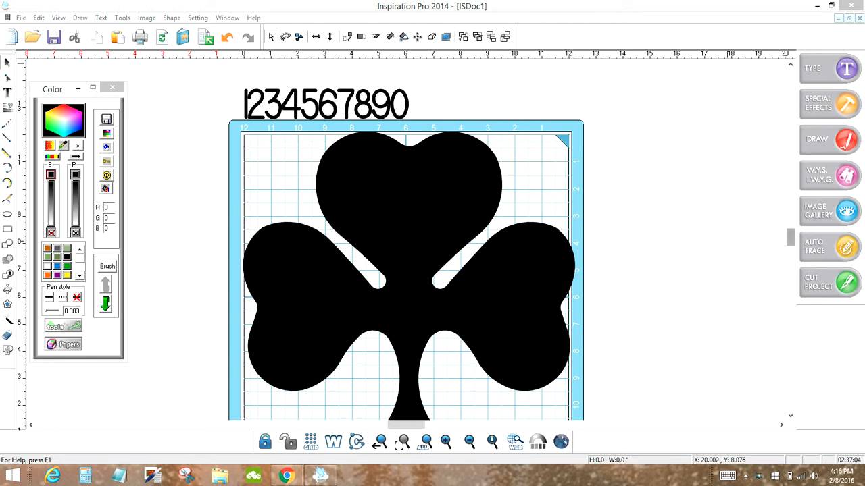
Remove the black fill from the large shamrock, leaving it as an outline shape.
scroll(405, 240, "down", 2)
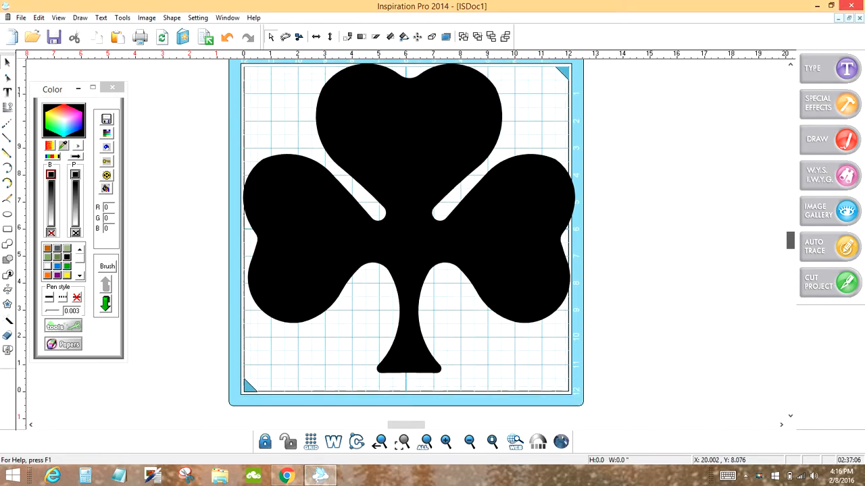
scroll(406, 240, "up", 2)
scroll(405, 239, "down", 1)
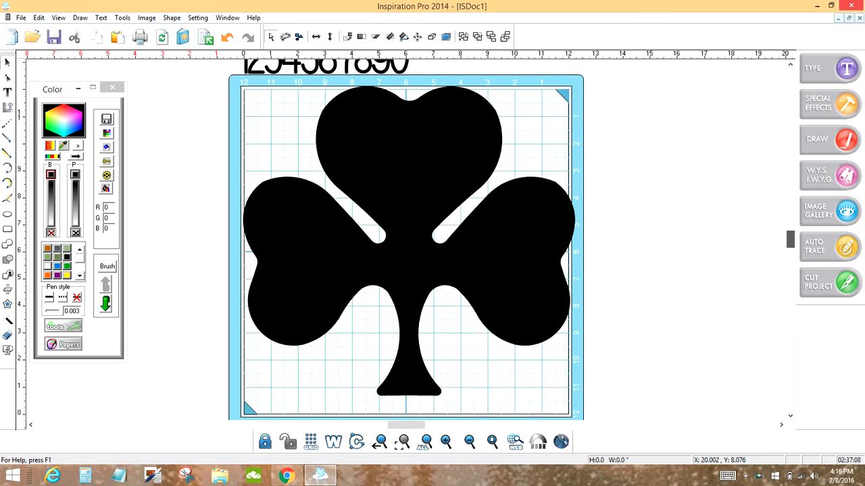
scroll(406, 240, "up", 1)
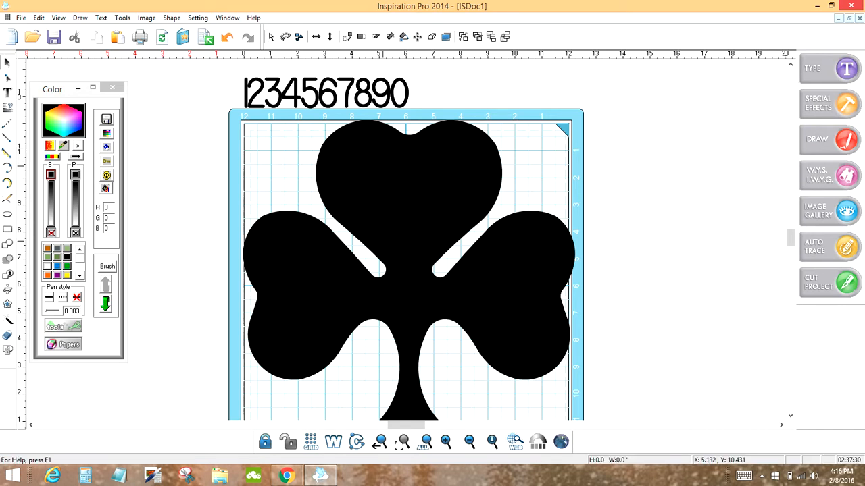
left_click(382, 401)
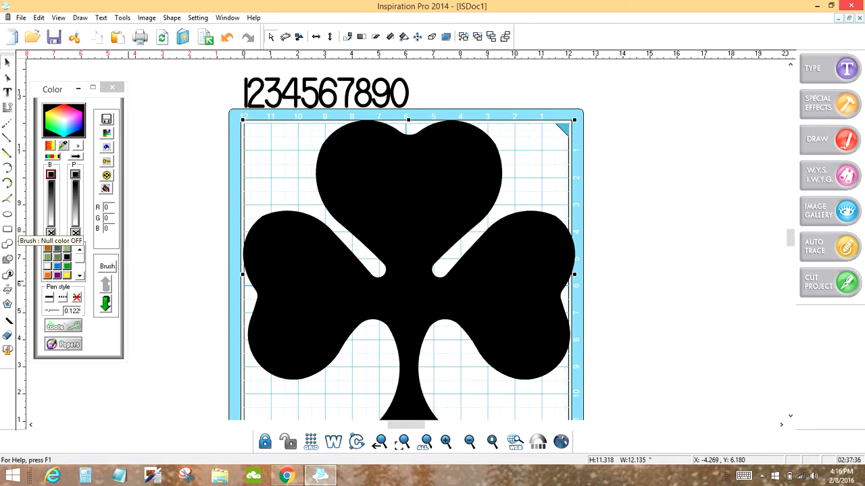
left_click(50, 233)
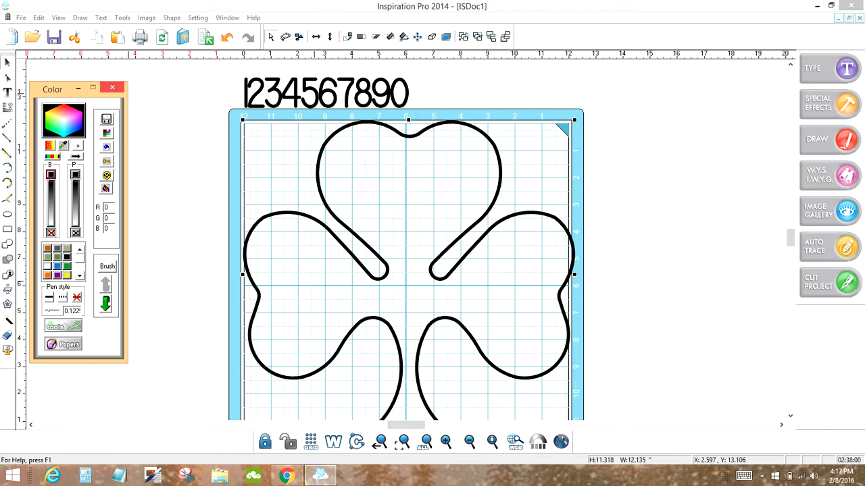
double_click(314, 94)
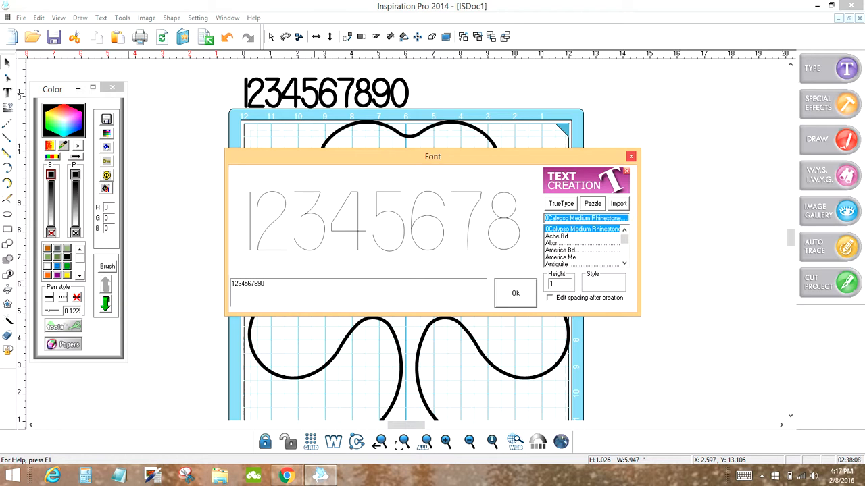
left_click(581, 243)
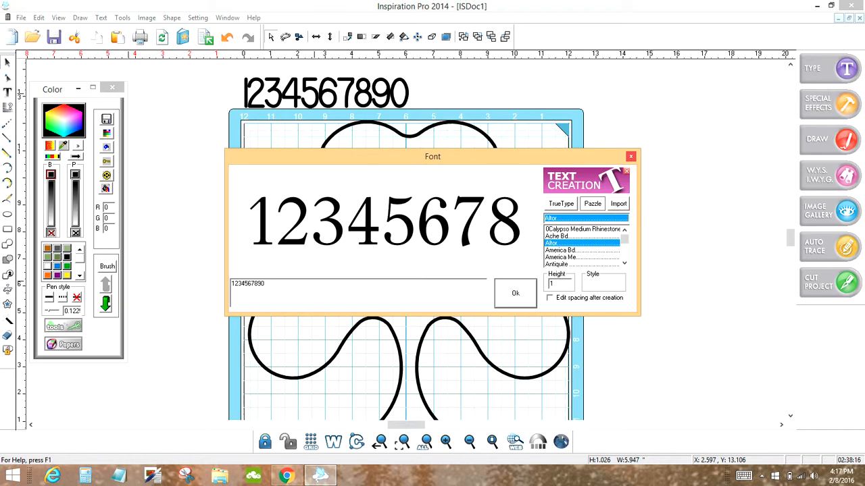
key("Down")
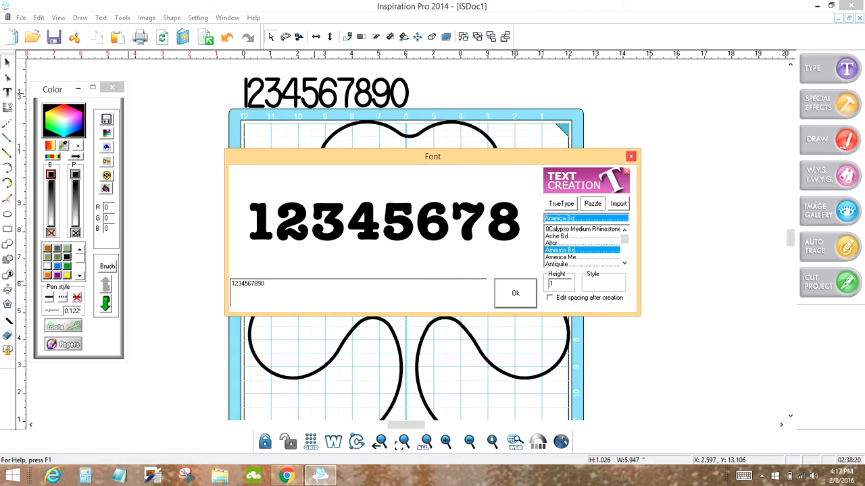
key("Down")
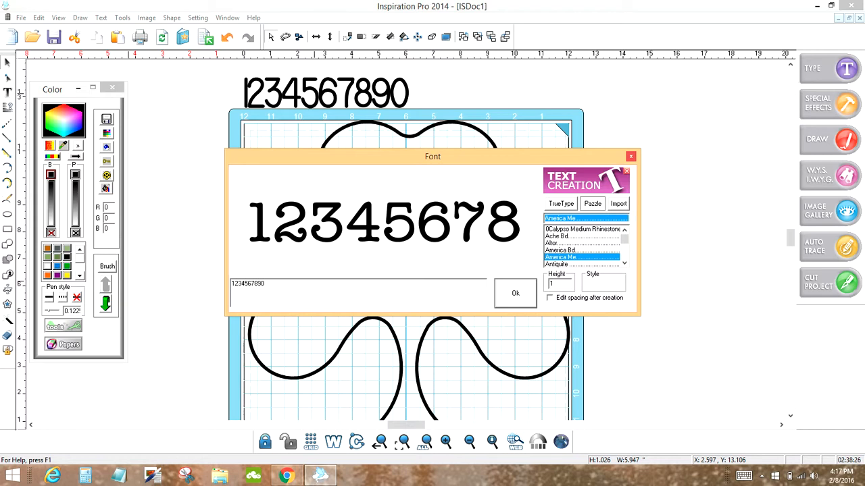
key("Return")
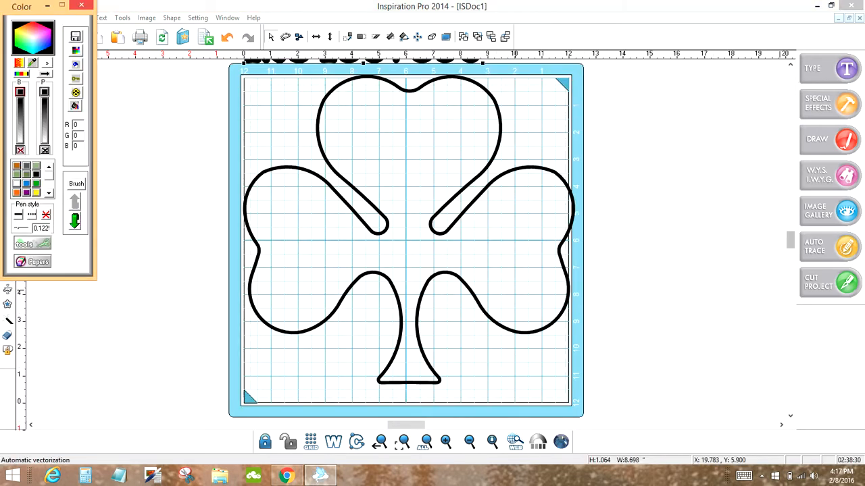
Move the number text off the mat, beside the shamrock's lower left leaf, and remove its thick pen line.
left_click(790, 241)
scroll(790, 240, "up", 3)
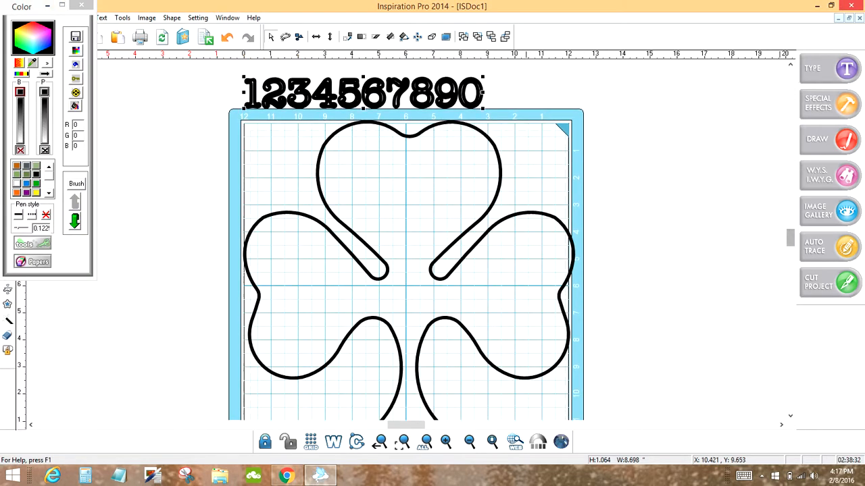
left_click_drag(351, 106, 107, 334)
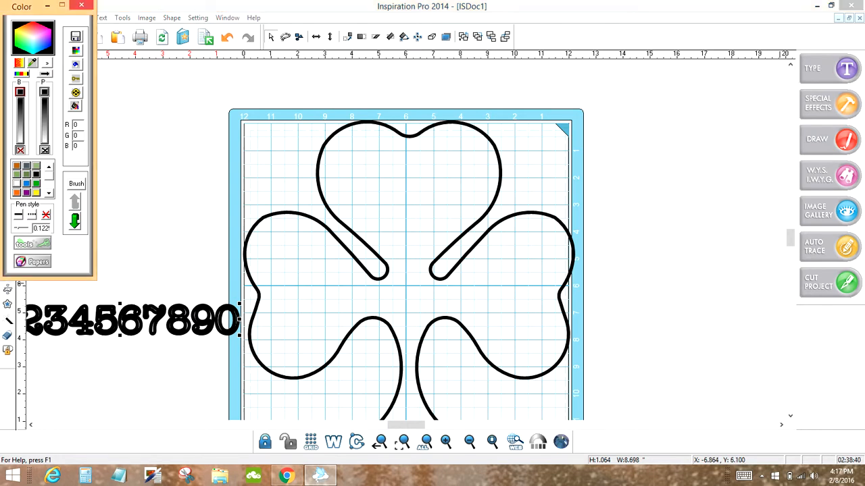
left_click(46, 215)
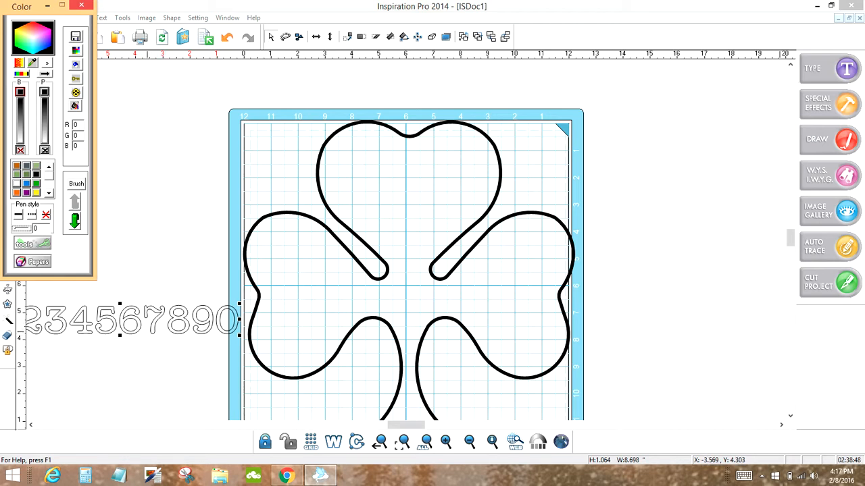
Place a copy of the number text above the mat and nudge the original row slightly down and left.
left_click(141, 328)
left_click(142, 327)
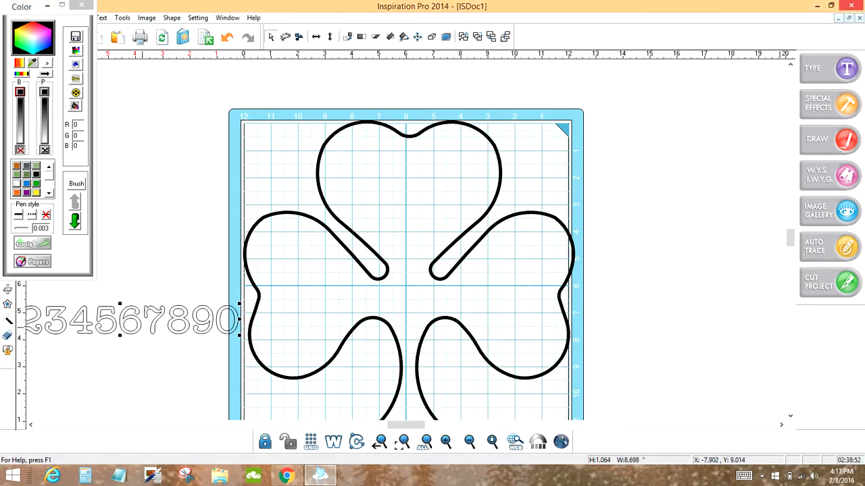
left_click_drag(142, 327, 396, 102)
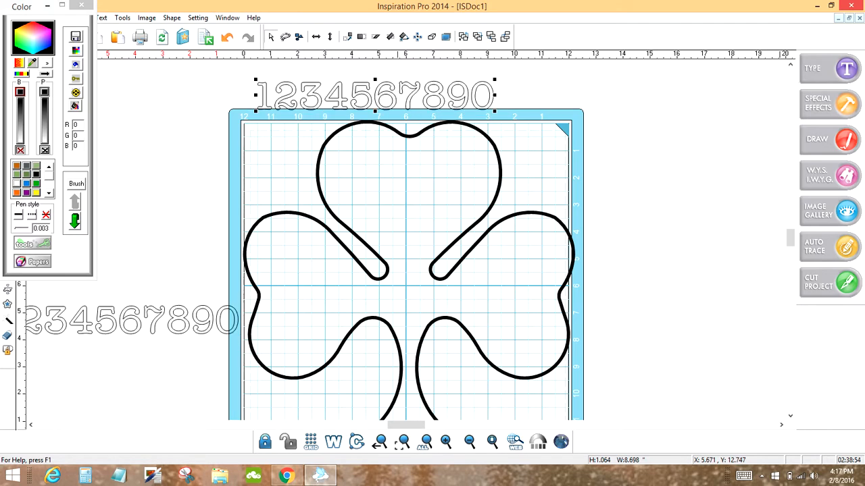
left_click(179, 316)
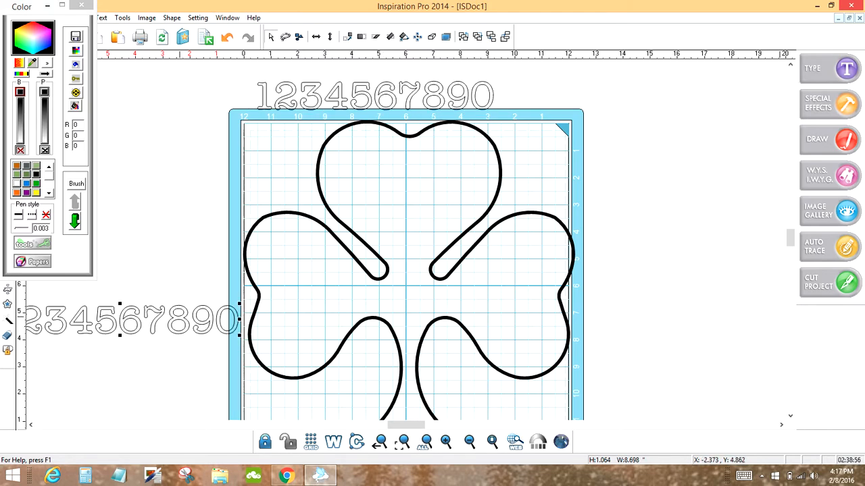
mouse_move(179, 316)
left_mouse_down()
mouse_move(181, 279)
mouse_move(174, 321)
left_mouse_up()
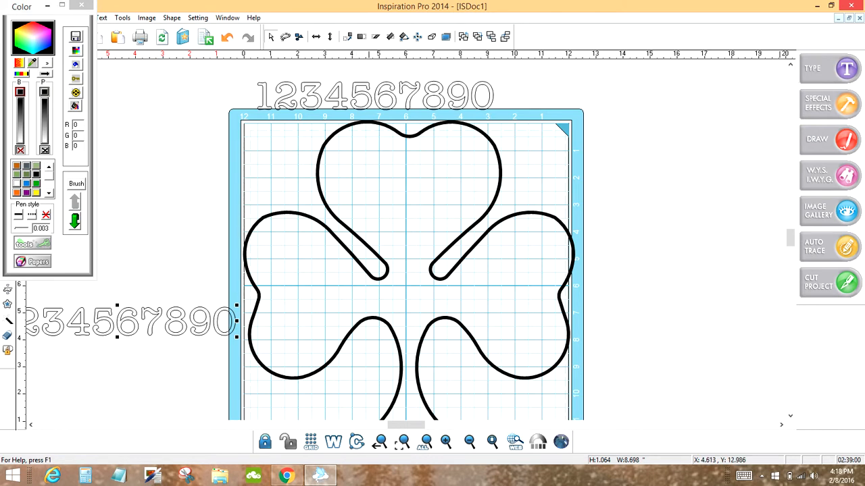
Change the font of the copied number text above the mat to Arabi Script.
double_click(369, 96)
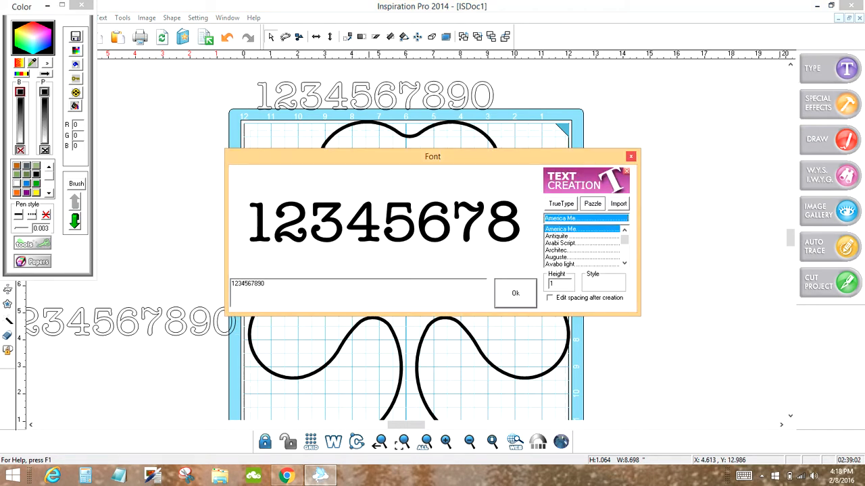
left_click(567, 237)
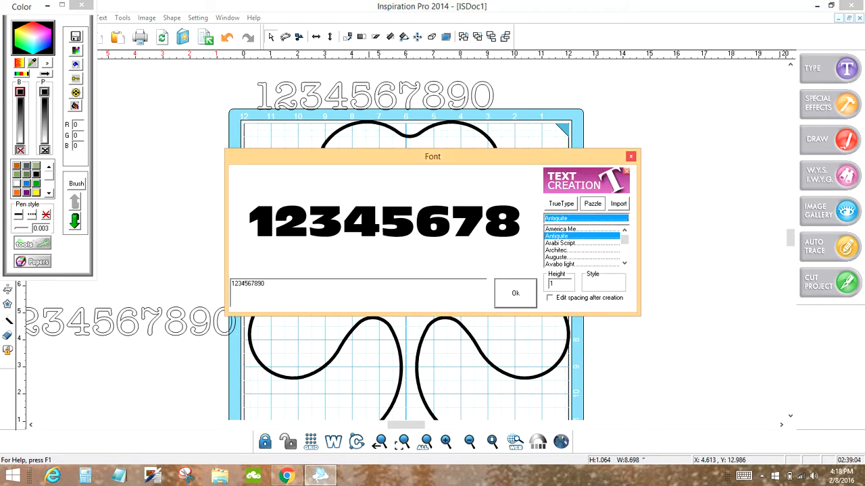
left_click(560, 244)
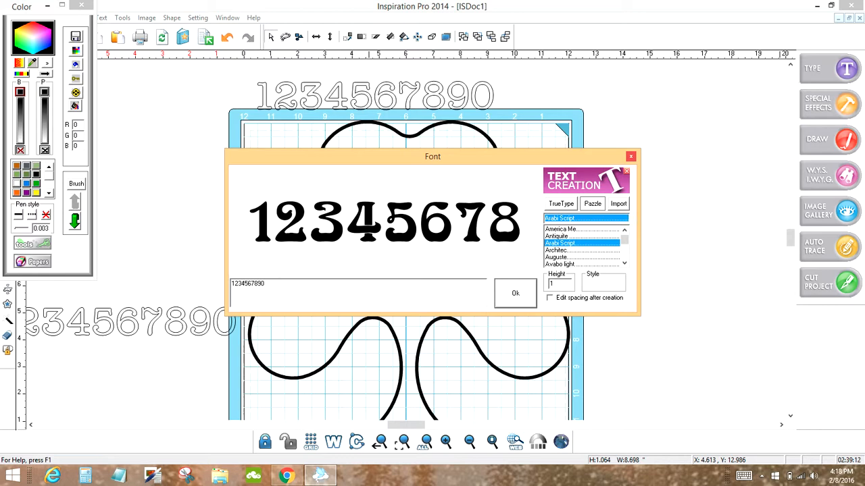
left_click(516, 293)
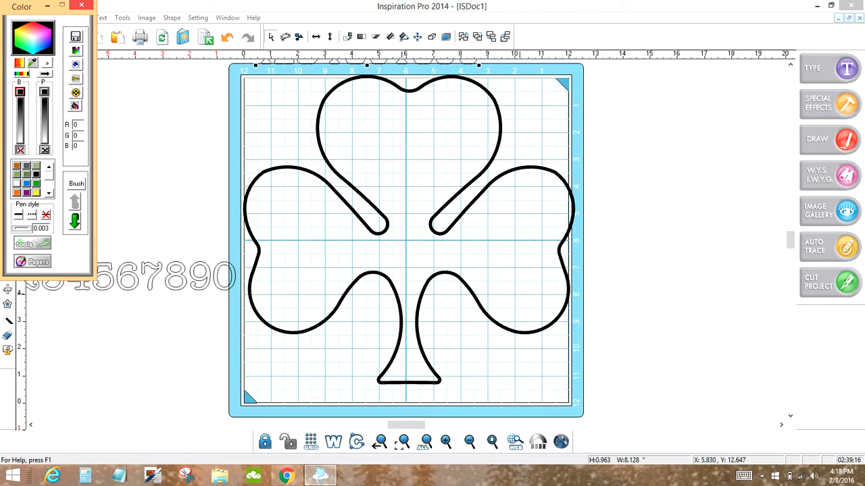
Move the Arabi Script numbers beside the mat above the America Me row, and place a copy of them higher up.
left_click_drag(403, 63, 222, 233)
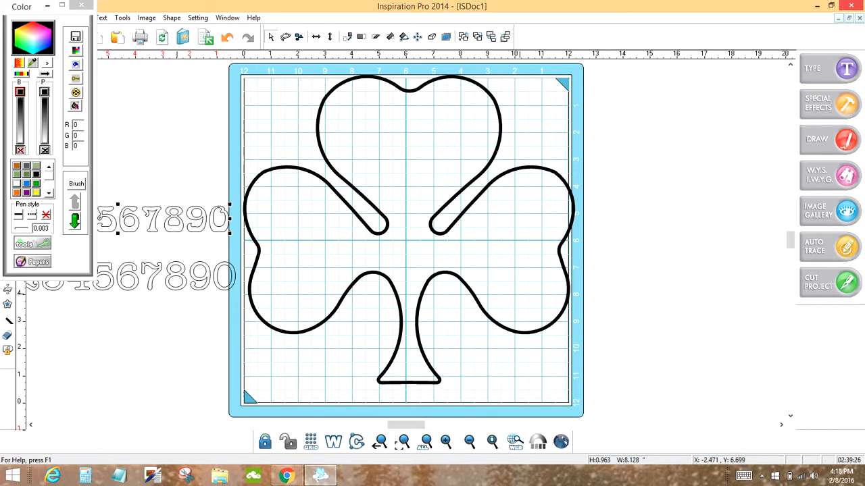
left_click_drag(177, 222, 238, 132)
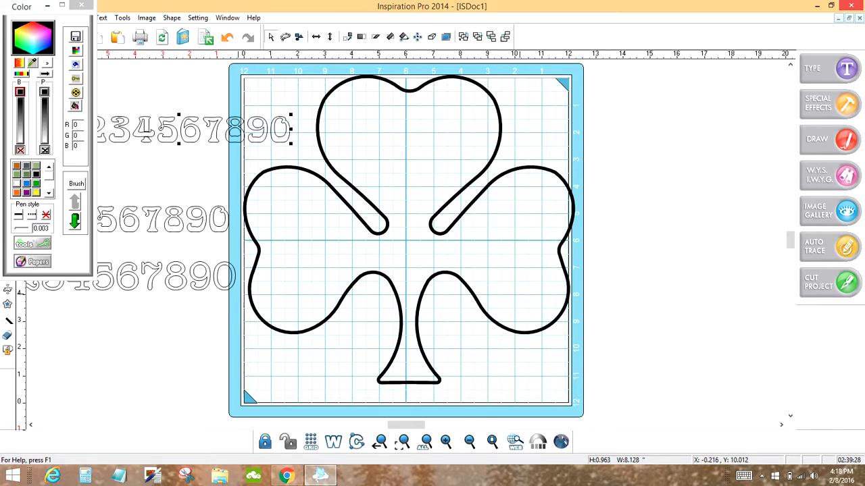
Reopen the top row of numbers for font editing and preview the Pazzle fonts from Architec through Bar Regular.
double_click(237, 131)
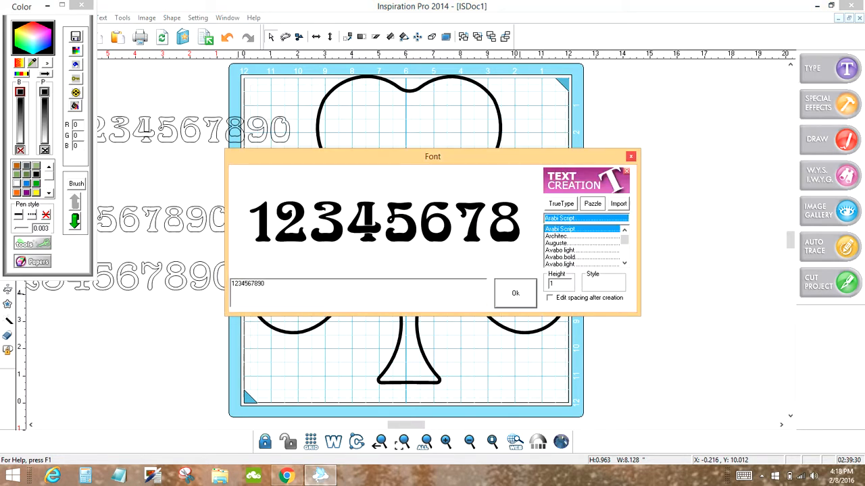
left_click(581, 236)
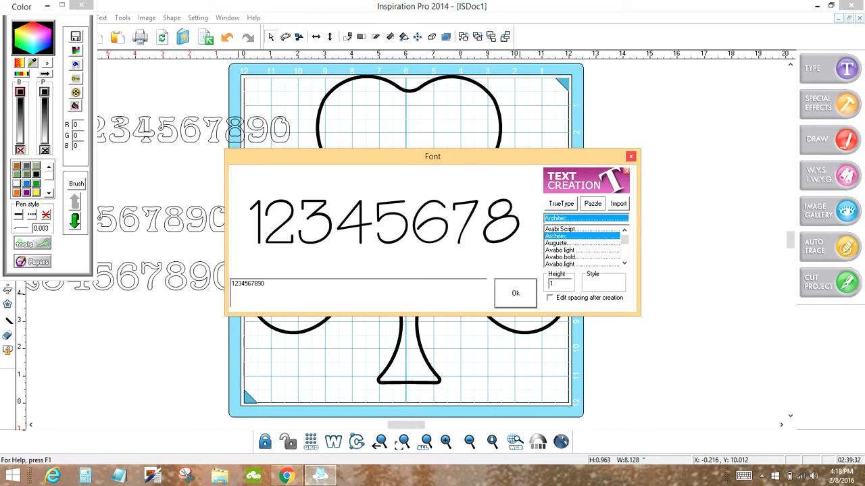
key("Down")
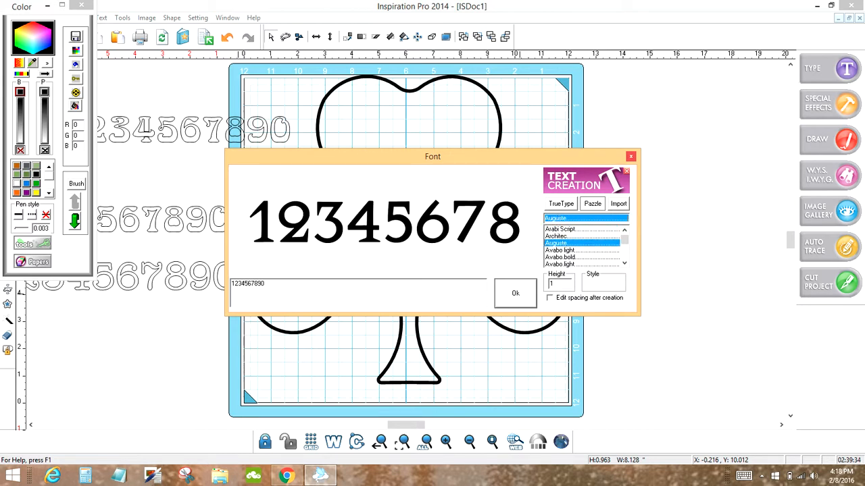
key("Down")
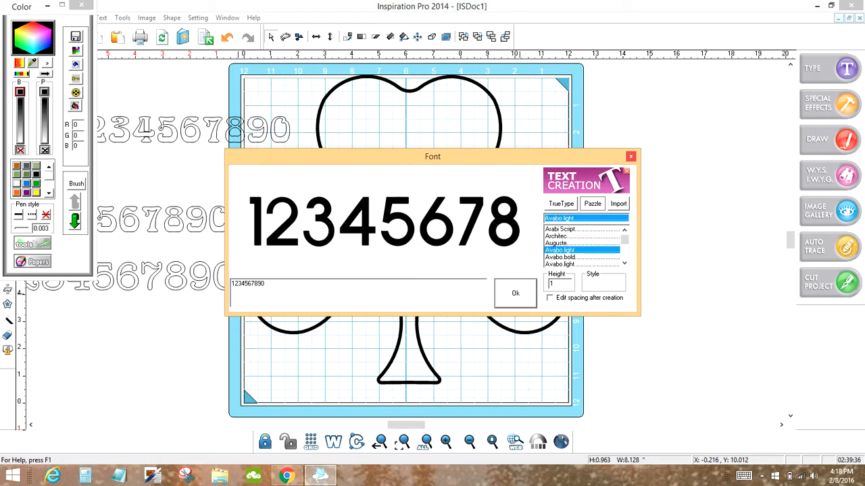
key("Down")
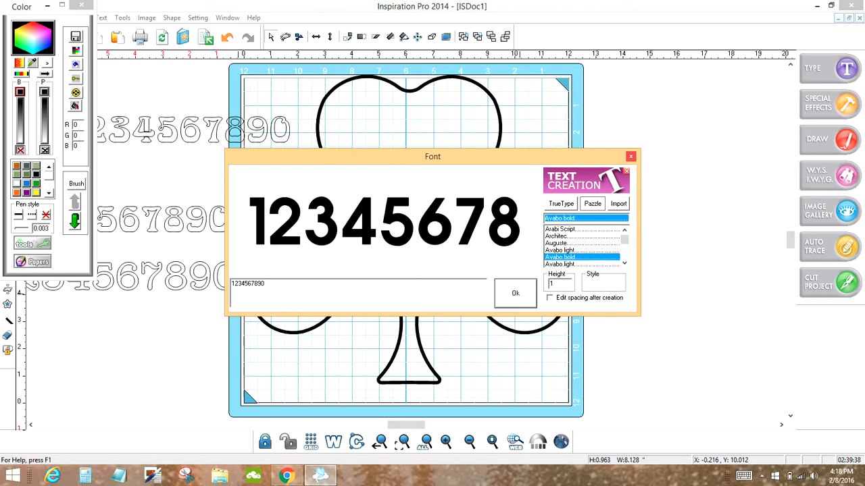
key("Down")
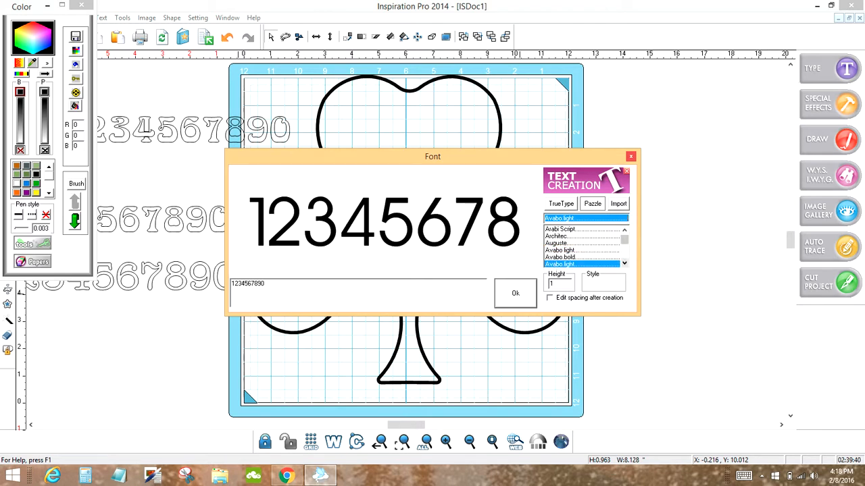
left_click(624, 264)
left_click(624, 264)
left_click(625, 264)
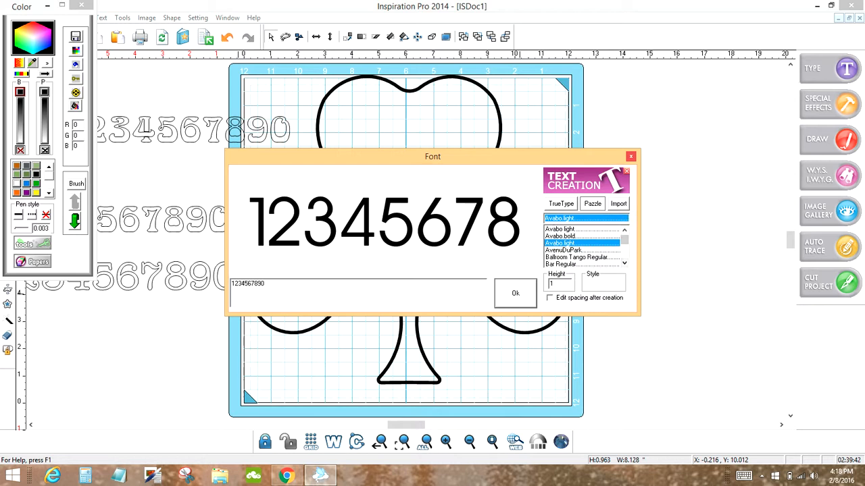
key("Down")
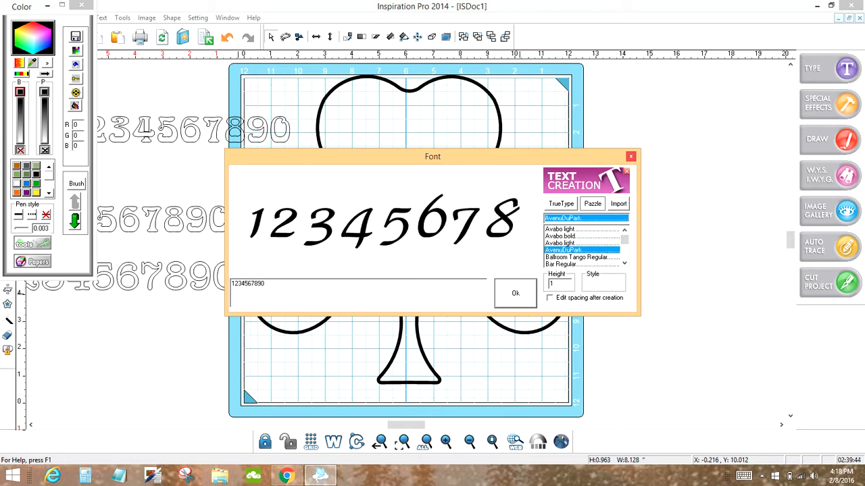
key("Down")
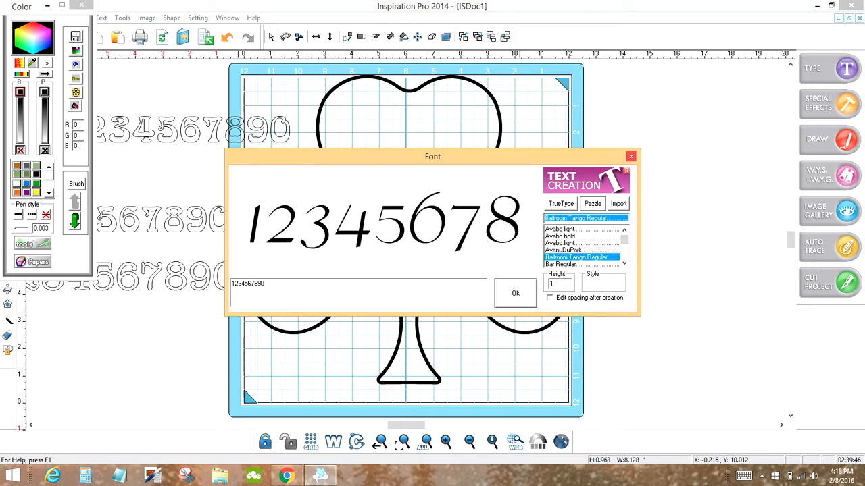
key("Down")
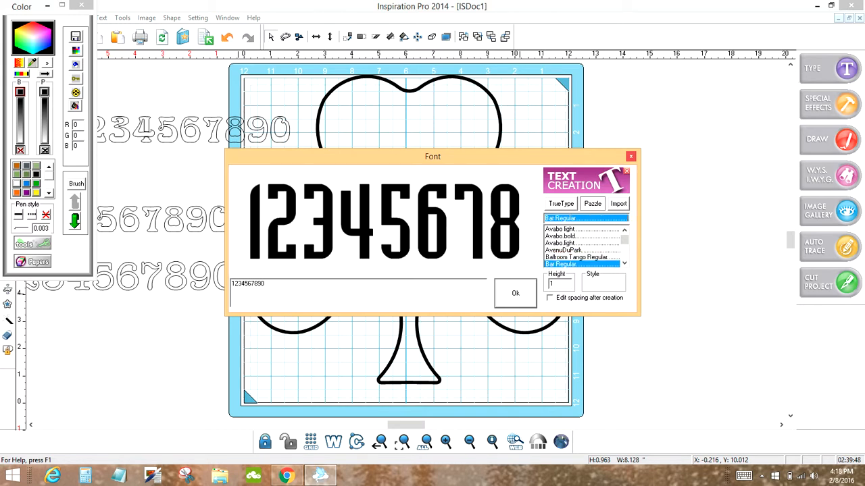
Preview the numbers in the Pazzle fonts from Basket Bold through Big Top Regular.
scroll(582, 246, "down", 4)
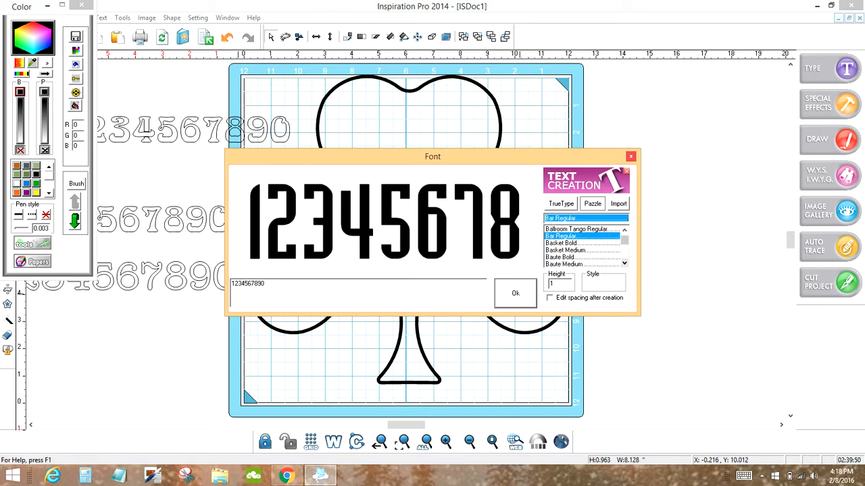
key("Down")
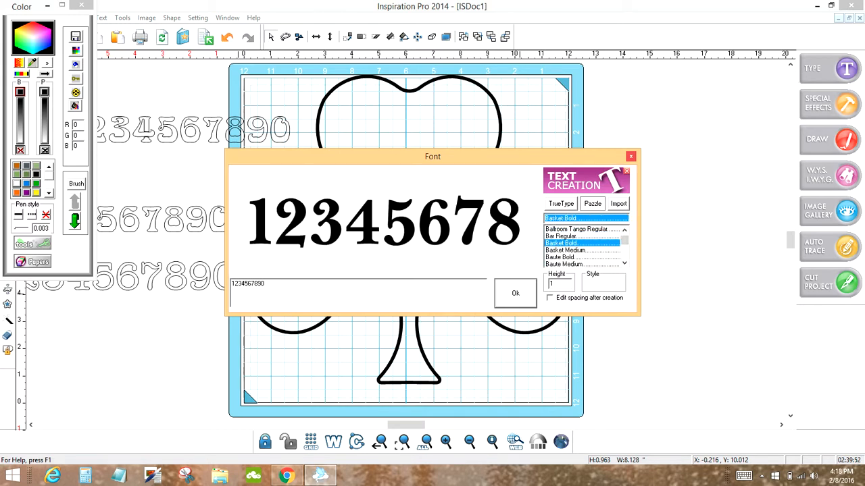
key("Down")
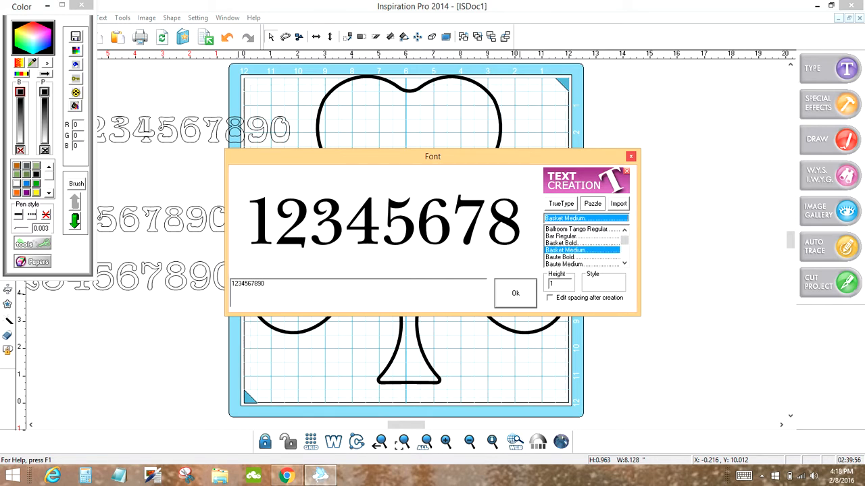
key("Down")
scroll(582, 246, "down", 1)
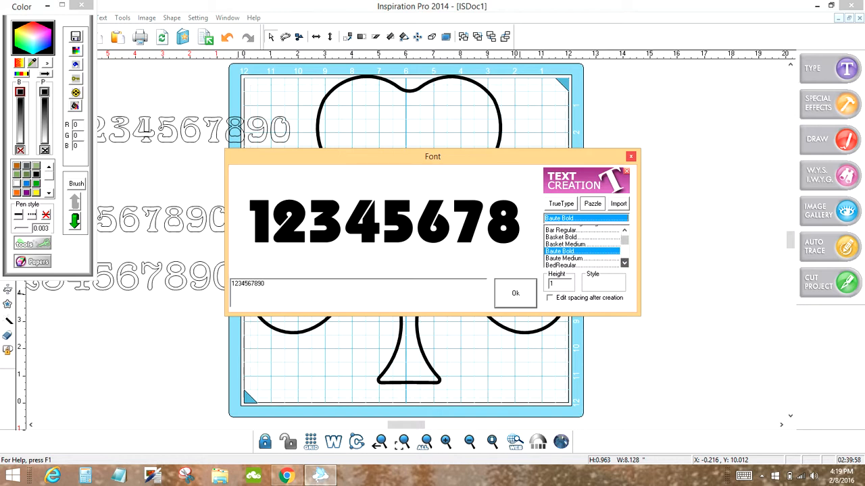
scroll(583, 246, "down", 2)
key("Down")
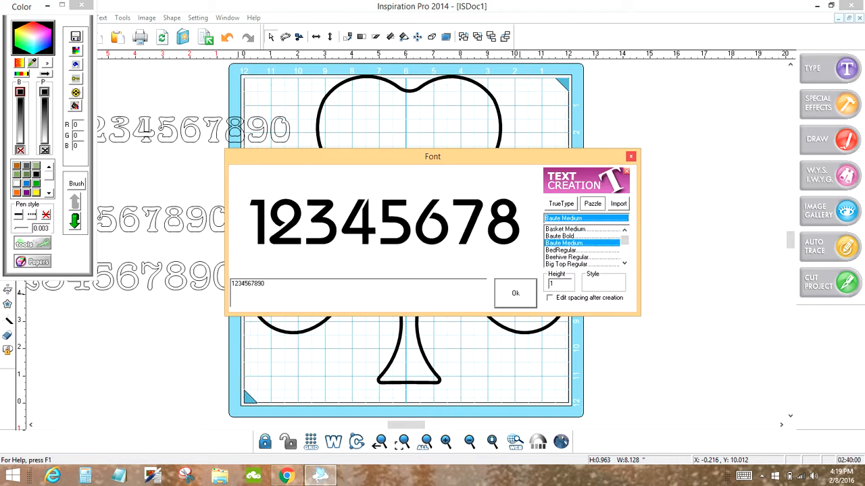
key("Down")
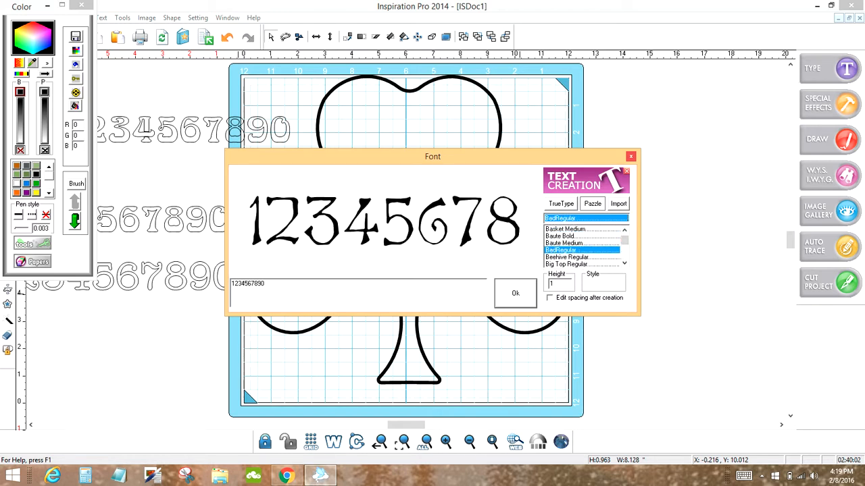
key("Down")
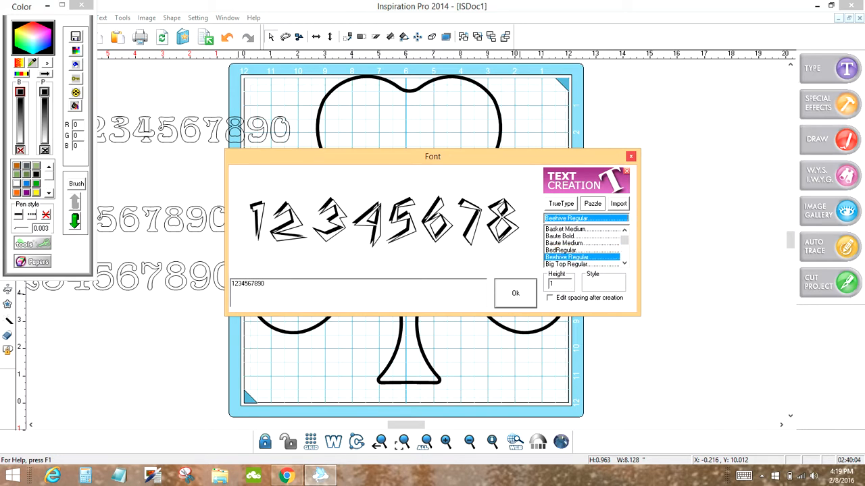
key("Down")
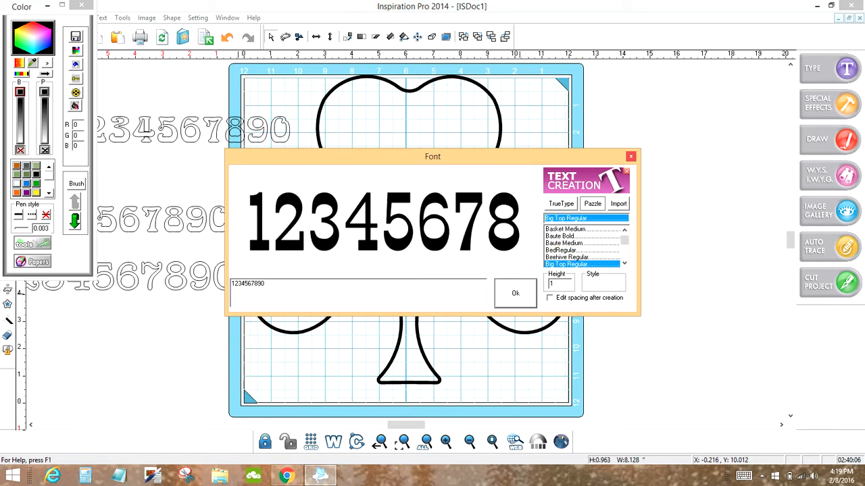
Preview the numbers in the Pazzle fonts BngBd, BngMd, Book Bold and BoPoster BT Regular.
left_click(624, 264)
left_click(624, 264)
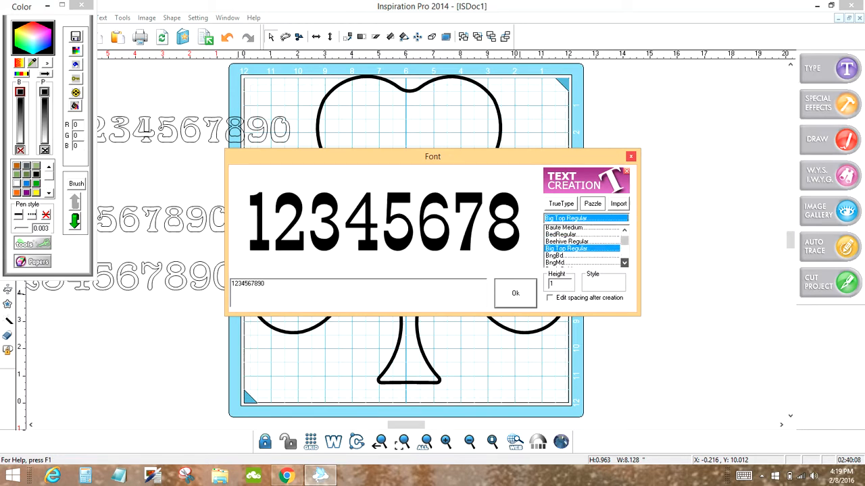
left_click(624, 263)
left_click(624, 263)
key("Down")
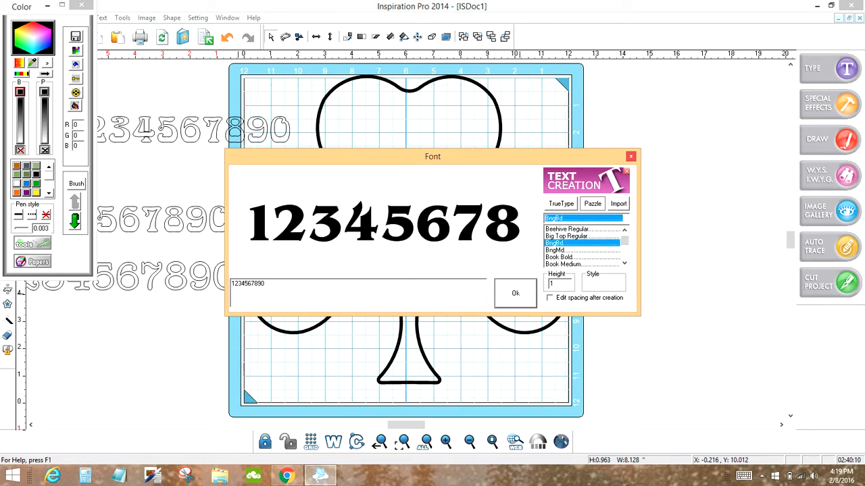
key("Down")
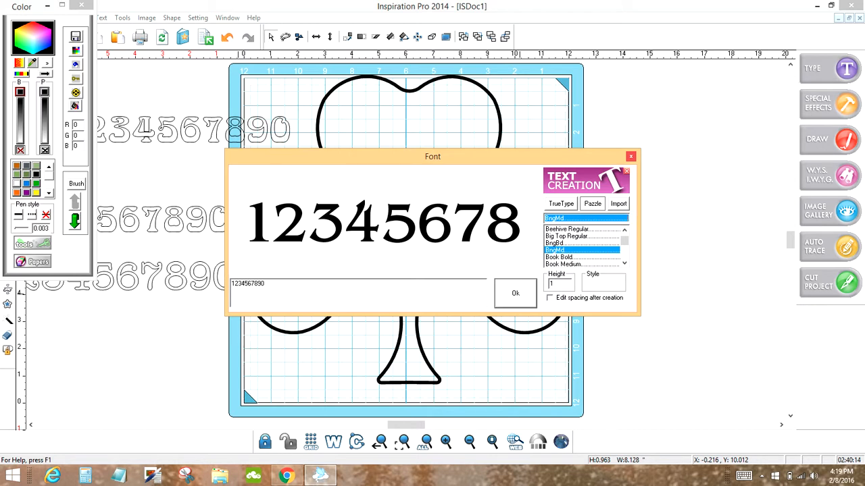
key("Down")
scroll(585, 247, "down", 1)
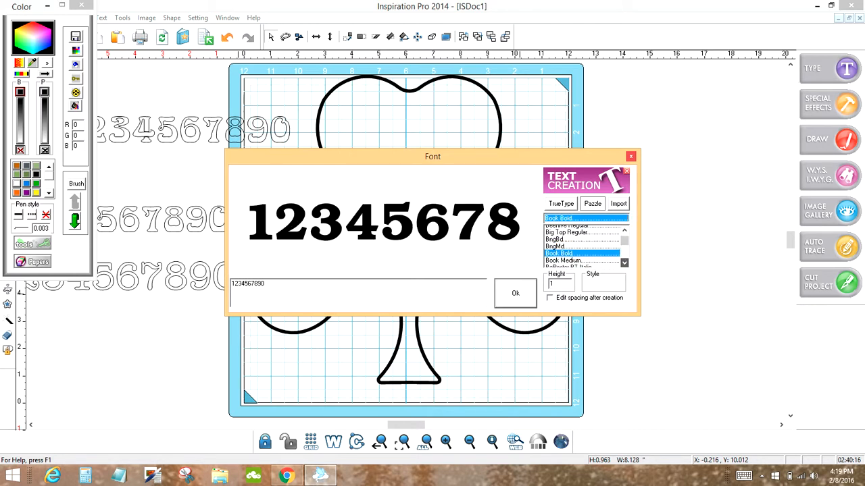
left_click(582, 258)
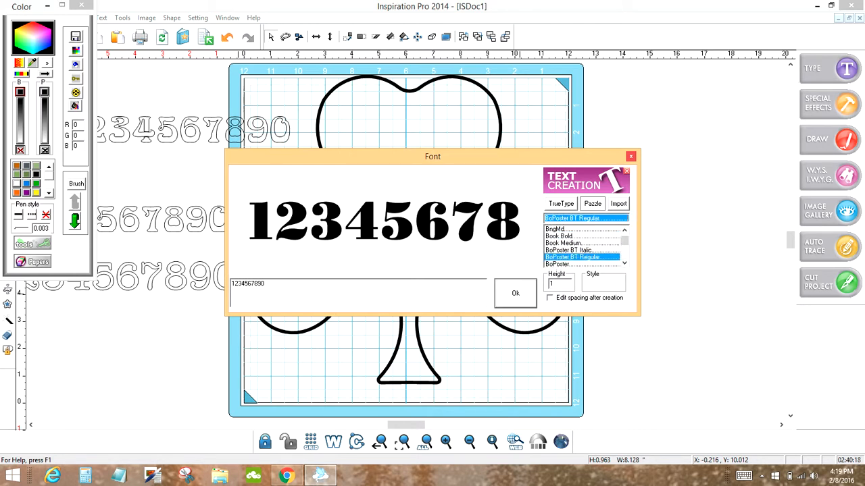
Switch to the TrueType fonts and preview the numbers in Not His Angel, NokieBrushHMK, NokieBrushBoldHMK and NSimSun.
left_click(561, 204)
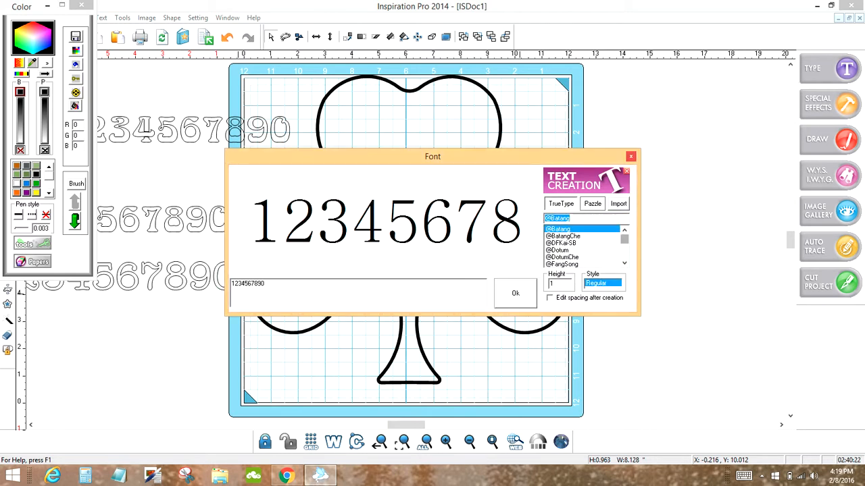
left_click_drag(624, 239, 624, 249)
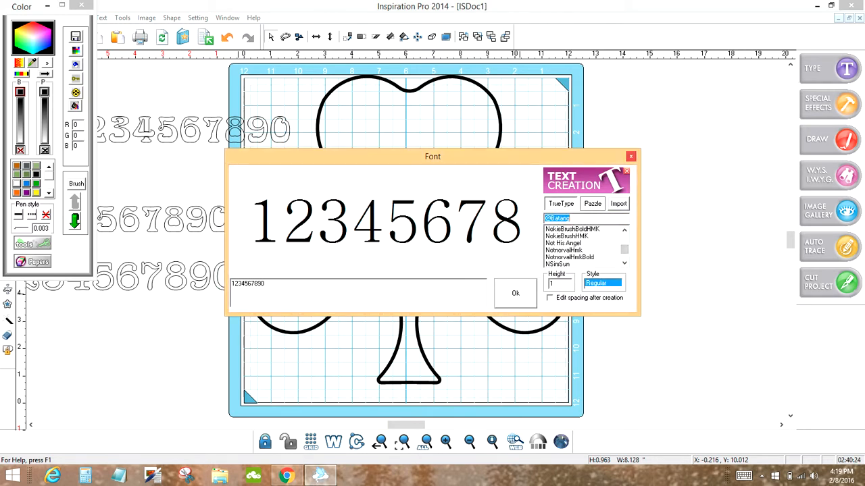
left_click(563, 243)
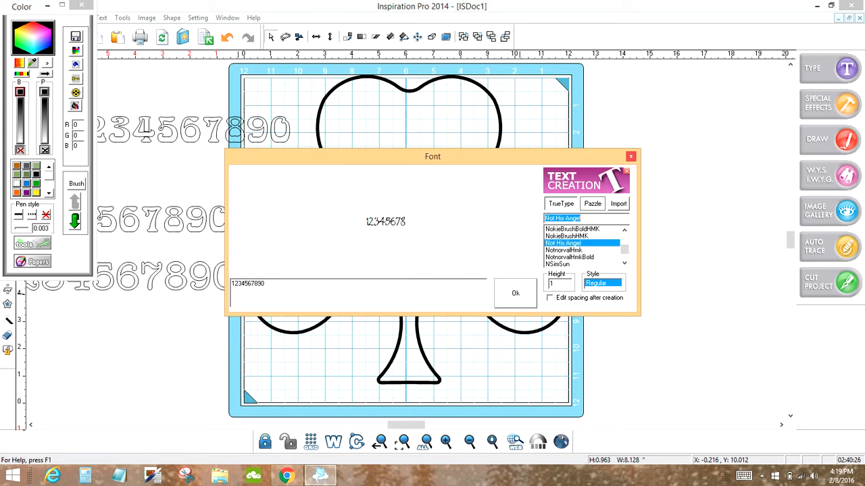
left_click(566, 235)
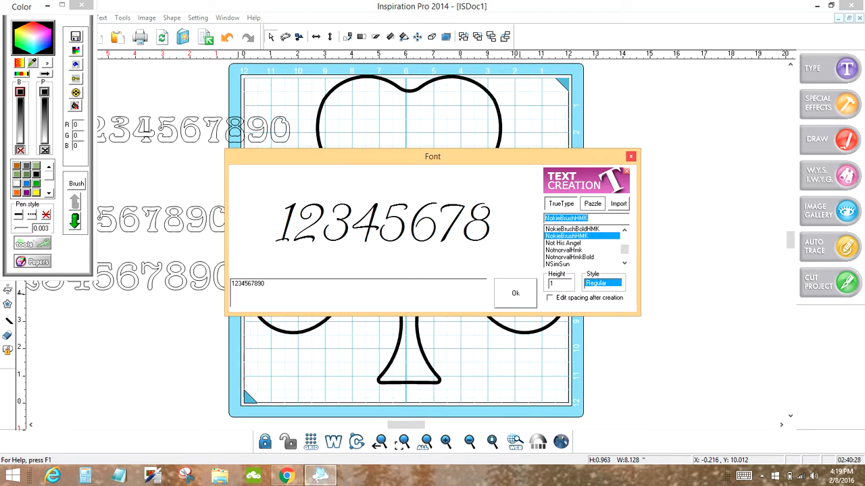
left_click(572, 229)
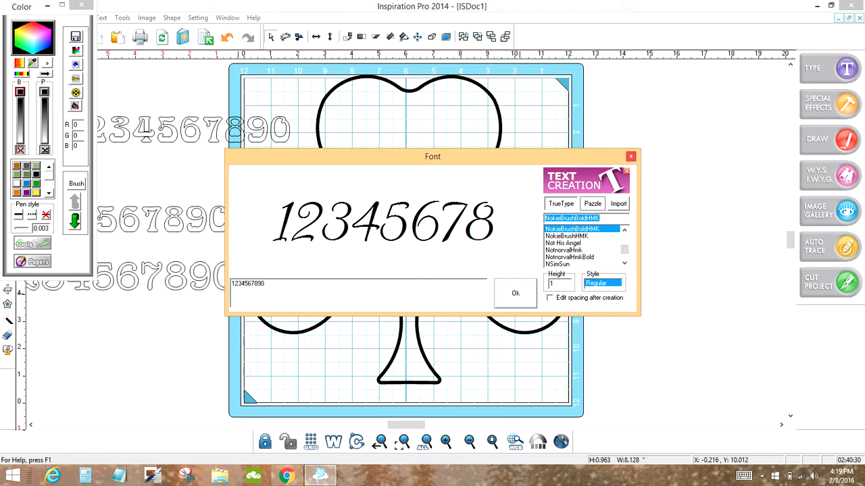
left_click(558, 264)
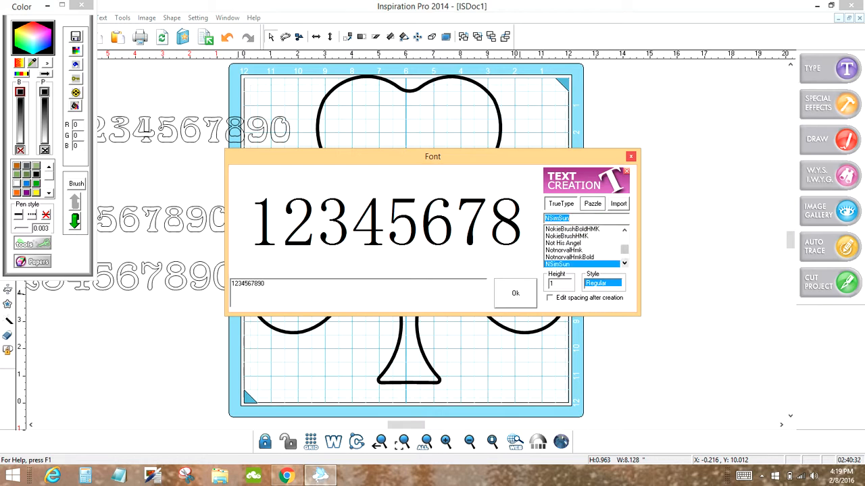
Preview the numbers in the TrueType fonts Nymphette, odstemplik, OkrienHmk and OkrienHmkBold.
scroll(582, 247, "down", 5)
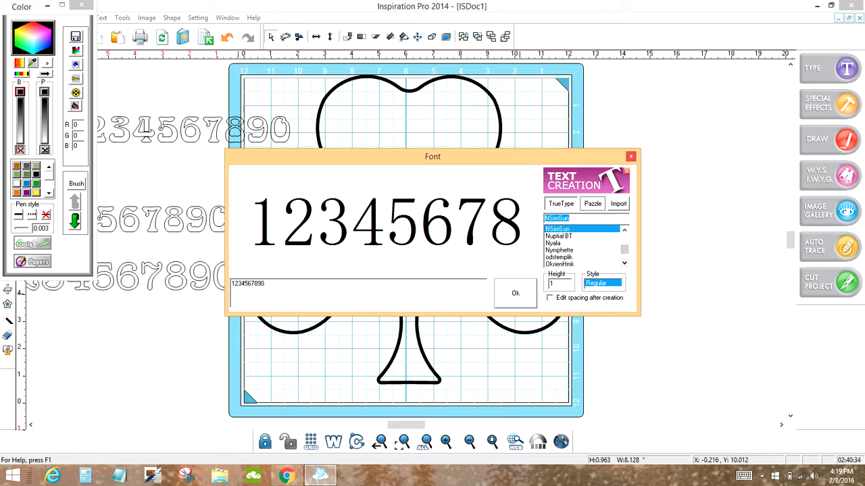
left_click(559, 250)
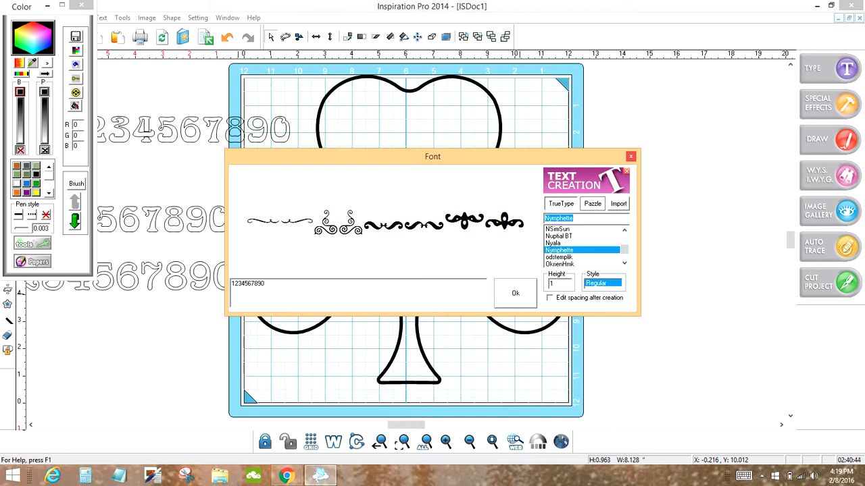
key("Down")
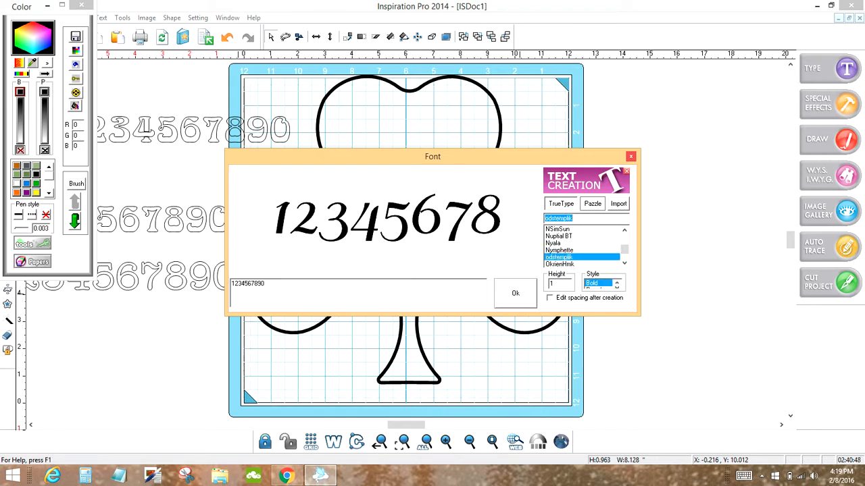
left_click(624, 263)
key("Down")
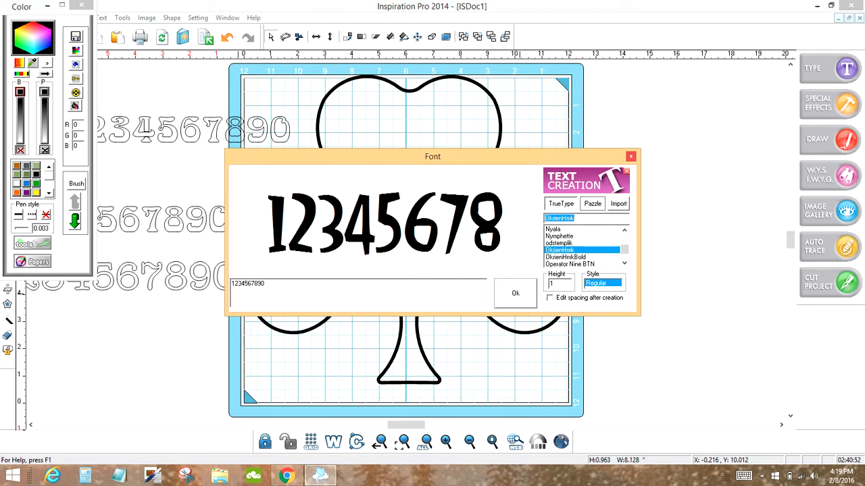
key("Down")
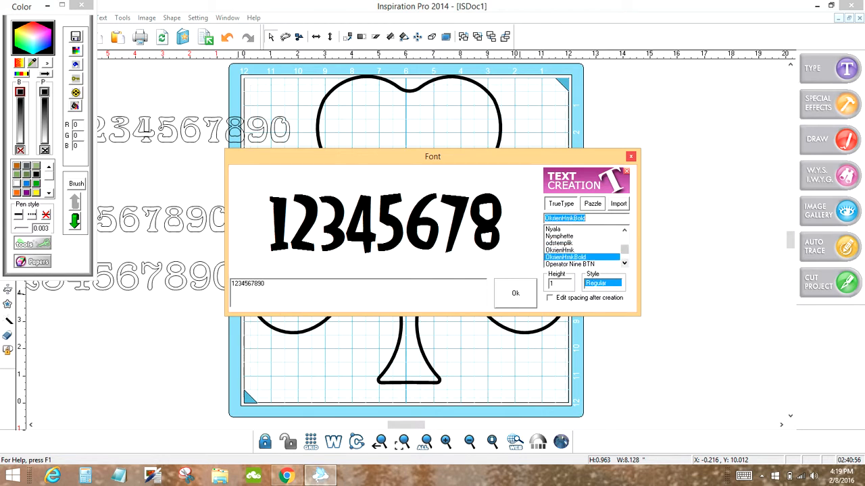
Apply the TrueType font OttumHmkBold to the top row of numbers.
scroll(583, 247, "down", 4)
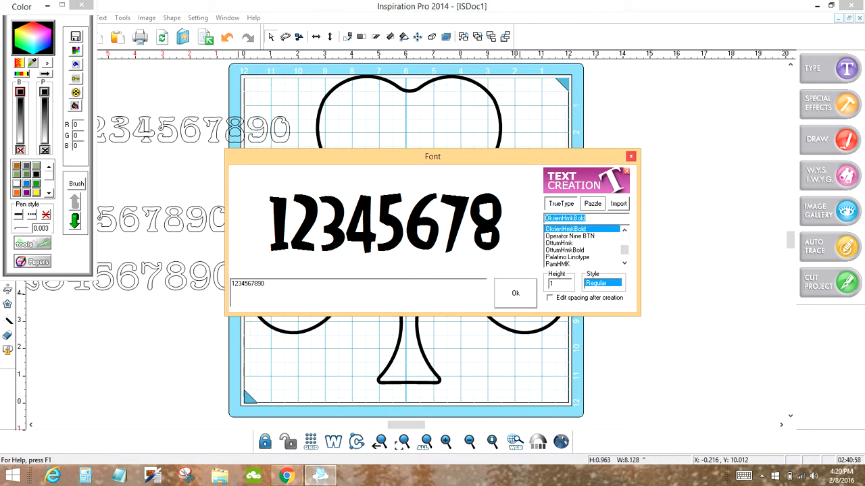
left_click(565, 250)
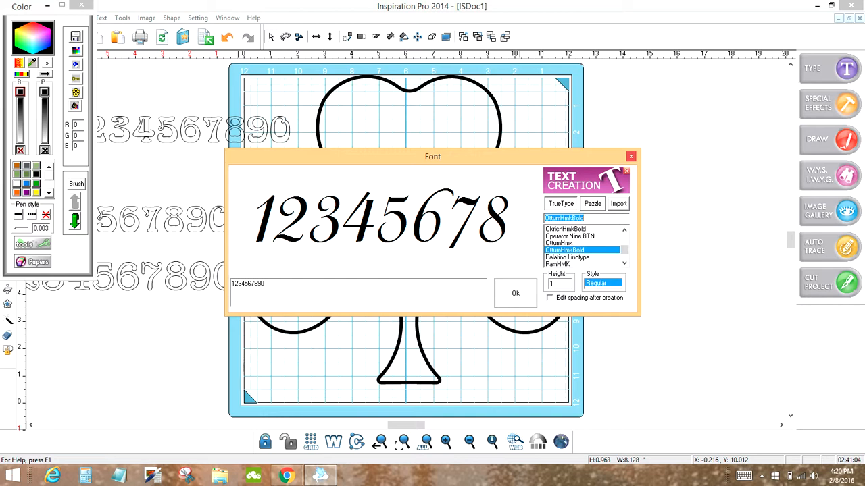
left_click(515, 294)
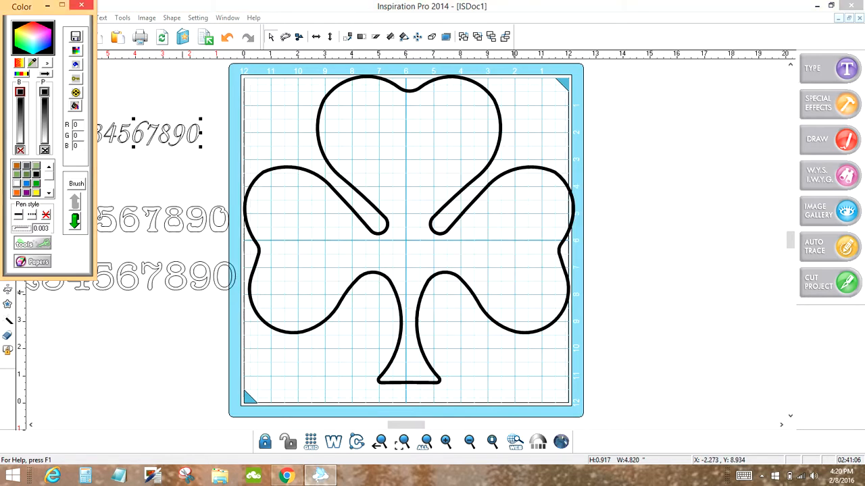
Enlarge the script number row to about 7.66 by 1.46 inches and place it just above the second row.
left_click_drag(201, 146, 222, 162)
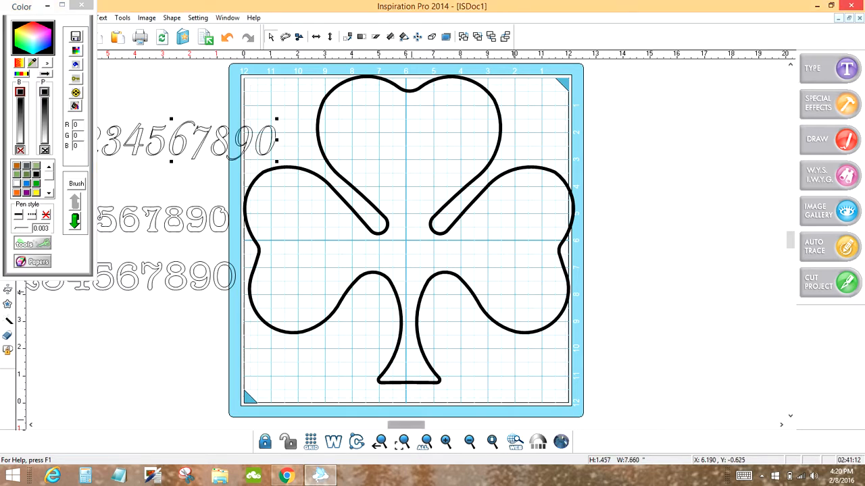
left_click_drag(410, 425, 404, 425)
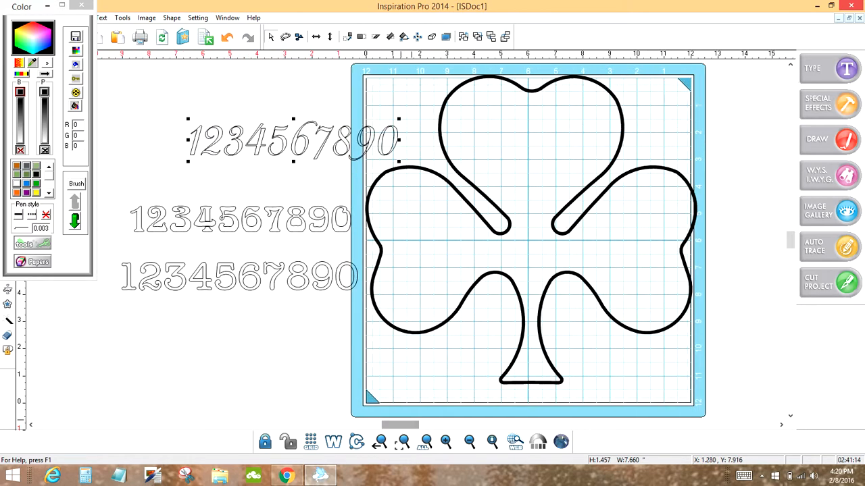
left_click_drag(344, 139, 300, 171)
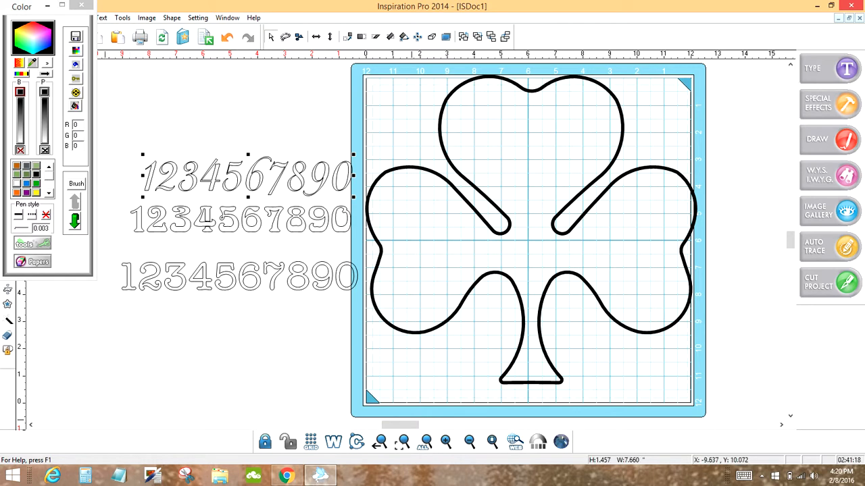
Fill all three rows of numbers with black and deselect them.
left_click_drag(103, 133, 358, 321)
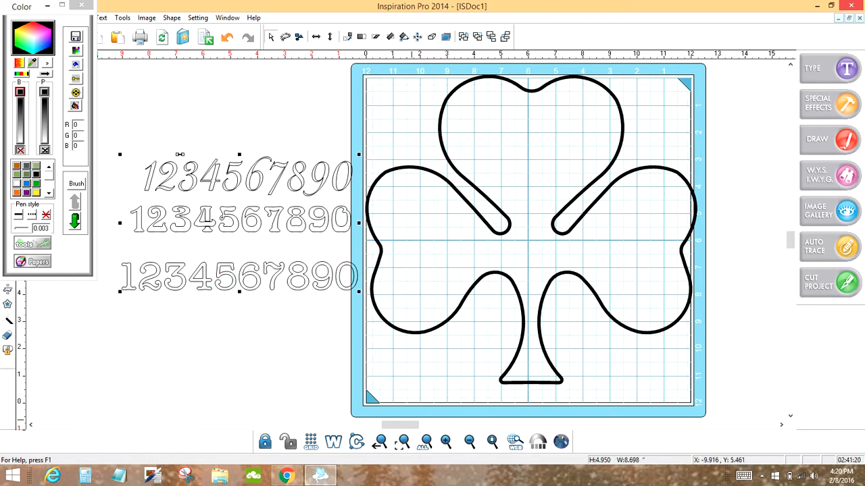
left_click(35, 175)
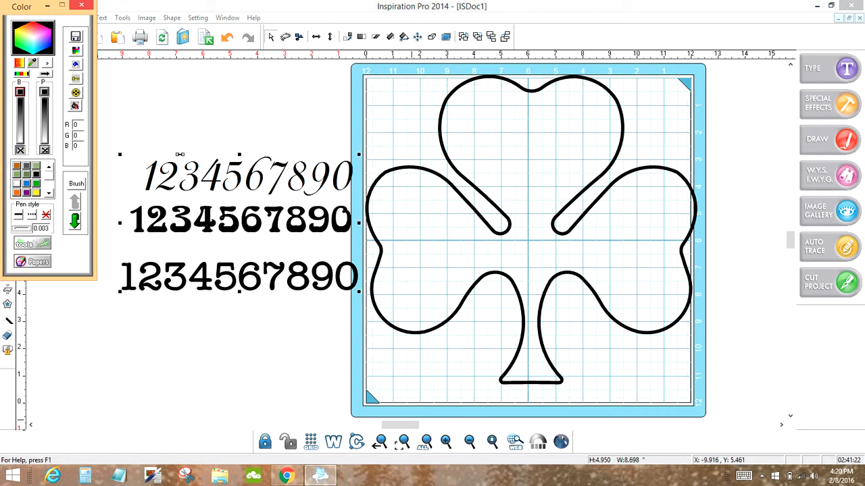
left_click(221, 352)
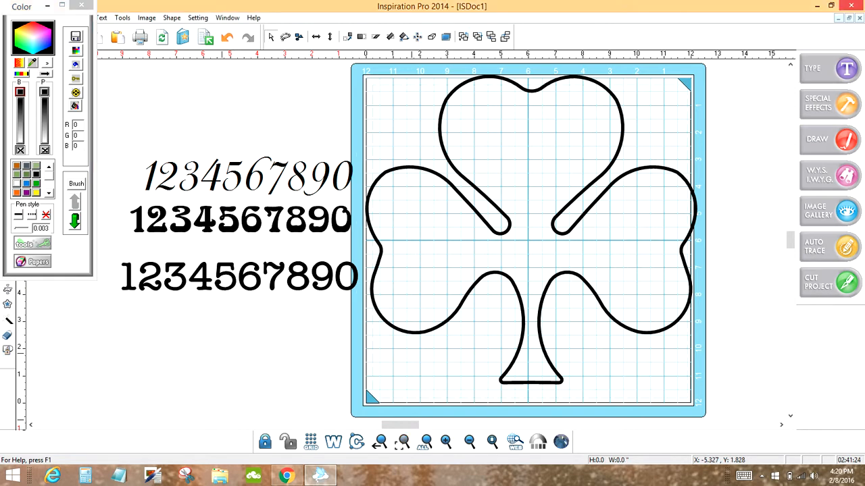
Convert all three rows of numbers from text to paths and check them briefly in wireframe view.
left_click_drag(106, 133, 370, 312)
left_click_drag(40, 6, 744, 108)
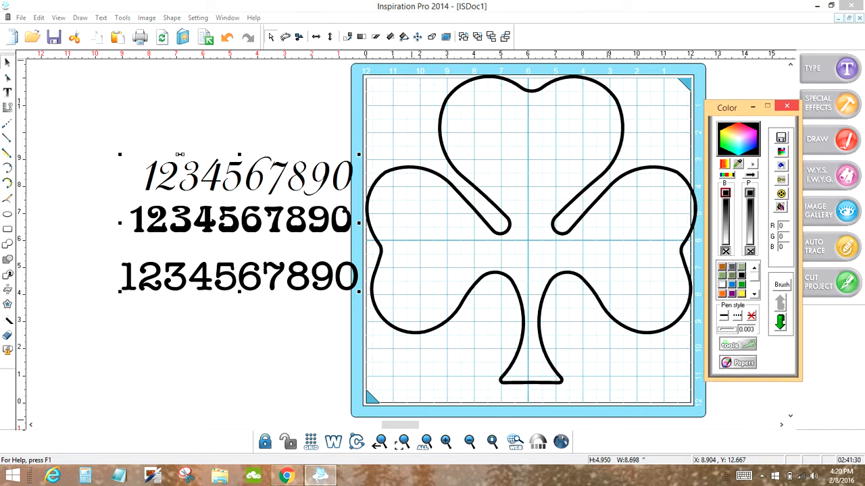
left_click(101, 17)
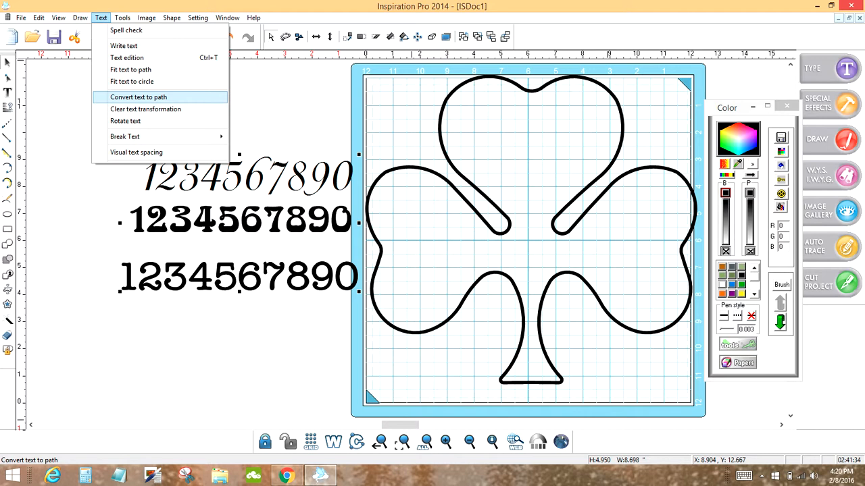
left_click(138, 97)
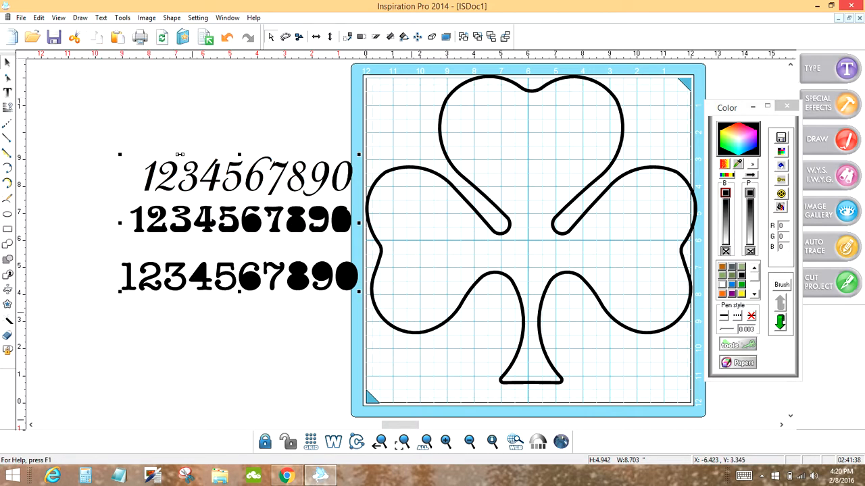
key("Escape")
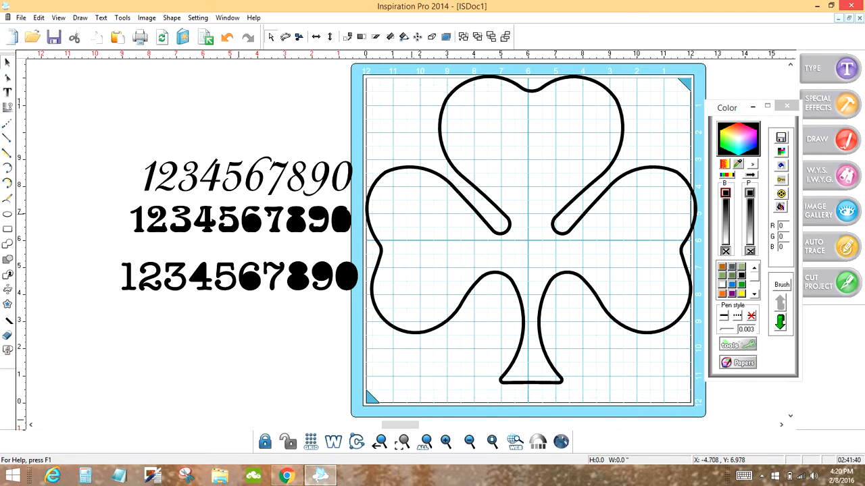
left_click(334, 442)
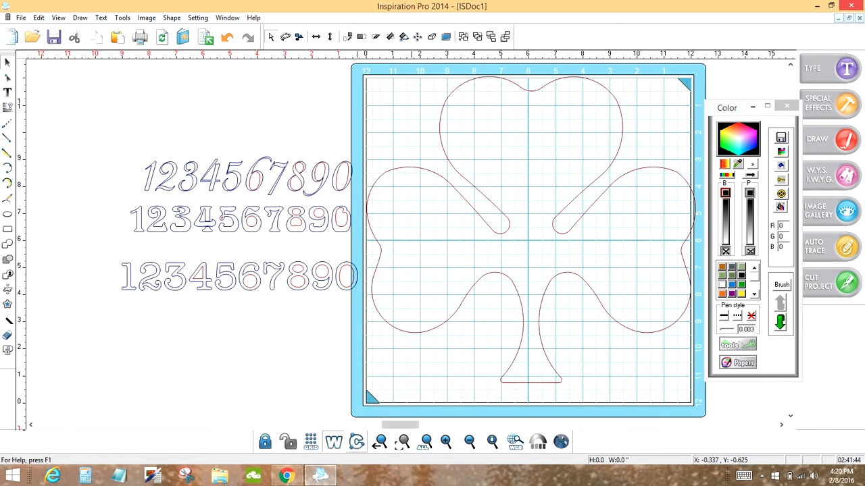
left_click(334, 442)
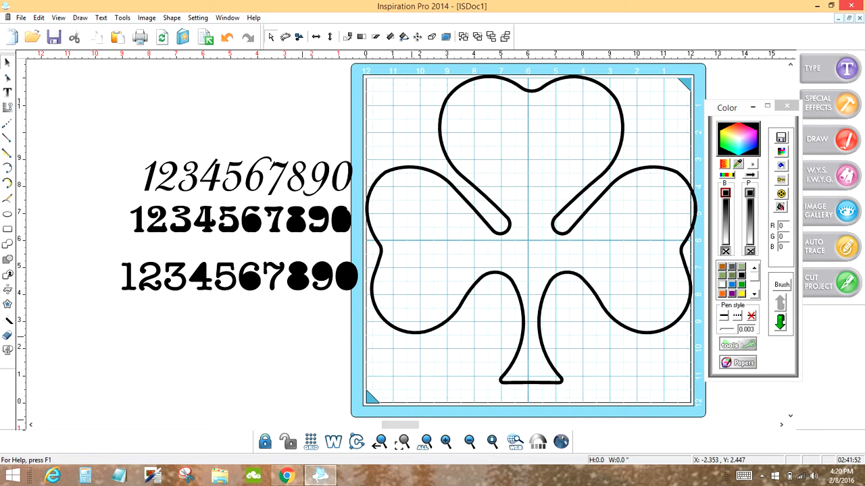
Place the script 7 inside the shamrock's left leaf and enlarge it to about 1.65 by 2.74 inches.
left_click(281, 169)
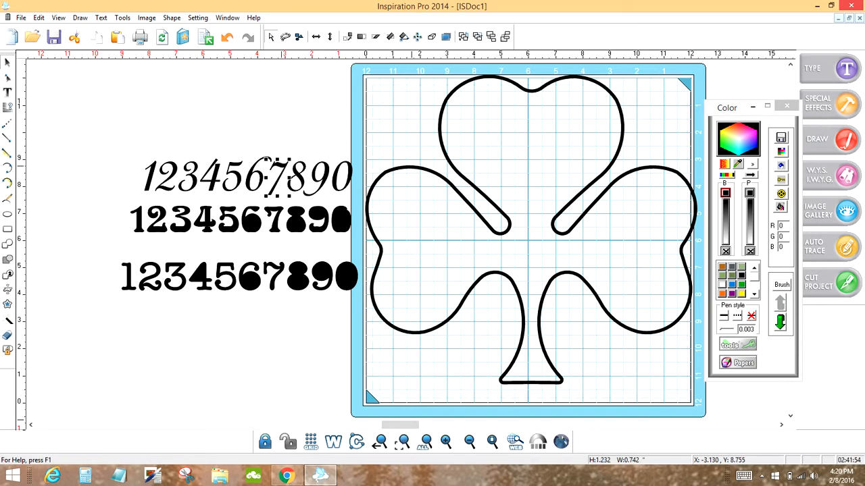
left_click_drag(280, 164, 424, 246)
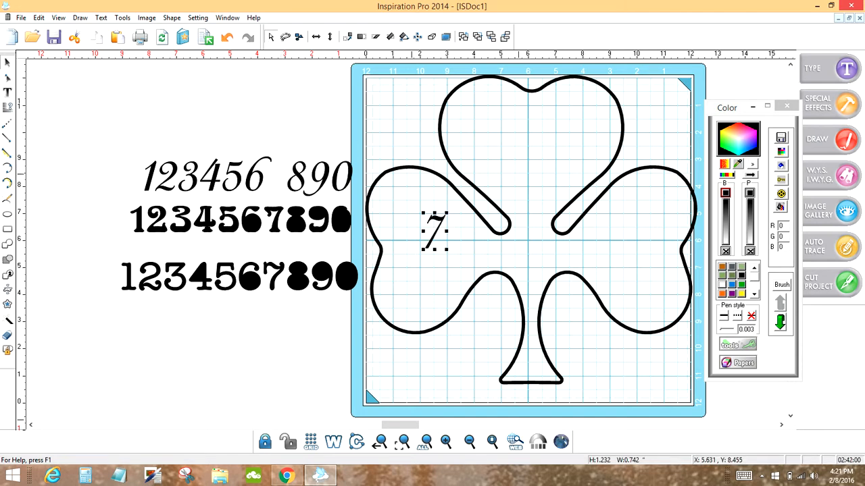
left_click_drag(447, 250, 470, 291)
left_click_drag(440, 221, 406, 214)
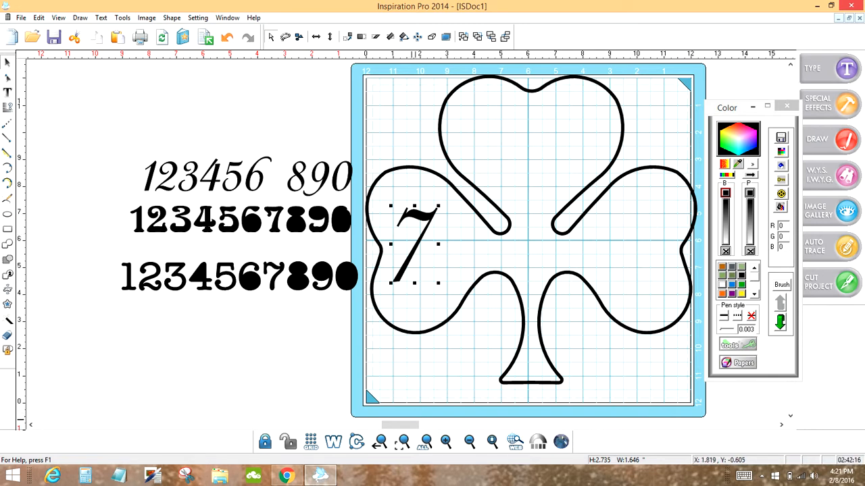
Cut away the script 7's long stem and its upper-left serif with Replace by an arc, keeping only the wavy top stroke.
left_click(403, 442)
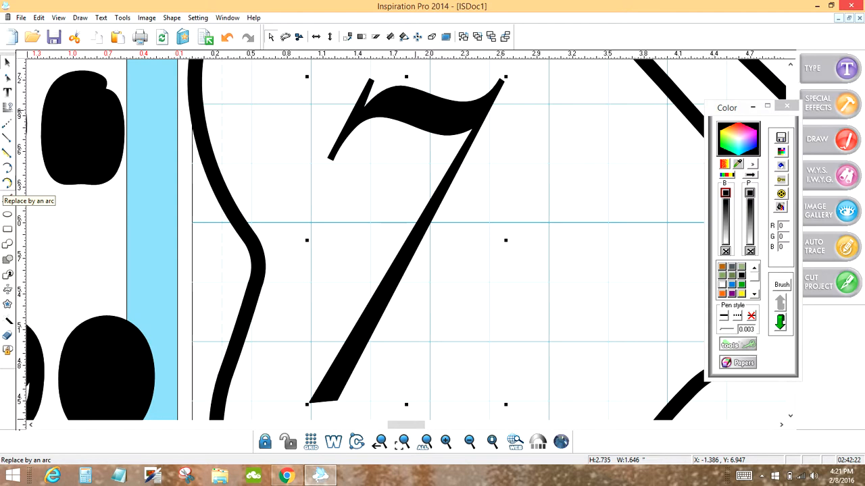
left_click(7, 183)
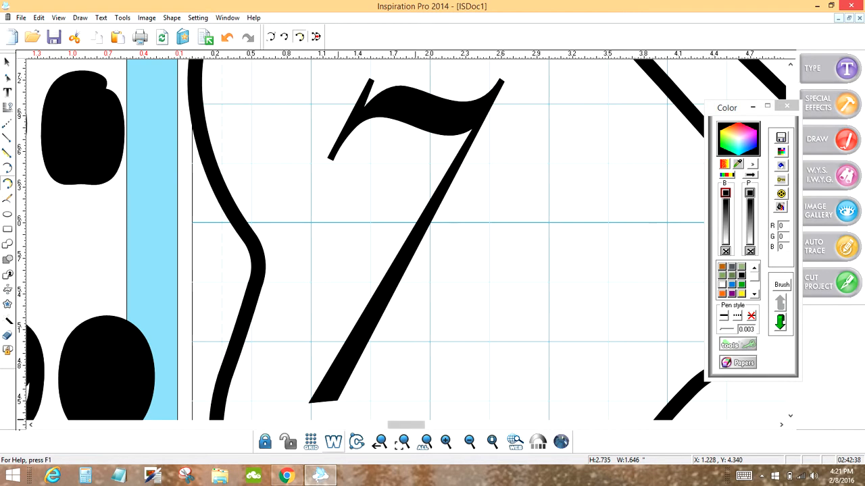
left_click(333, 441)
left_click(333, 441)
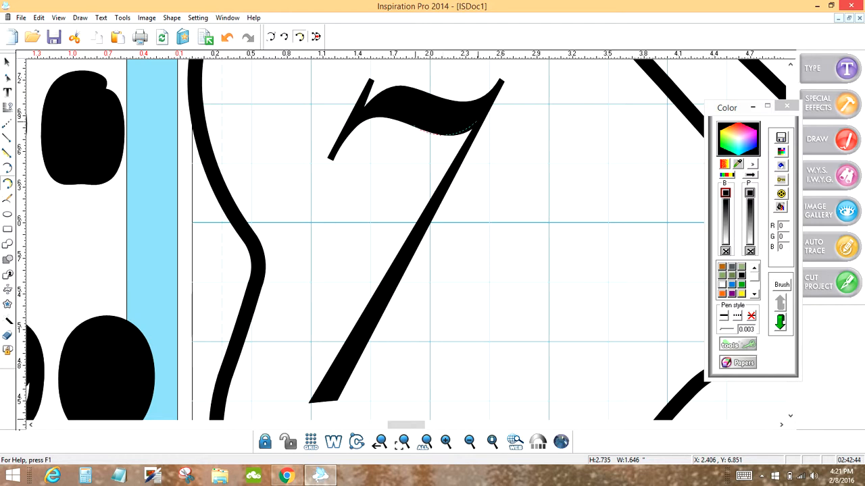
left_click(490, 113)
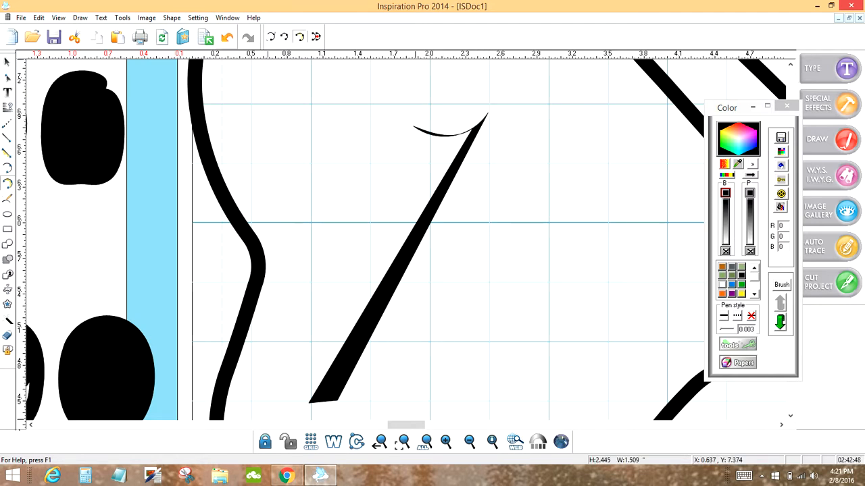
left_click(227, 37)
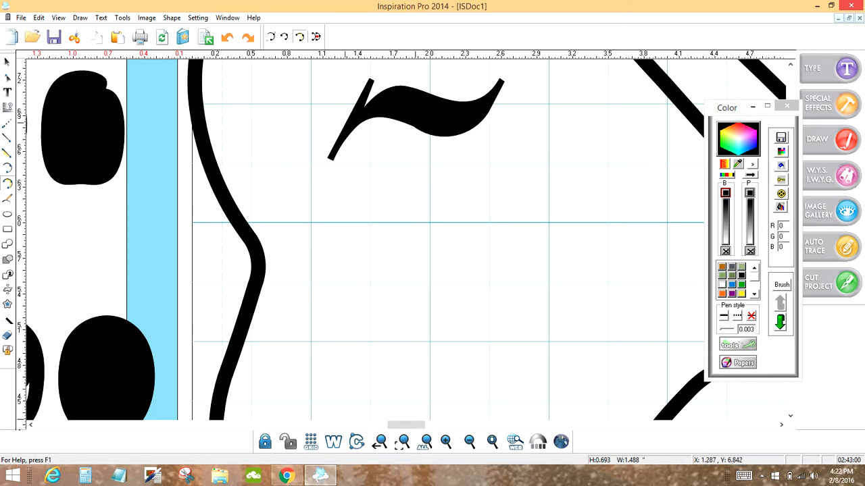
left_click(340, 130)
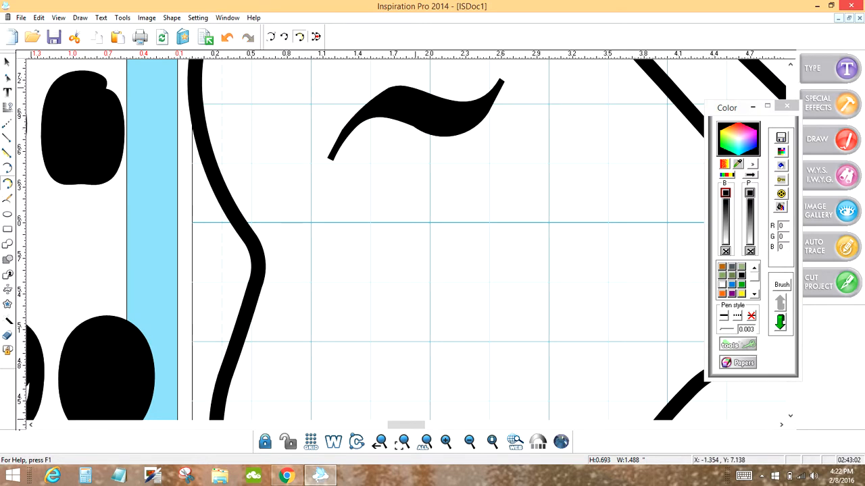
Place the 7 from the bottom number row in the left leaf below the wavy stroke, about 1.40 by 1.94 inches.
left_click(7, 62)
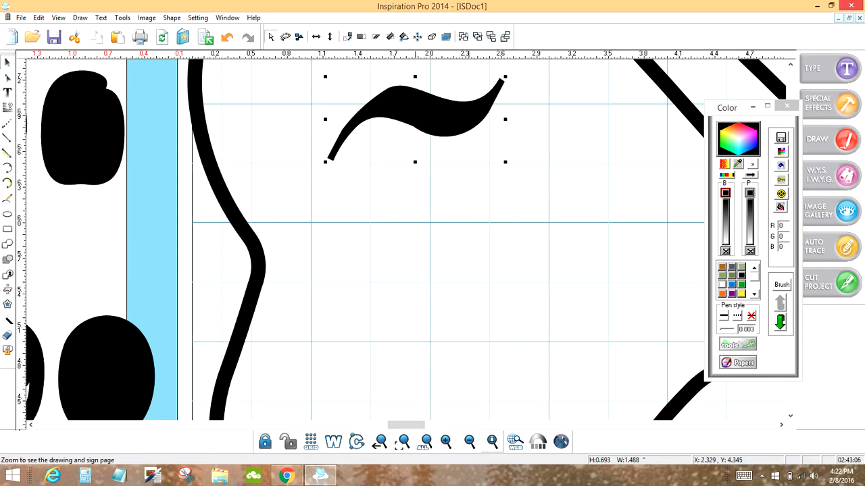
left_click(492, 441)
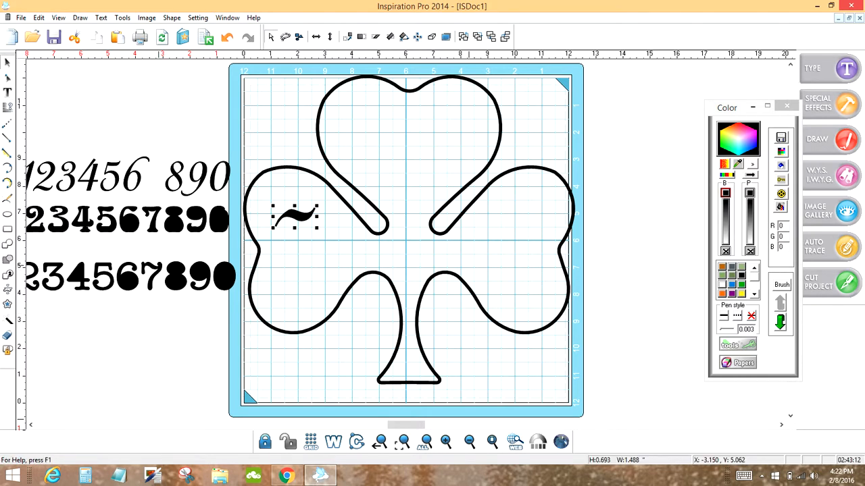
left_click_drag(159, 264, 347, 298)
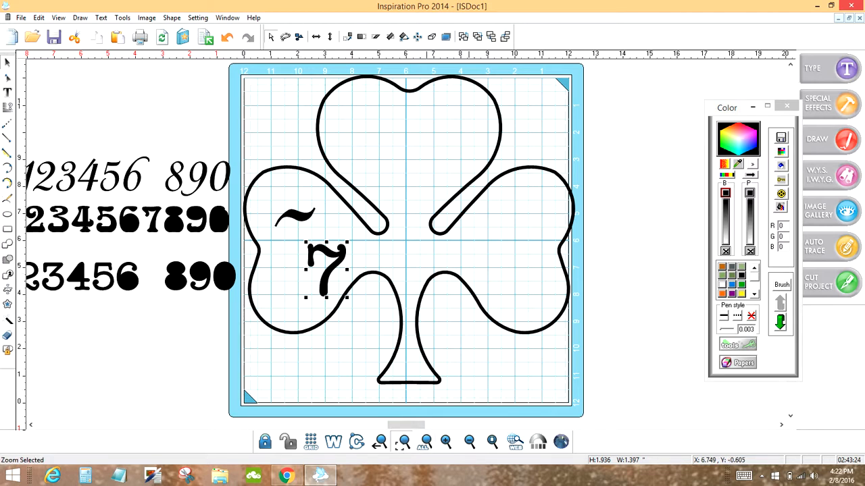
Replace the stem of this second 7 with an arc running from its outer right edge to the inner corner.
left_click(403, 441)
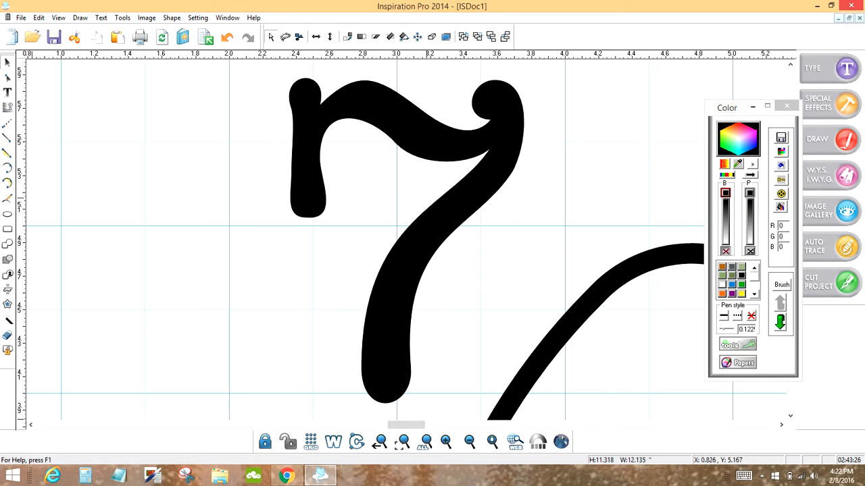
left_click(7, 182)
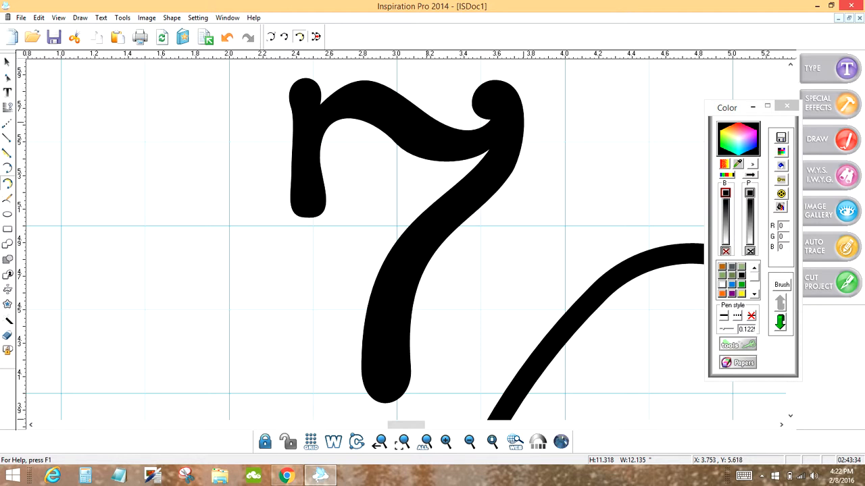
left_click(525, 123)
left_click(489, 148)
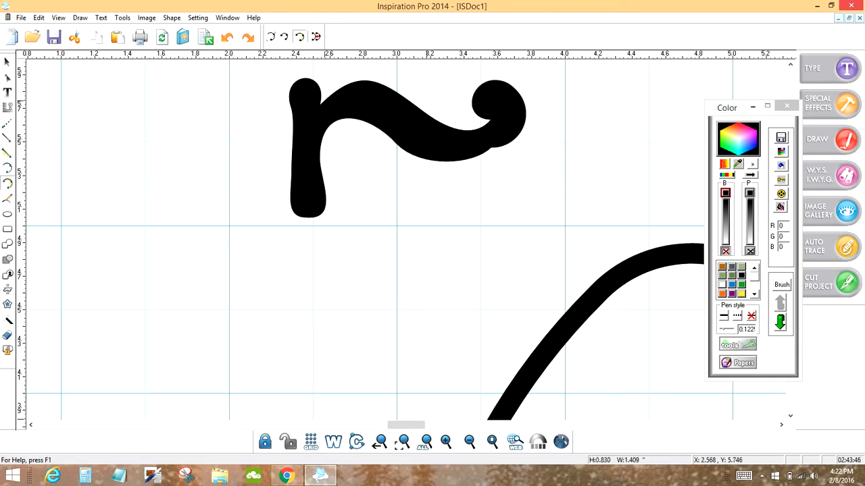
Reshape the second 7's left serif into a tapered curved tail with arcs, and pull the underside point near its curl inward.
left_click(312, 112)
left_click_drag(290, 162, 291, 162)
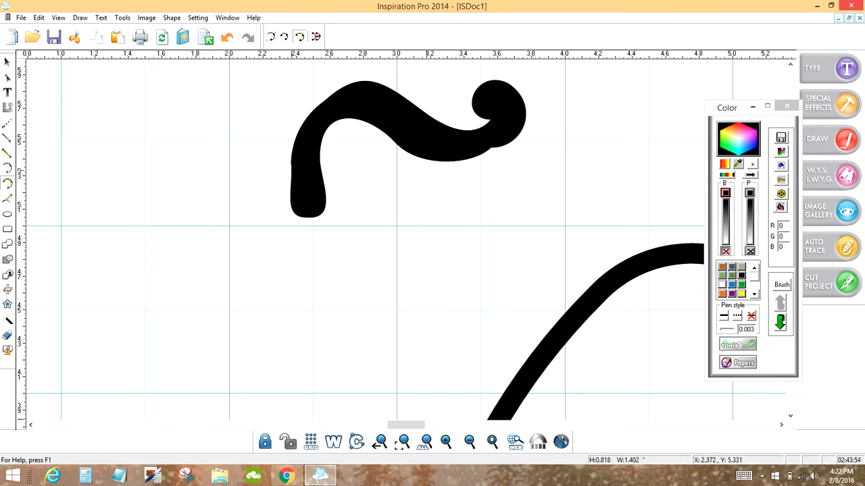
left_click(291, 163)
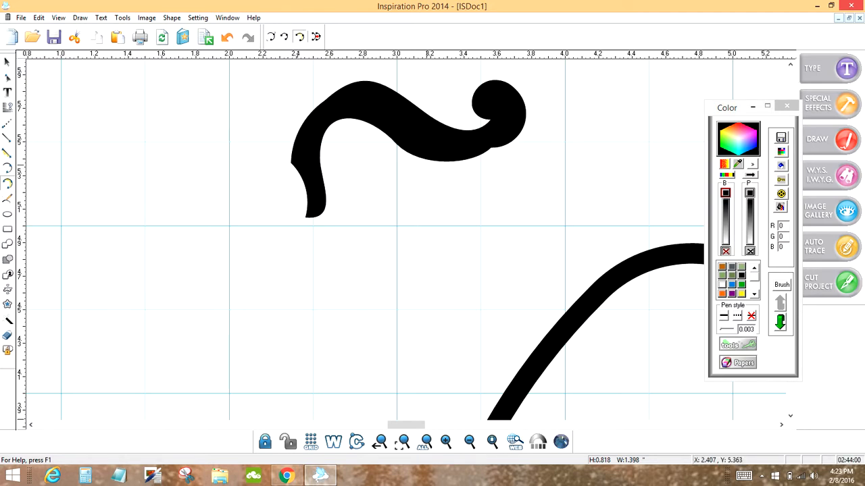
left_click_drag(321, 102, 331, 92)
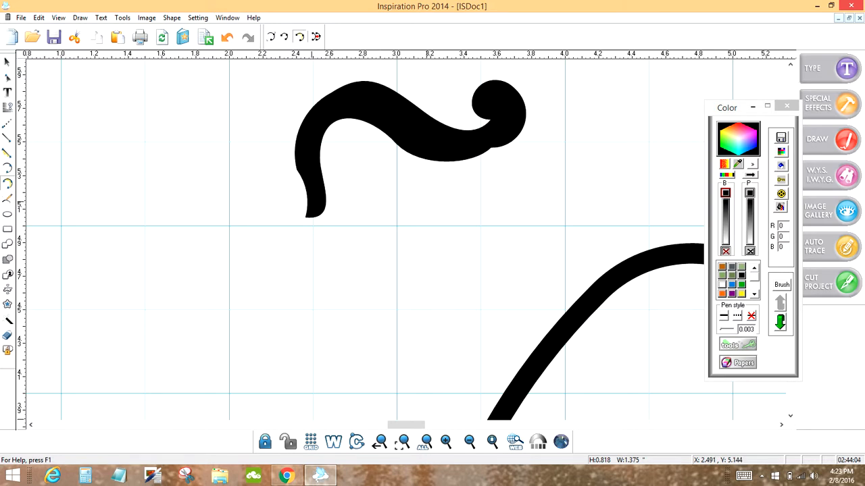
left_click(7, 77)
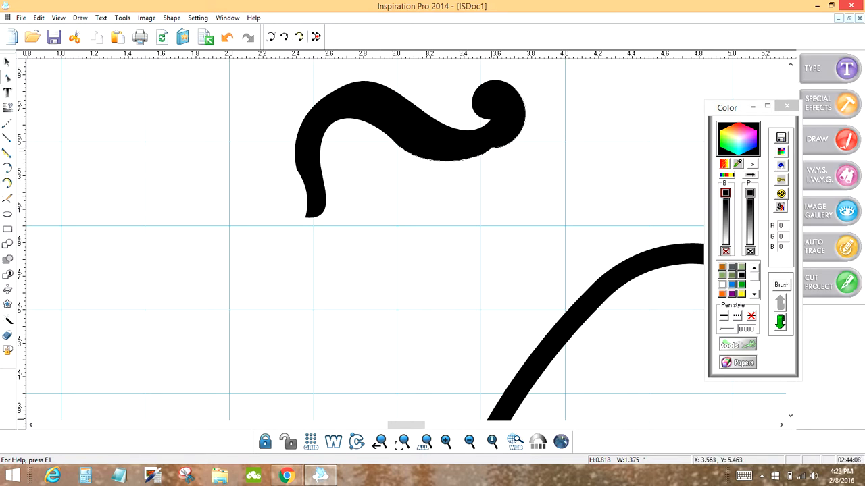
left_click_drag(481, 149, 463, 145)
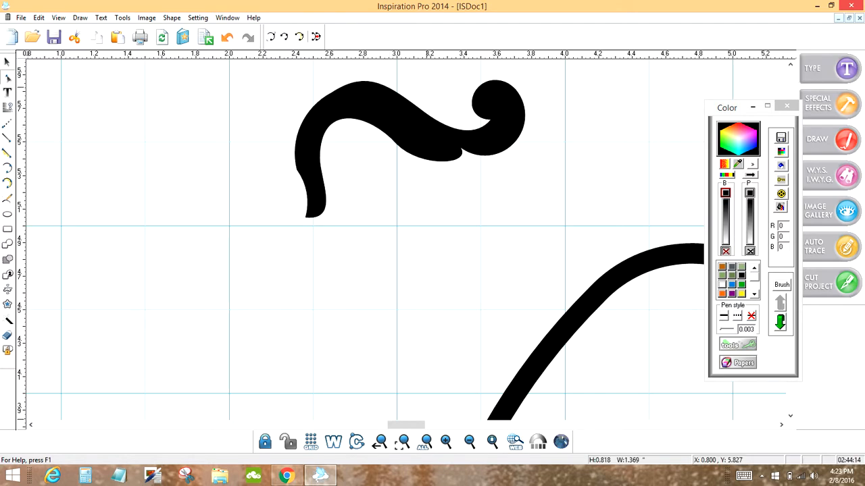
Move the curled flourish into the shamrock's top leaf and enlarge it to about 3.21 by 1.92 inches.
left_click(8, 62)
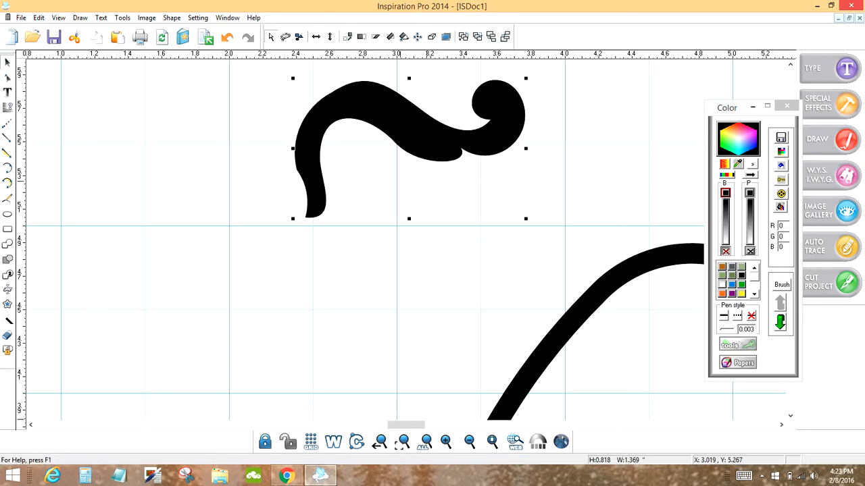
left_click_drag(472, 149, 781, 412)
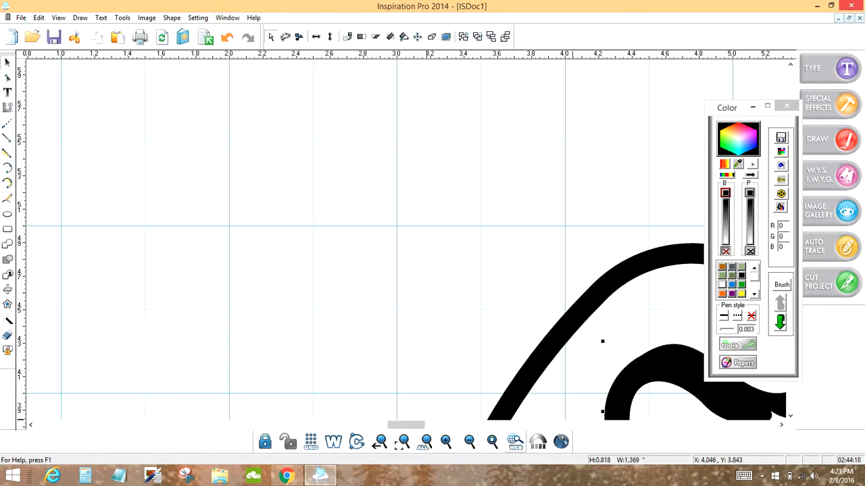
left_click(492, 442)
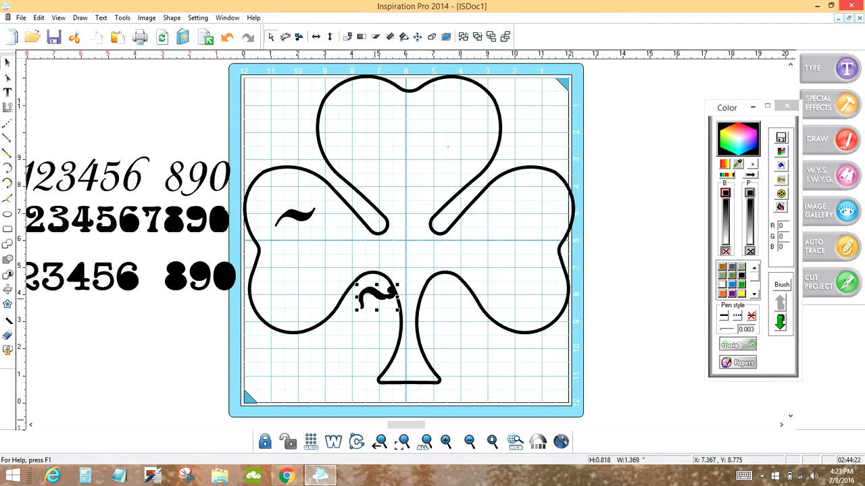
left_click_drag(471, 148, 404, 198)
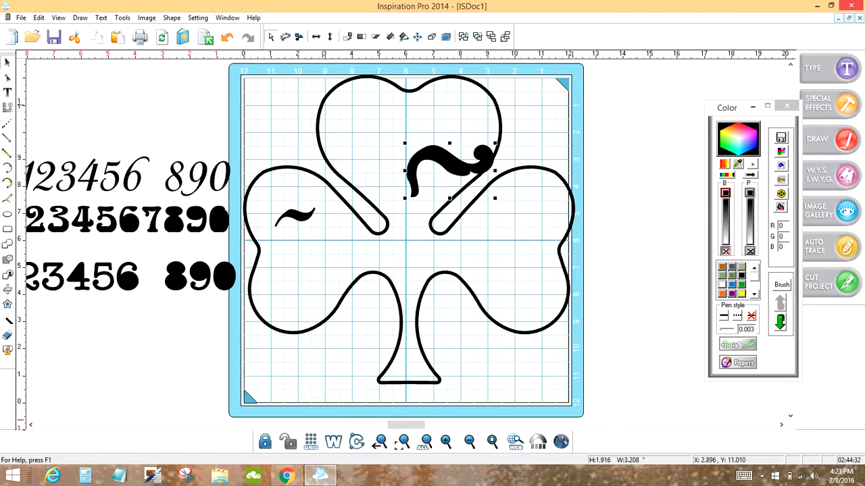
Center the shamrock outline on the page.
left_click(322, 104)
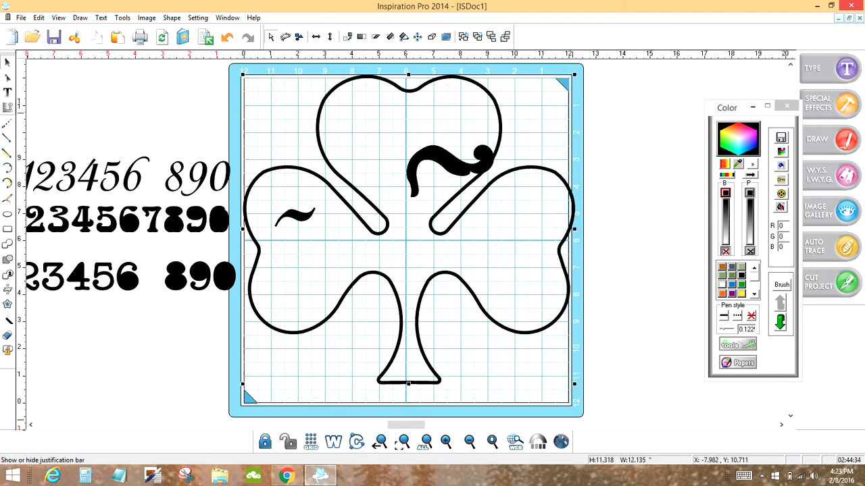
left_click(7, 107)
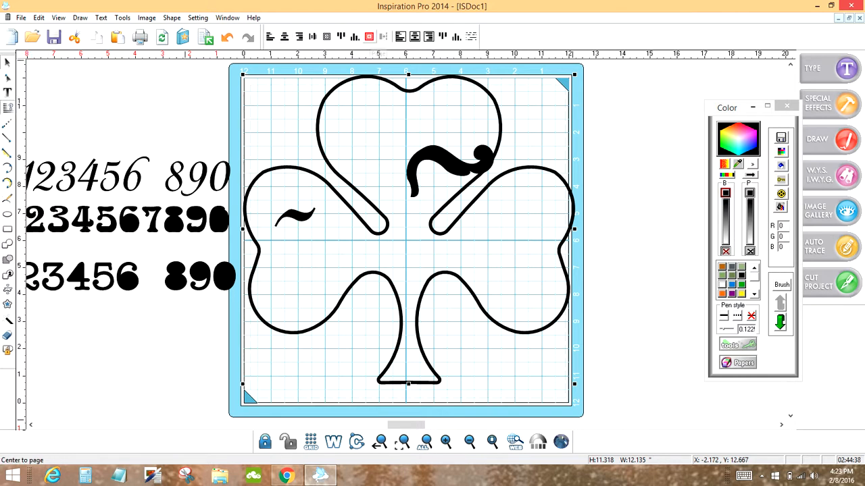
left_click(369, 38)
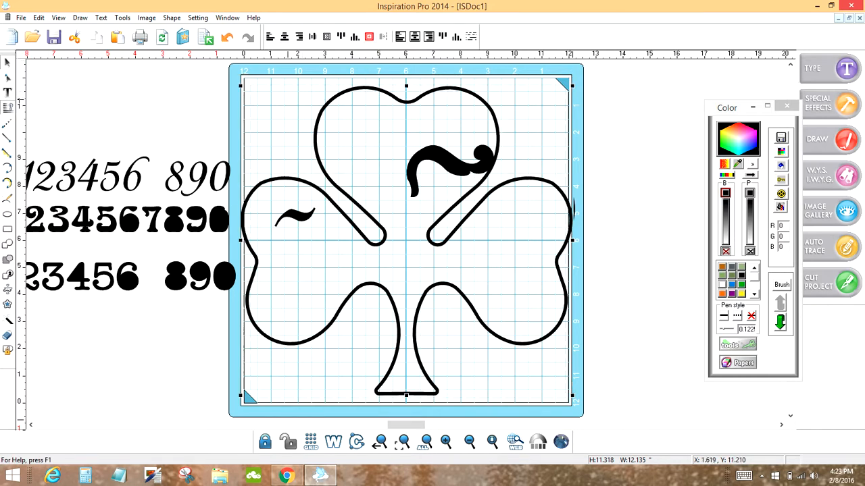
left_click(8, 63)
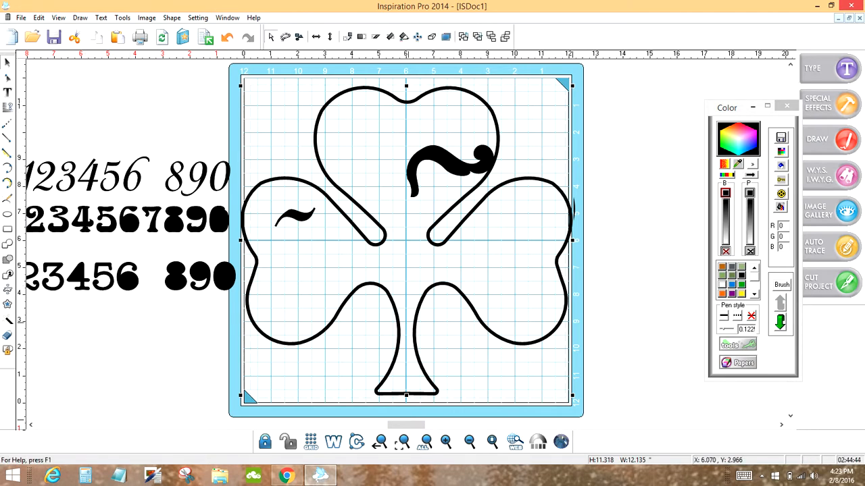
left_click(359, 407)
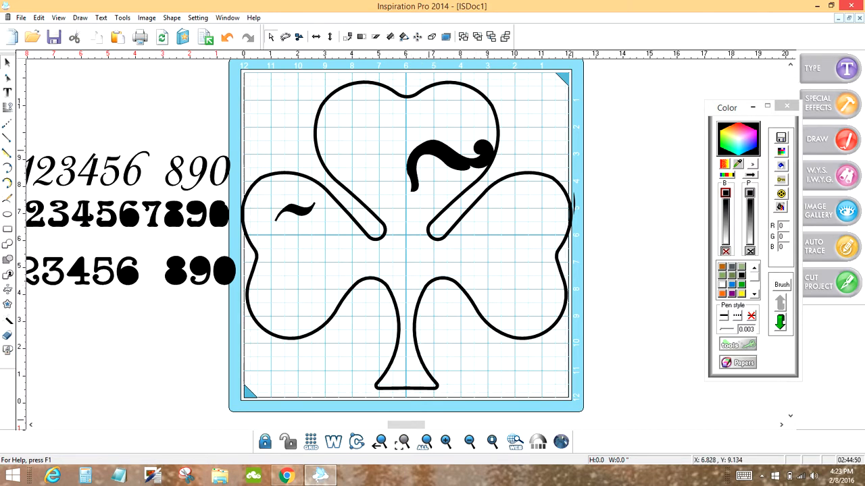
Widen the top-leaf flourish to about 3.25 inches and add a mirrored duplicate on its left, shifted inward so the two halves meet.
left_click(429, 150)
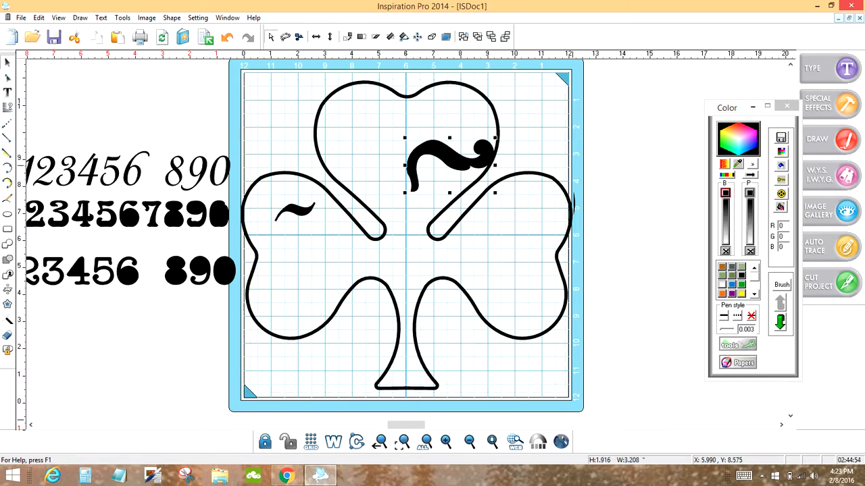
left_click_drag(405, 164, 403, 164)
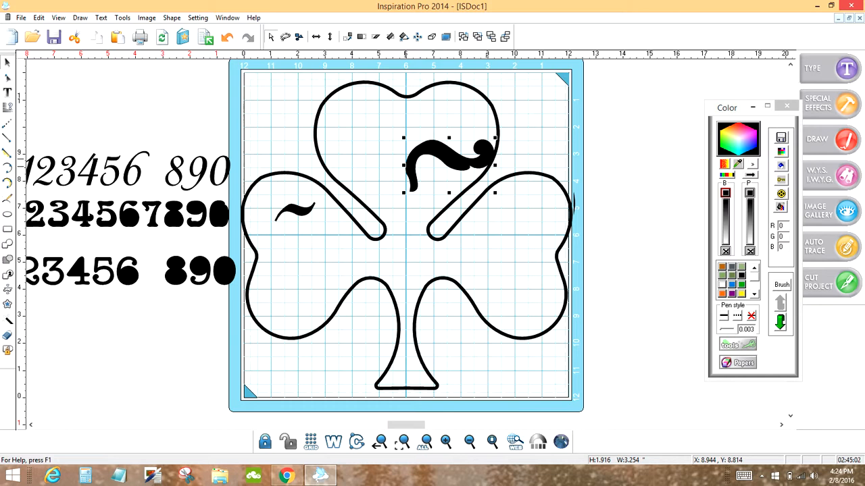
key("ctrl+t")
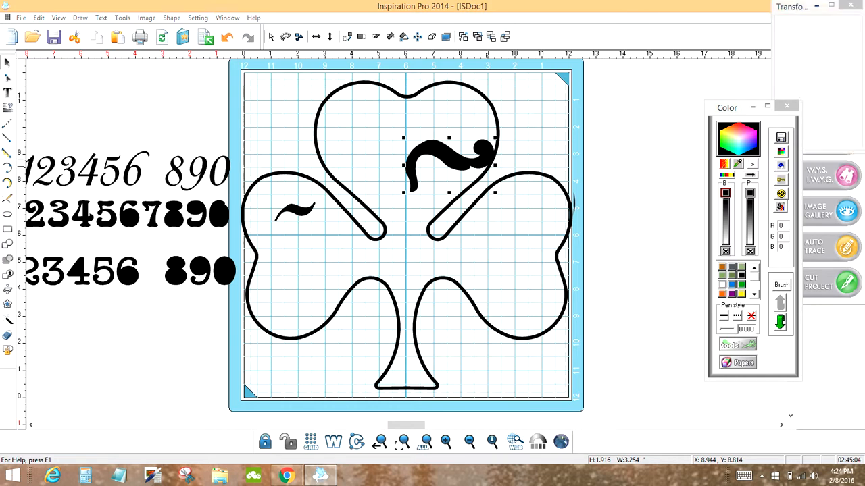
left_click_drag(793, 7, 616, 61)
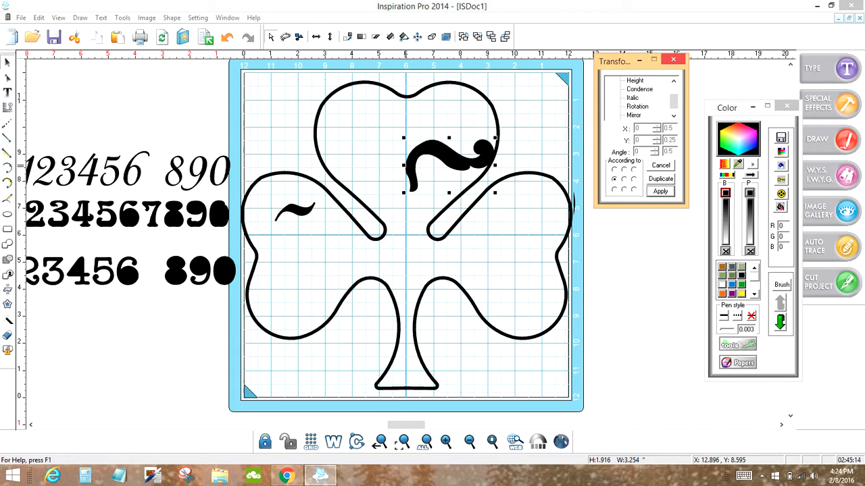
left_click(661, 191)
left_click(534, 277)
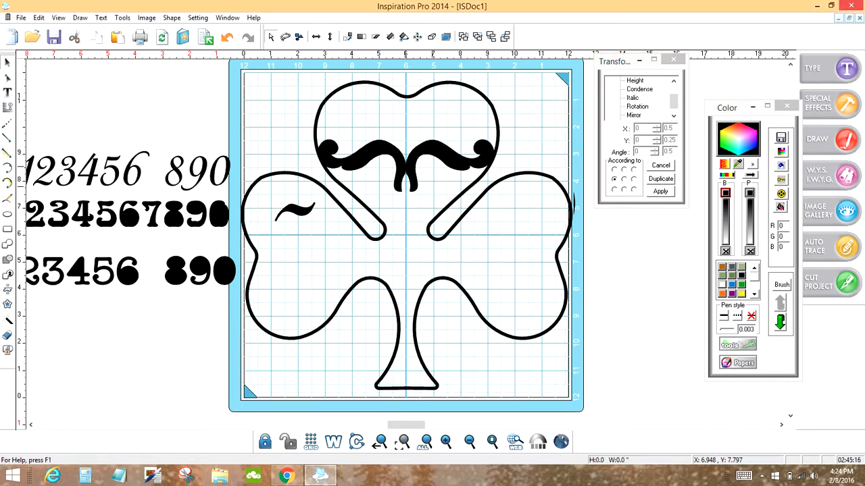
left_click(375, 148)
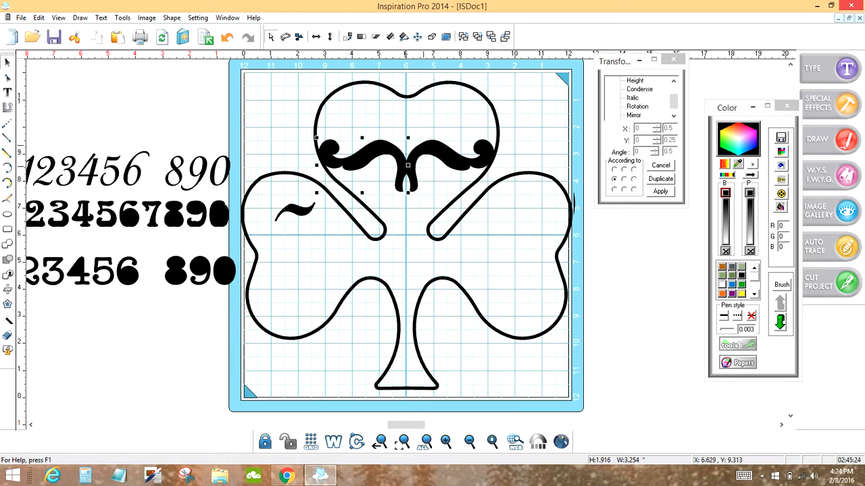
left_click(580, 156)
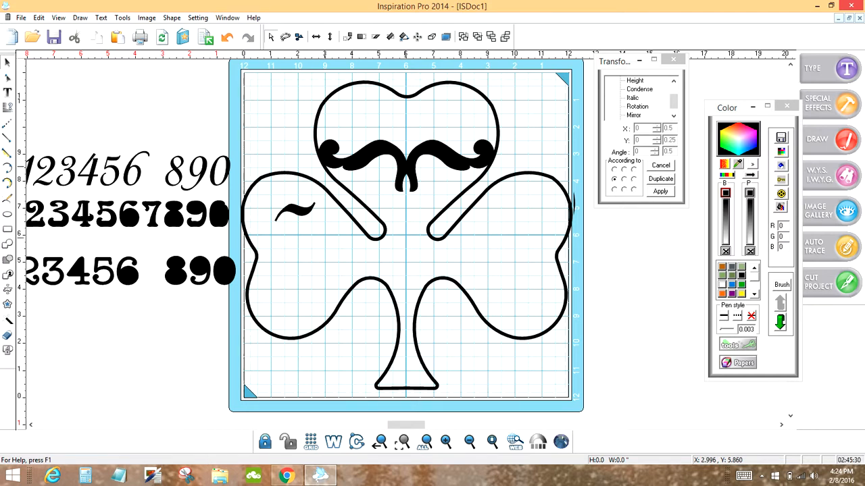
Enlarge the wavy stroke in the left leaf to about 3.22 by 1.50 inches so it spans the leaf.
left_click(300, 210)
left_click_drag(315, 201, 335, 192)
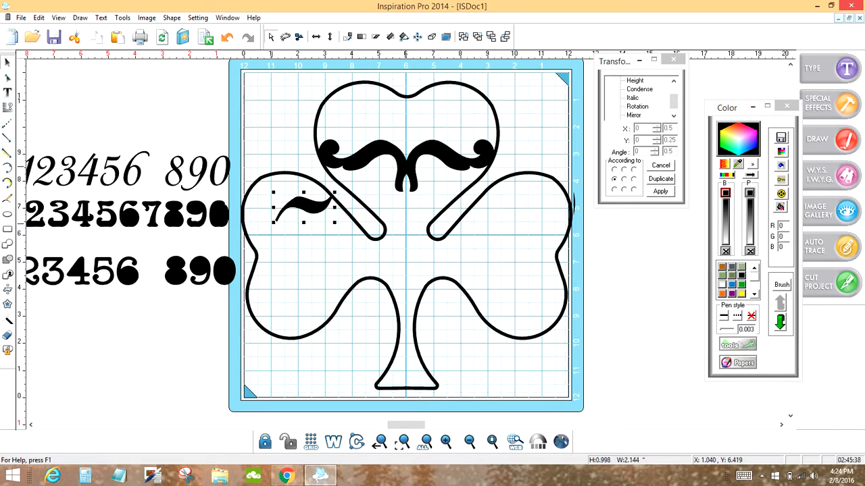
left_click_drag(275, 221, 243, 236)
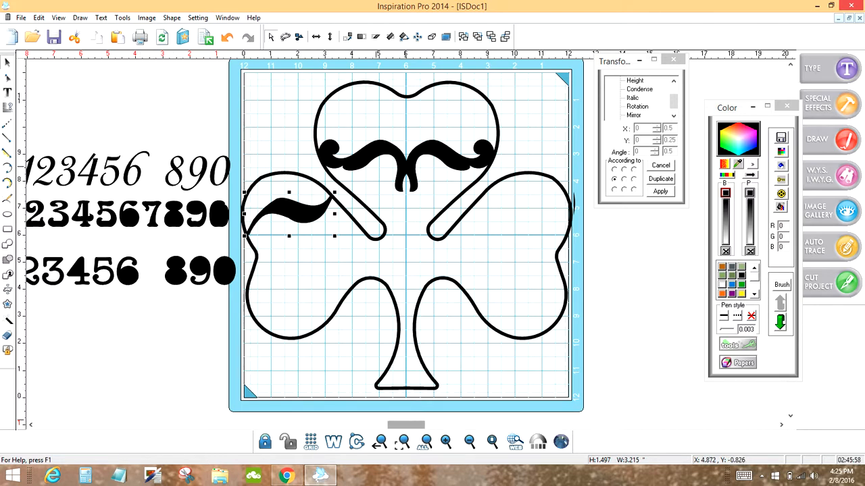
Place the 2 from the bottom number row in the left leaf and enlarge it to about 2.84 by 3.63 inches.
mouse_move(406, 424)
left_mouse_down()
mouse_move(382, 425)
mouse_move(398, 425)
left_mouse_up()
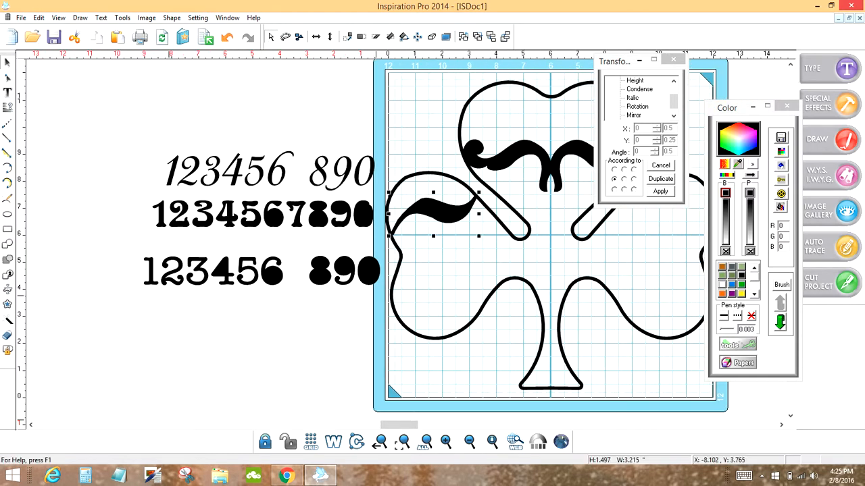
left_click(166, 273)
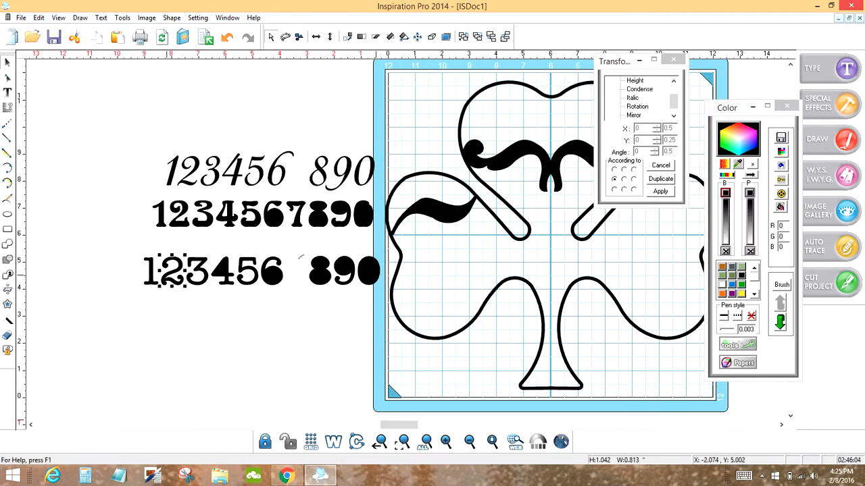
left_click_drag(166, 273, 555, 257)
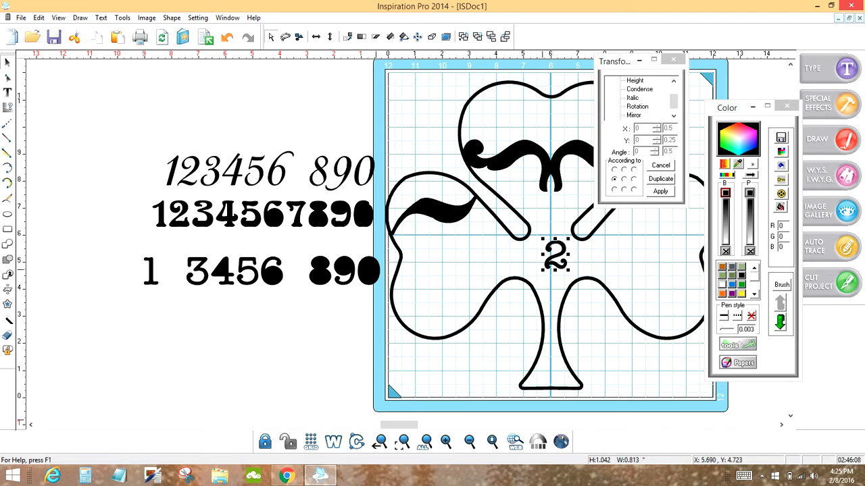
left_click_drag(543, 271, 498, 326)
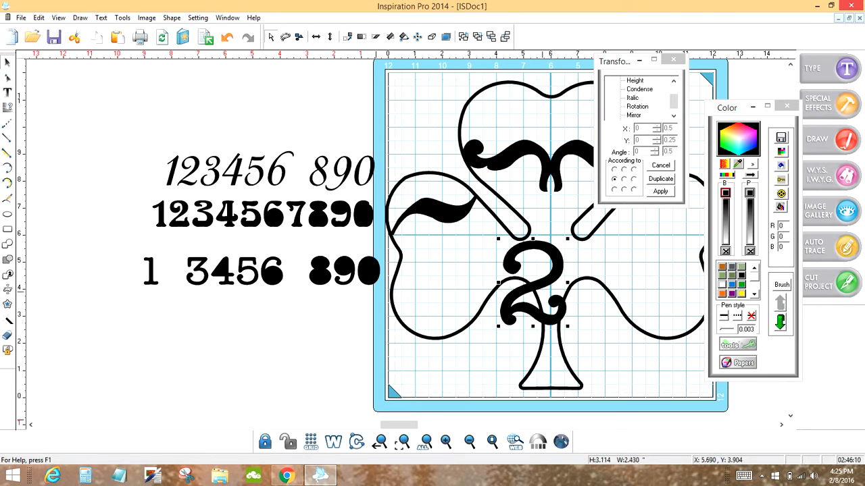
left_click_drag(542, 278, 439, 251)
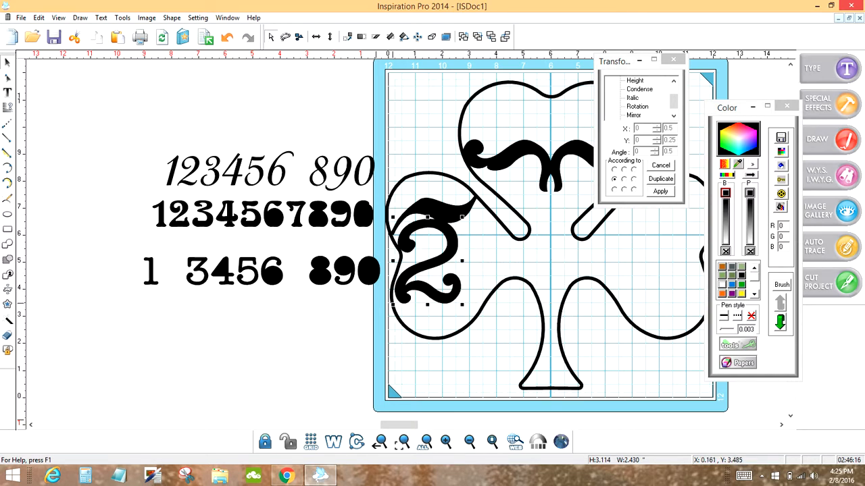
left_click_drag(393, 304, 392, 301)
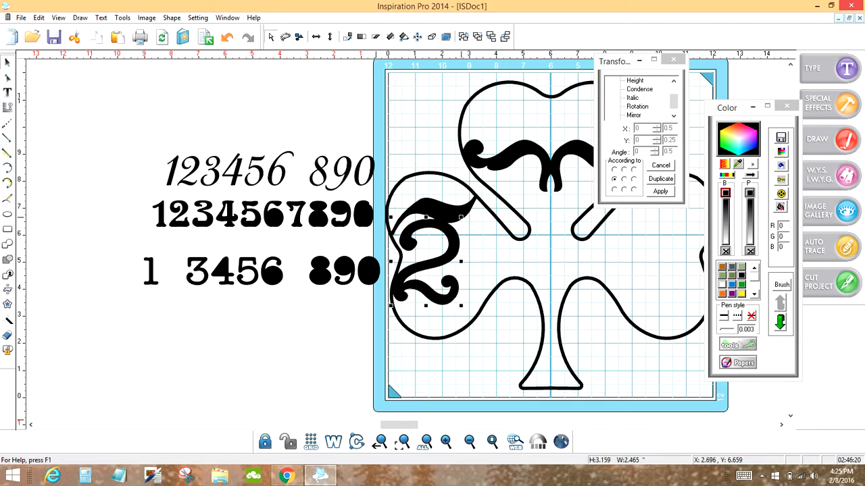
left_click_drag(460, 217, 472, 203)
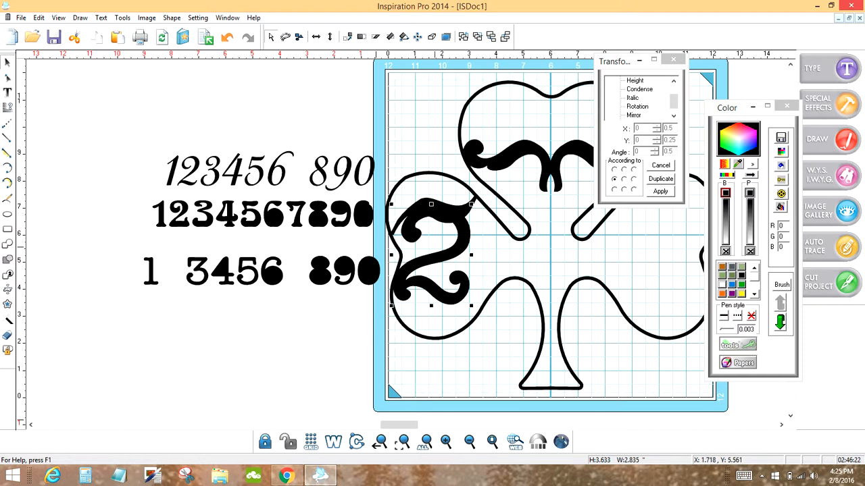
left_click(506, 231)
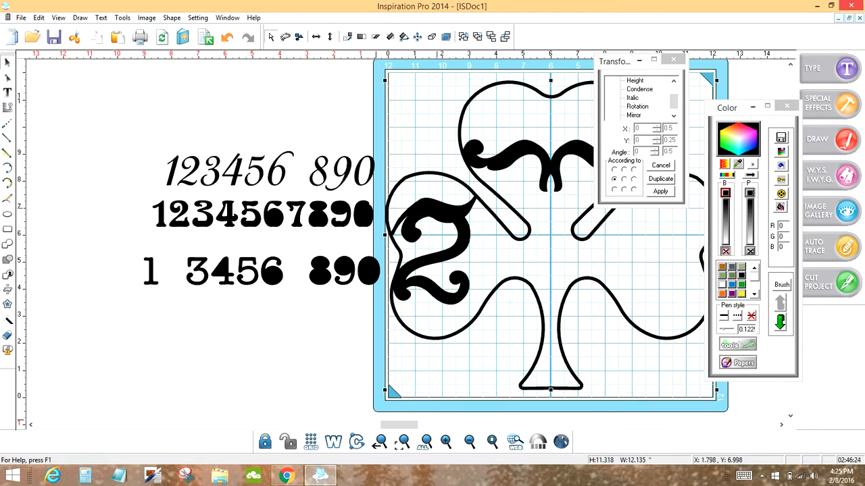
left_click(368, 336)
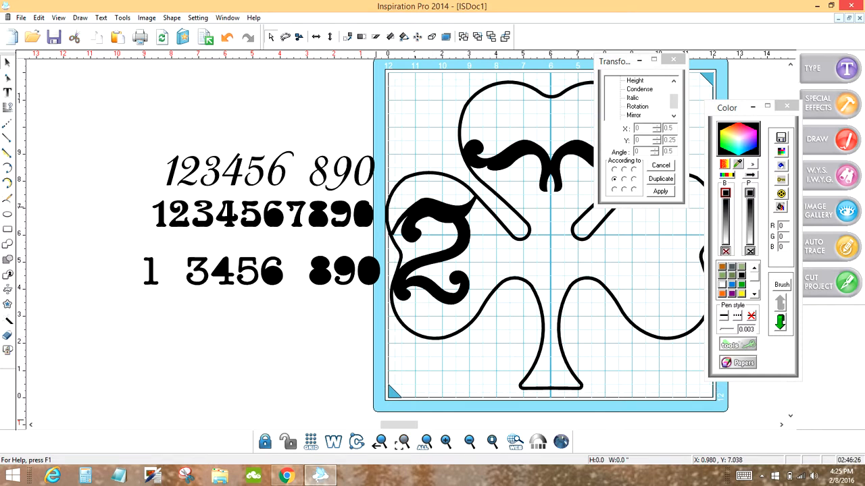
Move the wavy stroke up so it sits on top of the 2 and reaches the left leaf's outline.
left_click(419, 201)
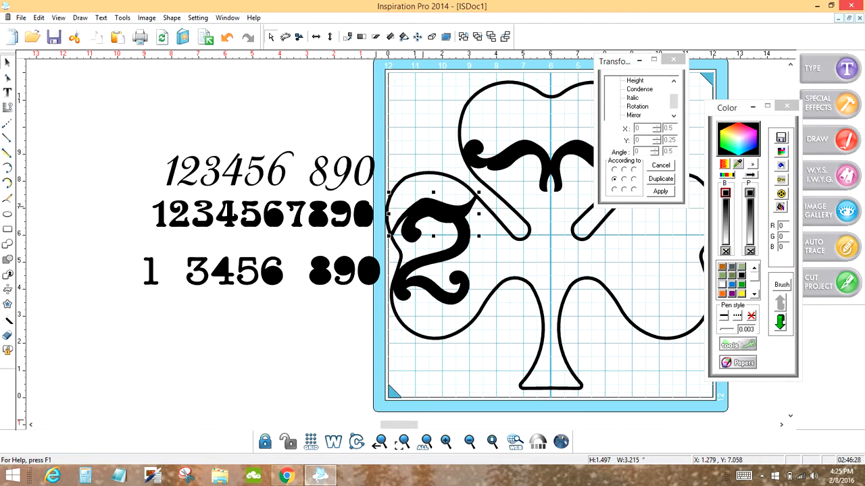
left_click_drag(423, 206, 417, 190)
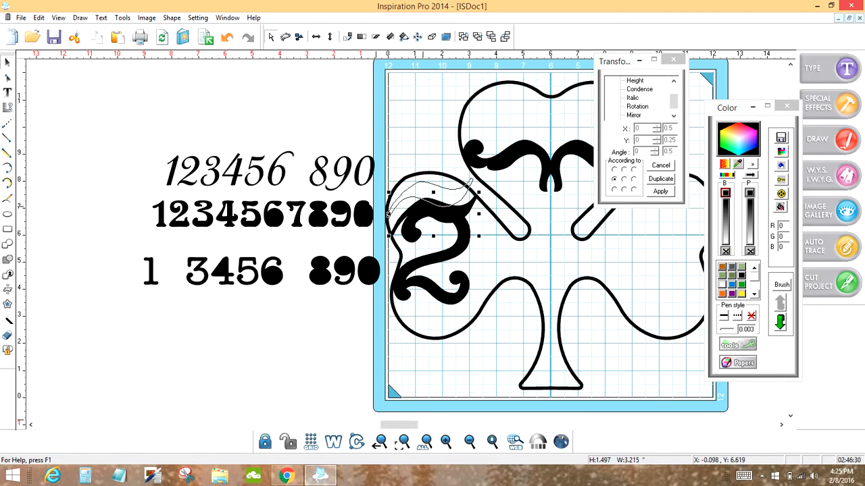
left_click_drag(386, 214, 387, 214)
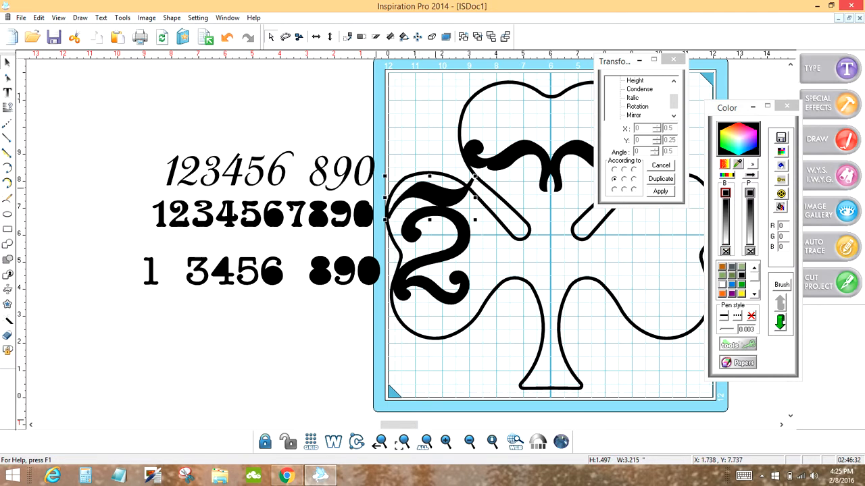
Shrink the wavy stroke above the 2 so it fits inside the left leaf's outline.
left_click_drag(474, 174, 467, 181)
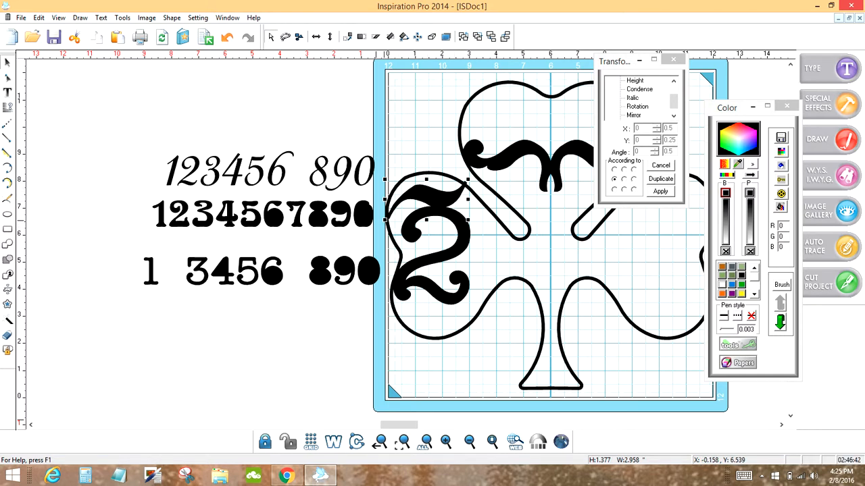
left_click_drag(384, 220, 386, 216)
Place the outer shape of the script 9 in the top leaf and enlarge it to about 1.79 by 2.38 inches.
left_click_drag(409, 425, 418, 425)
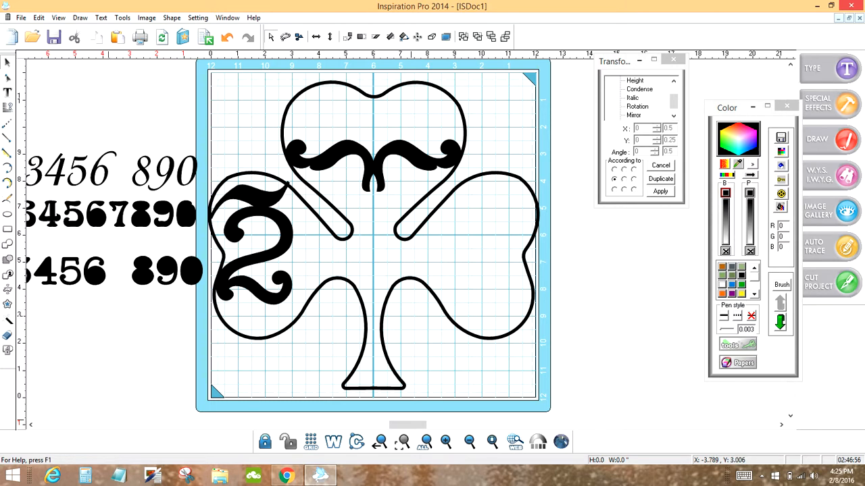
left_click(170, 164)
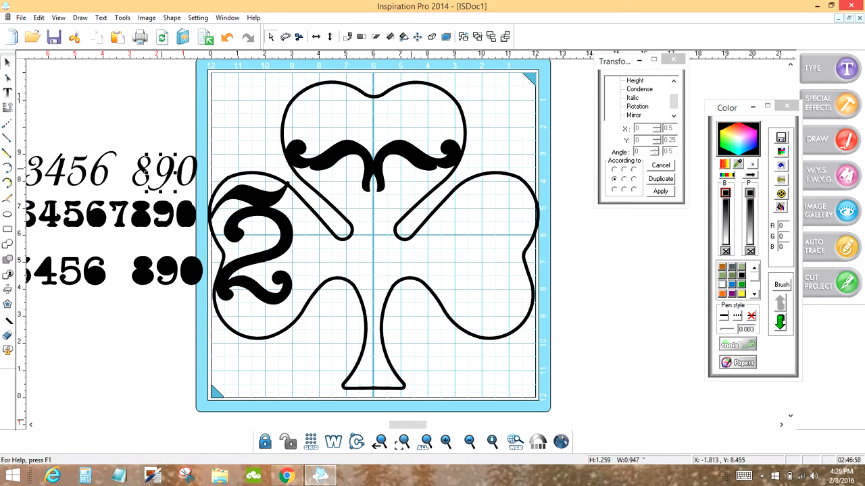
left_click_drag(166, 161, 380, 144)
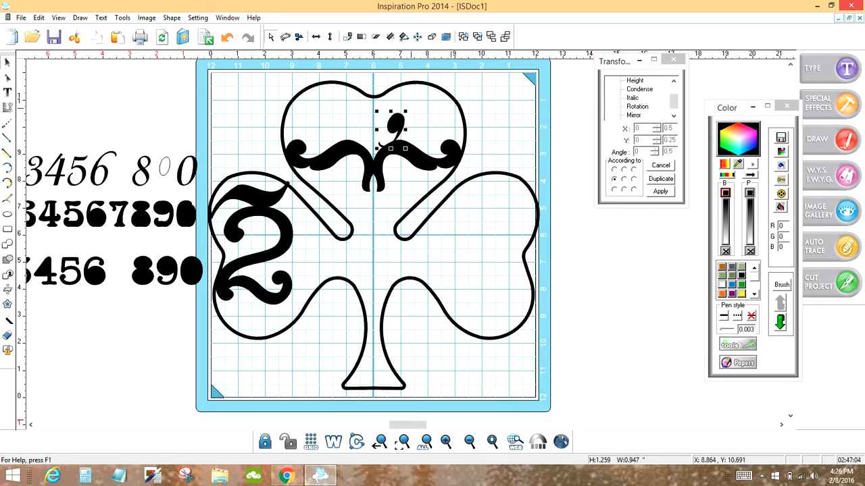
left_click_drag(405, 110, 389, 153)
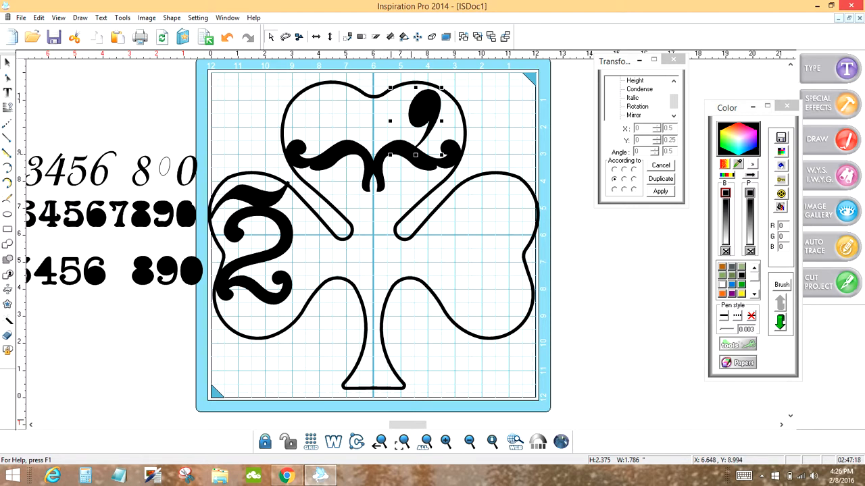
Rotate the 9 shape sideways, shrink it to about 1.61 by 1.12 inches and join it to the right flourish's lower end.
left_click_drag(390, 152, 360, 225)
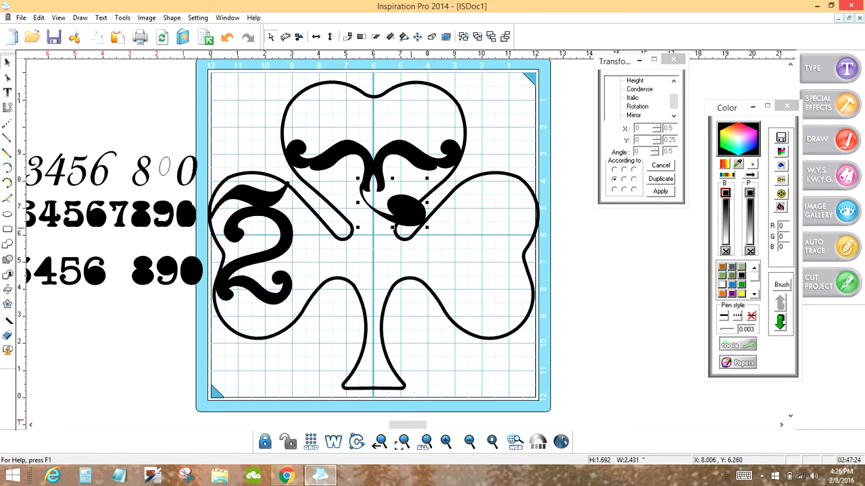
left_click_drag(427, 228, 413, 201)
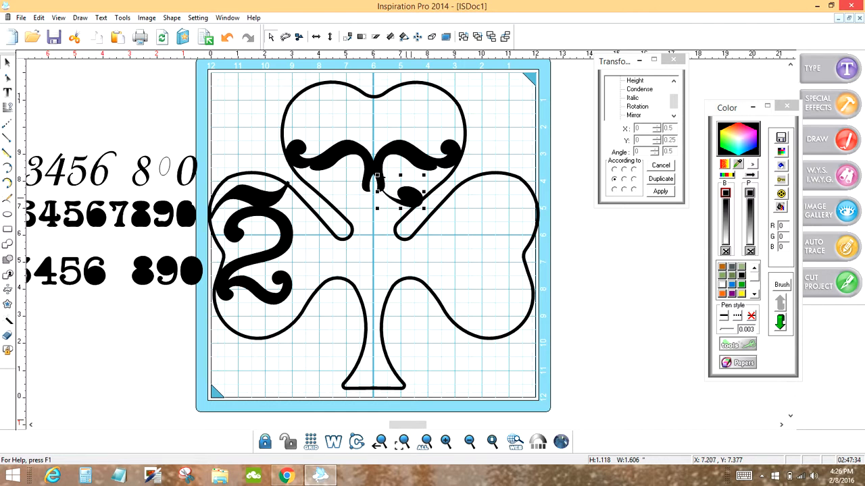
left_click_drag(405, 195, 403, 193)
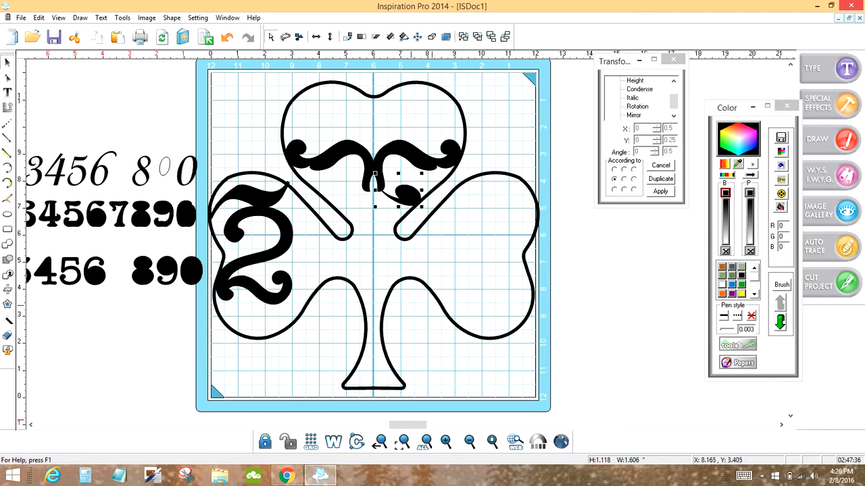
Thicken the thin tail of the 9 shape by replacing segments of its inner edge with arcs in wireframe view.
left_click(402, 441)
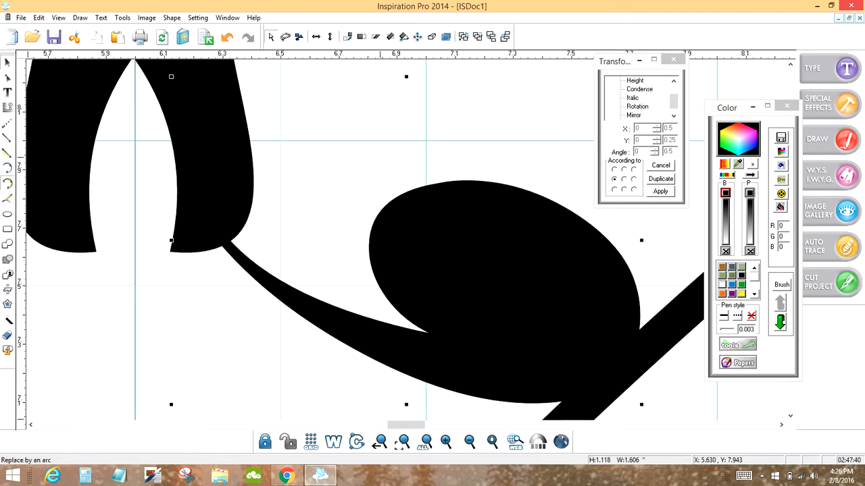
left_click(8, 183)
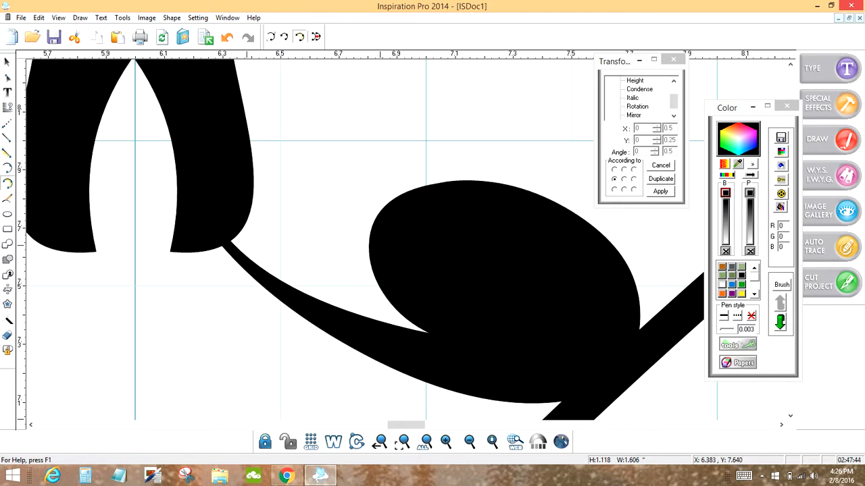
left_click_drag(221, 232, 222, 234)
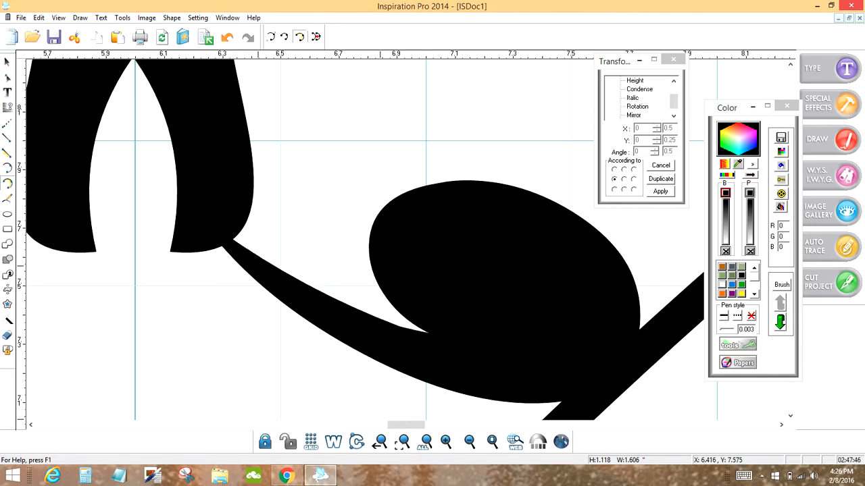
left_click(333, 442)
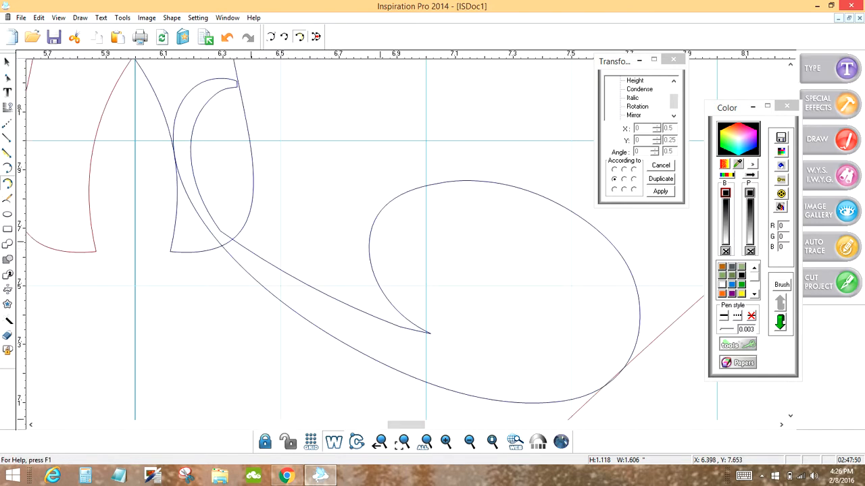
left_click_drag(194, 115, 287, 274)
left_click_drag(203, 109, 203, 107)
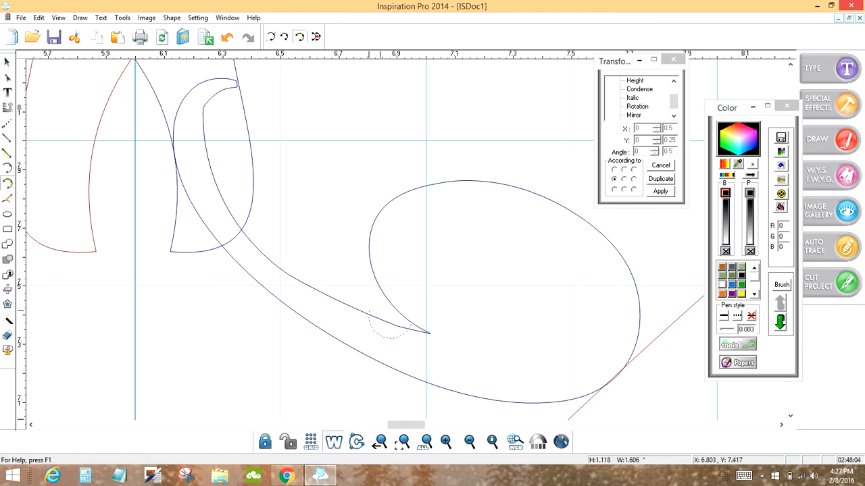
left_click_drag(213, 178, 215, 180)
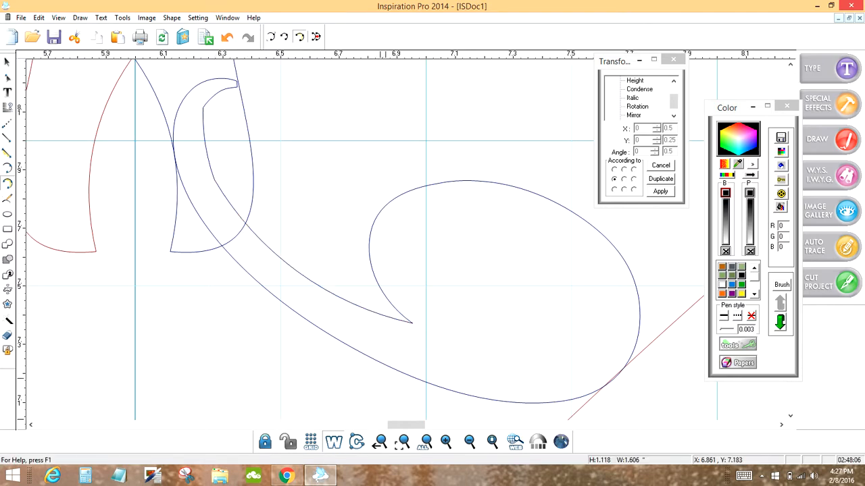
Rotate the 9 shape nearly upright and position it along the centre line below the right half of the top flourish.
left_click(492, 442)
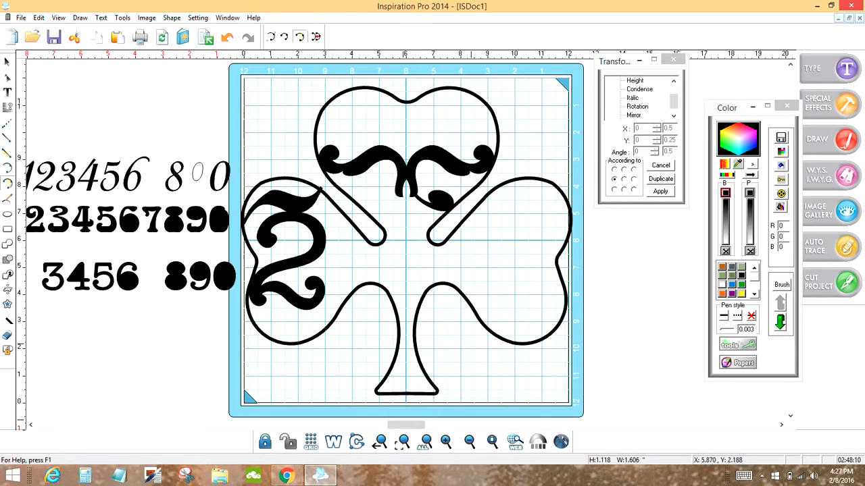
left_click(7, 62)
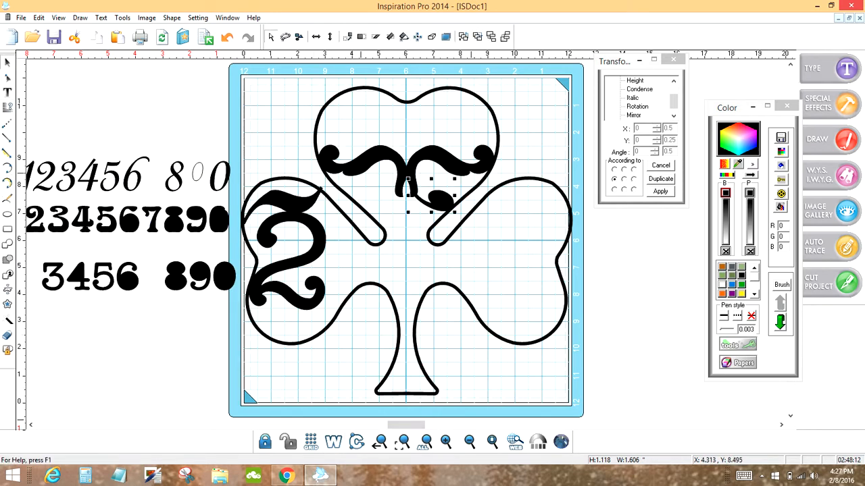
left_click(431, 196)
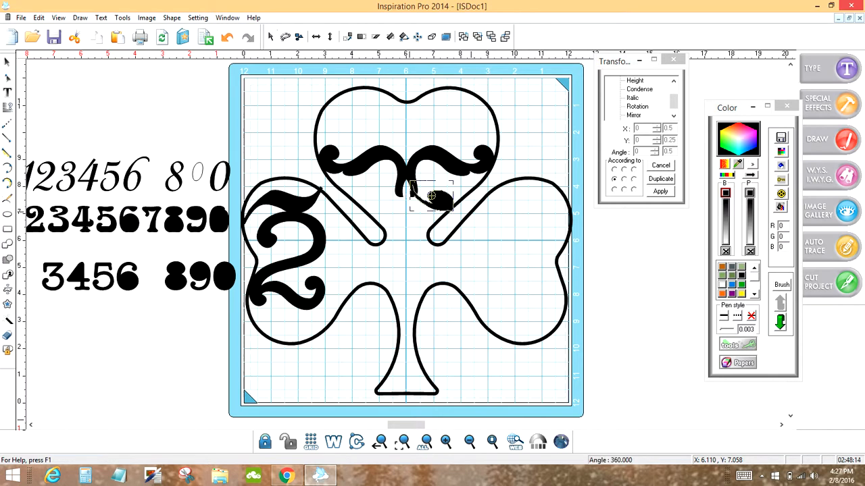
left_click_drag(431, 196, 424, 220)
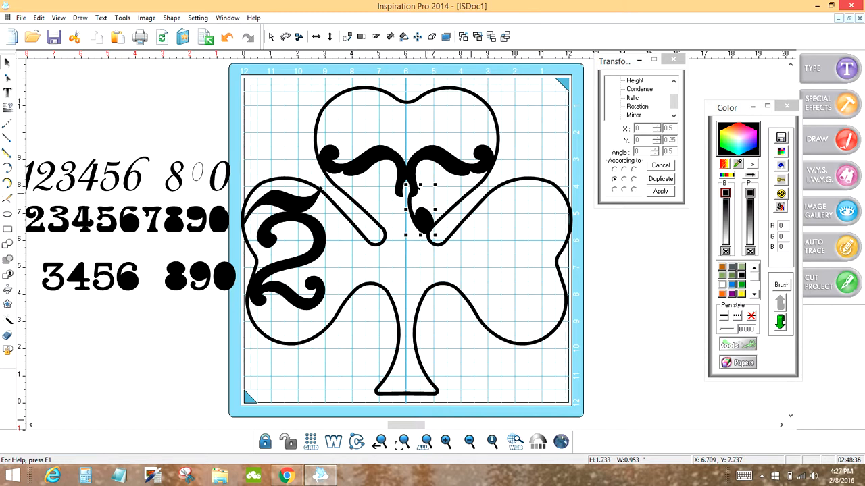
Cut off the hooked tip protruding from the top of the 9 shape and delete the cut piece.
left_click(403, 442)
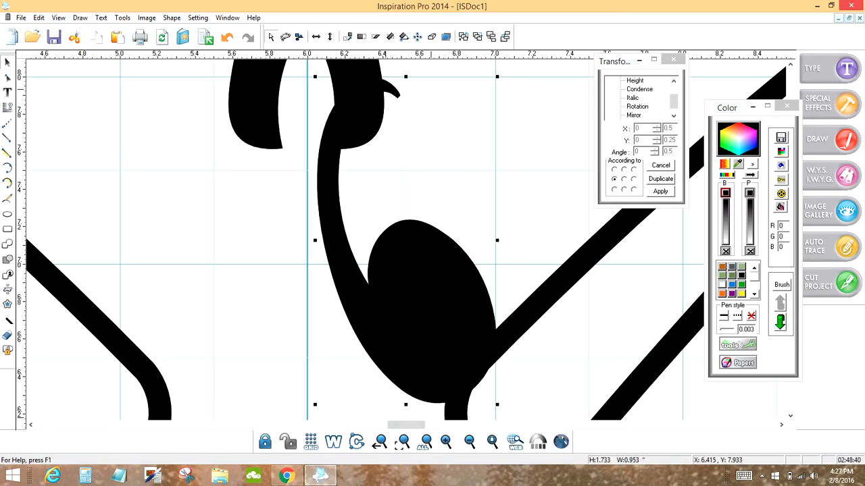
left_click(333, 441)
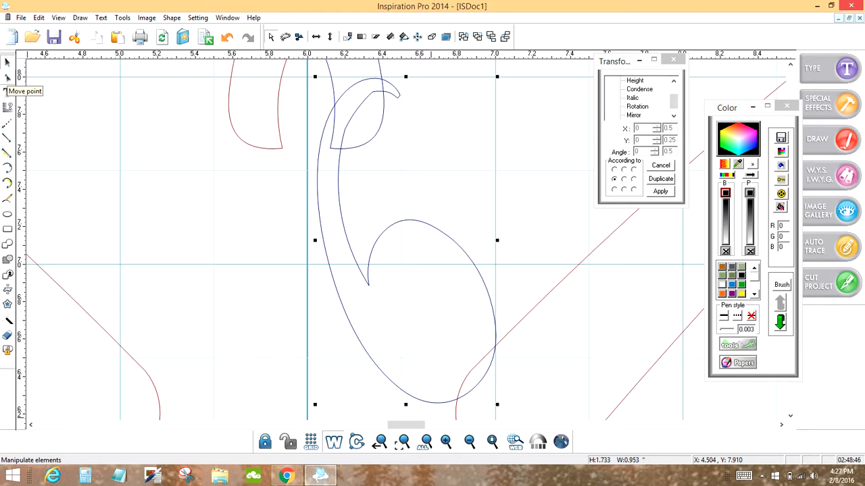
left_click(8, 77)
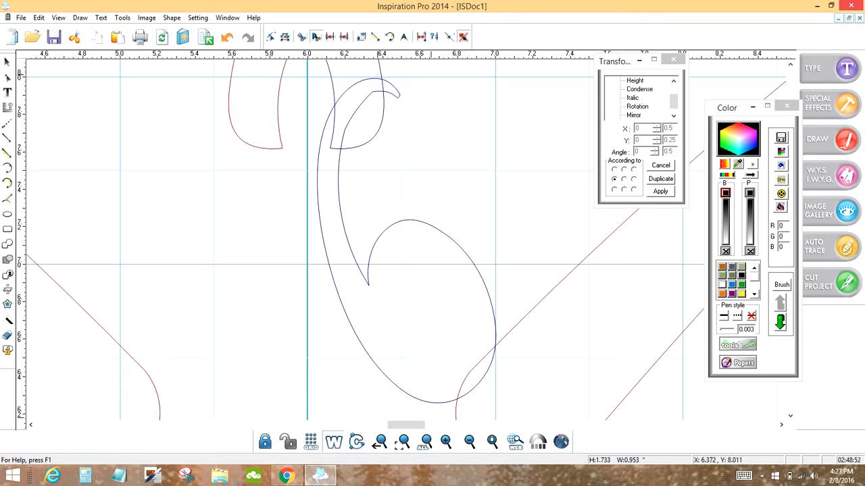
left_click_drag(377, 75, 378, 96)
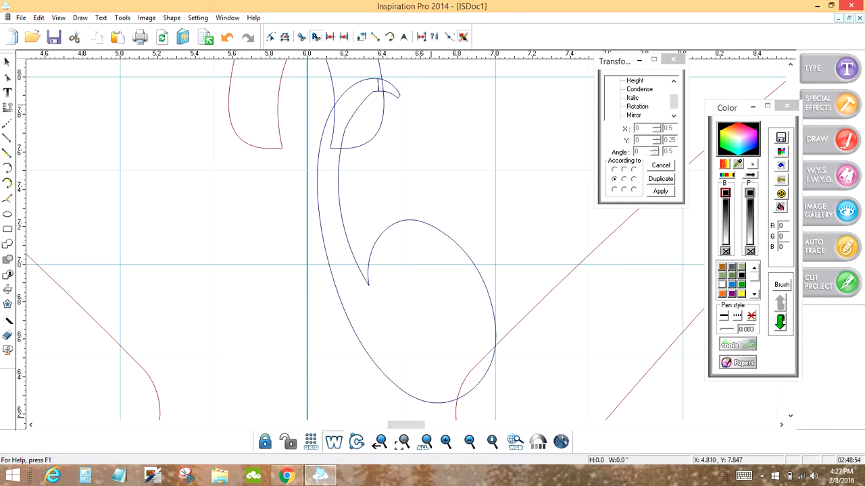
left_click(8, 62)
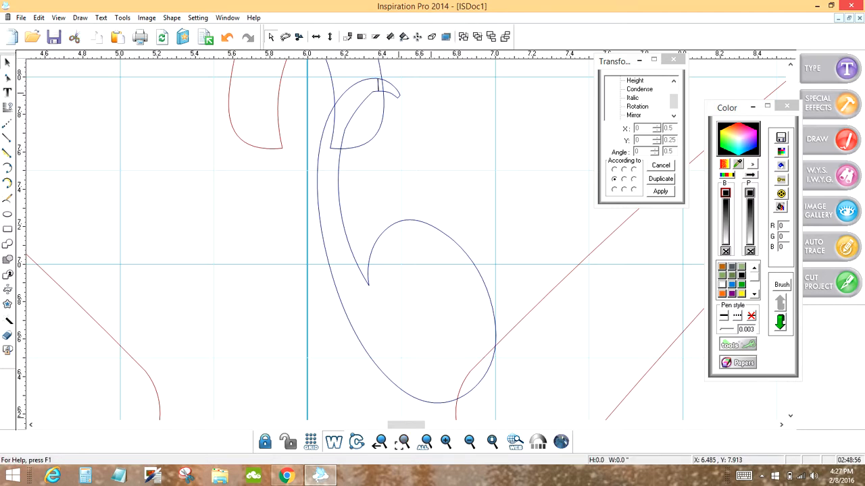
left_click(396, 93)
key("Delete")
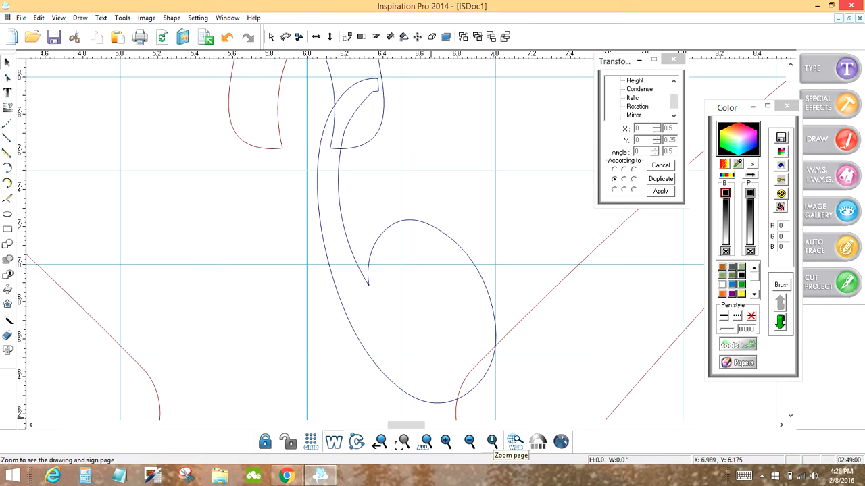
Add a mirrored duplicate of the trimmed 9 shape on its left, beneath the left half of the top flourish.
left_click(493, 443)
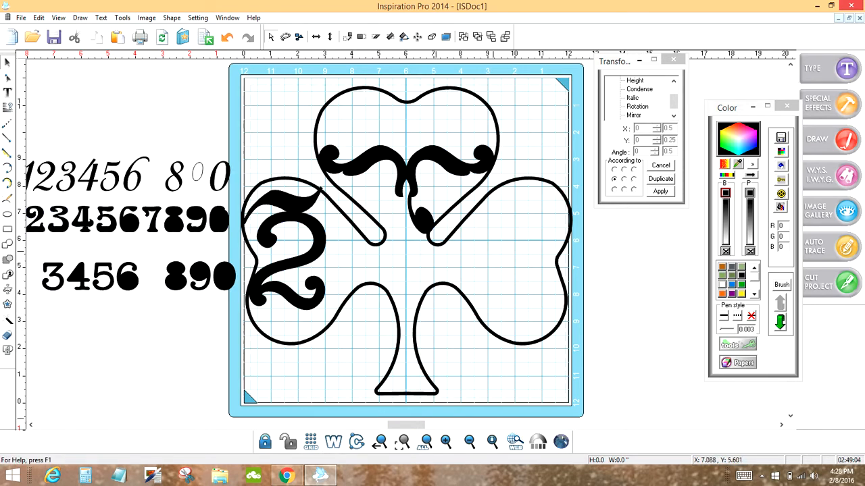
left_click(420, 217)
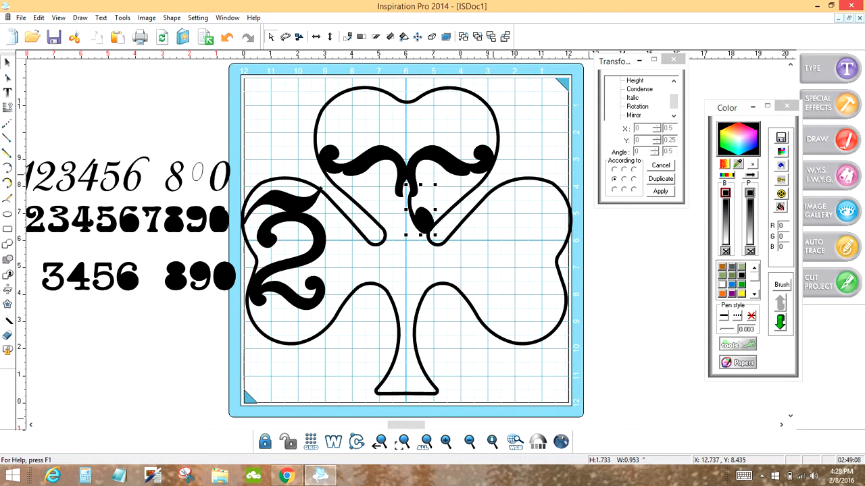
left_click(660, 179)
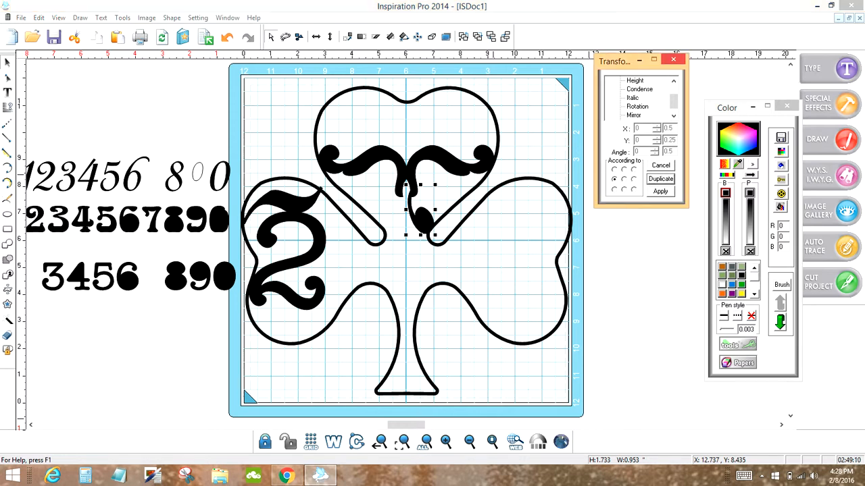
left_click(660, 192)
left_click(591, 296)
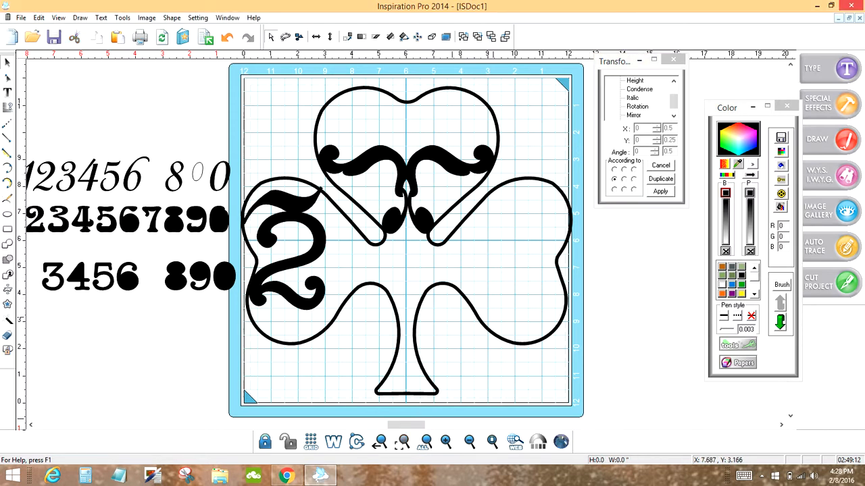
left_click(390, 219)
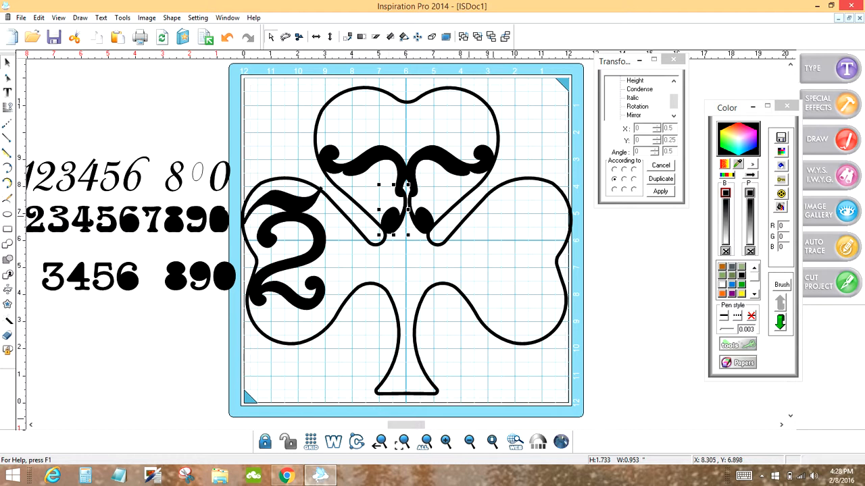
left_click(587, 291)
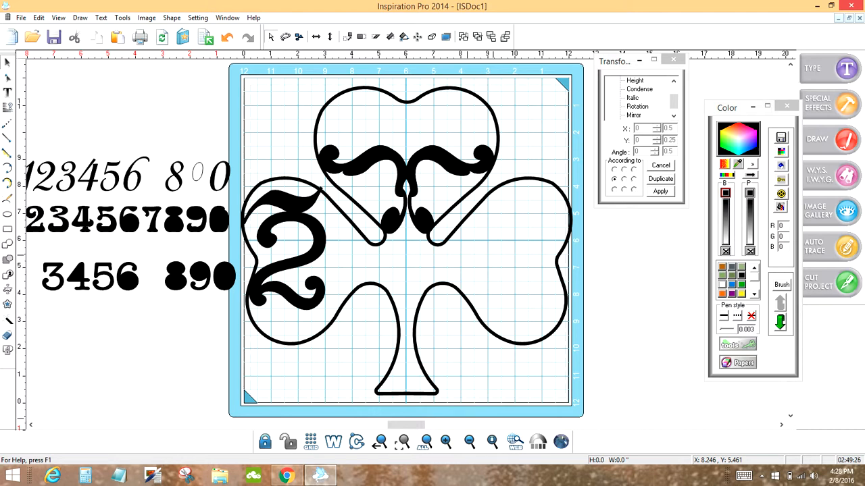
Select both 9 shapes and mirror a duplicate of the pair below them, nudged up so the bulbs overlap.
key("ctrl")
left_click(428, 216)
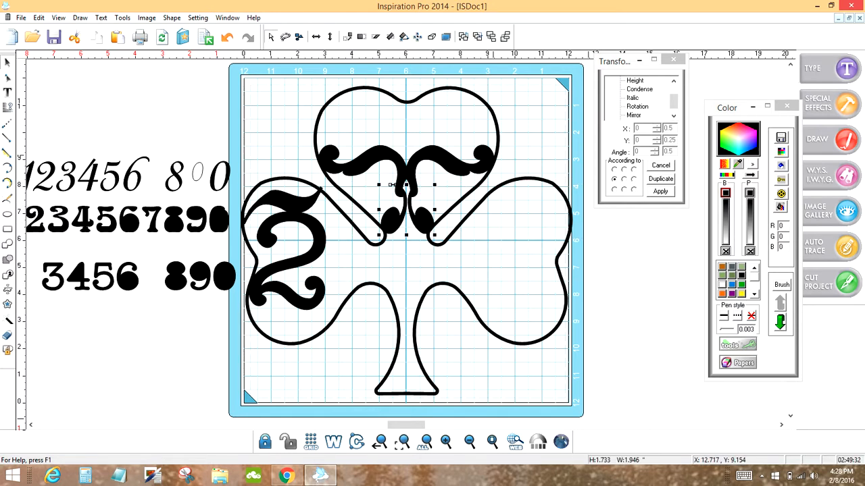
left_click(624, 189)
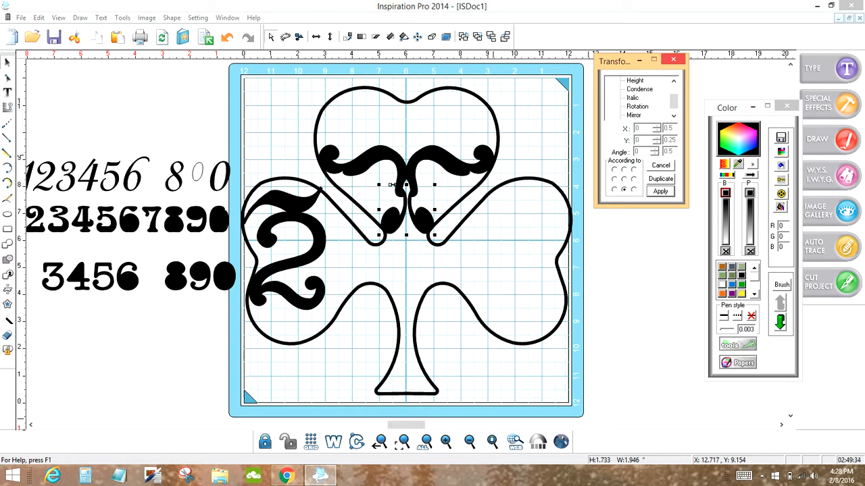
left_click(660, 191)
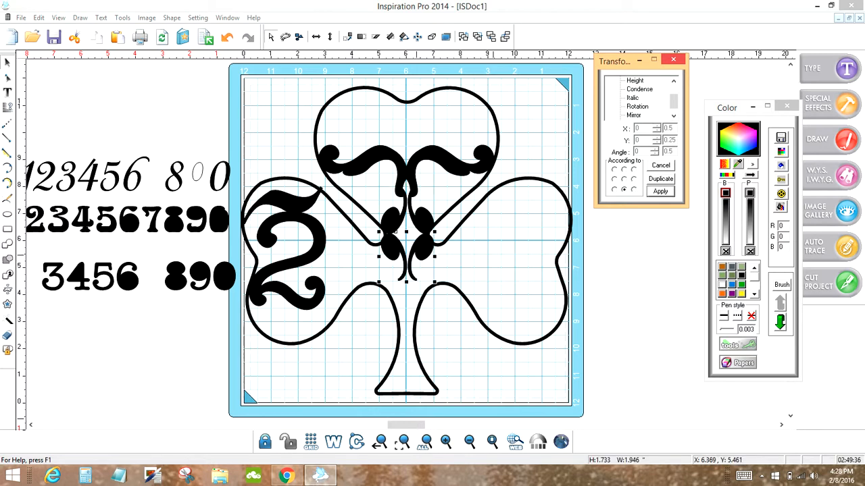
key("Up")
key("Up")
key("Up")
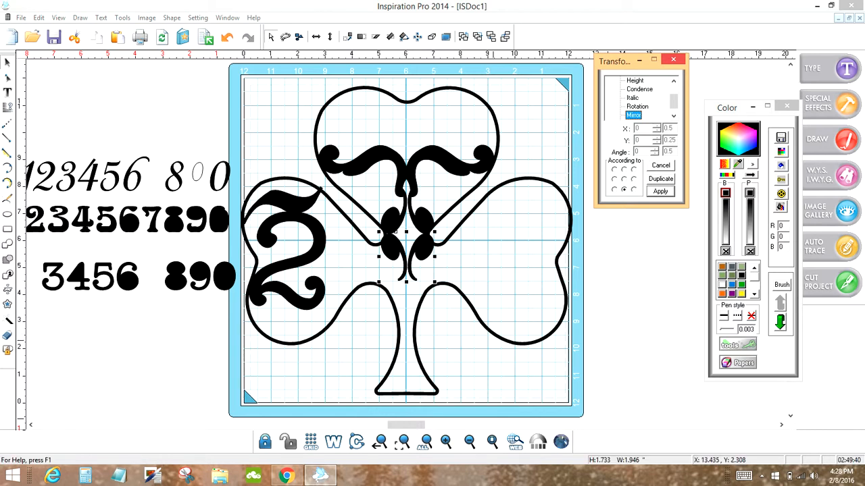
left_click_drag(607, 341, 326, 231)
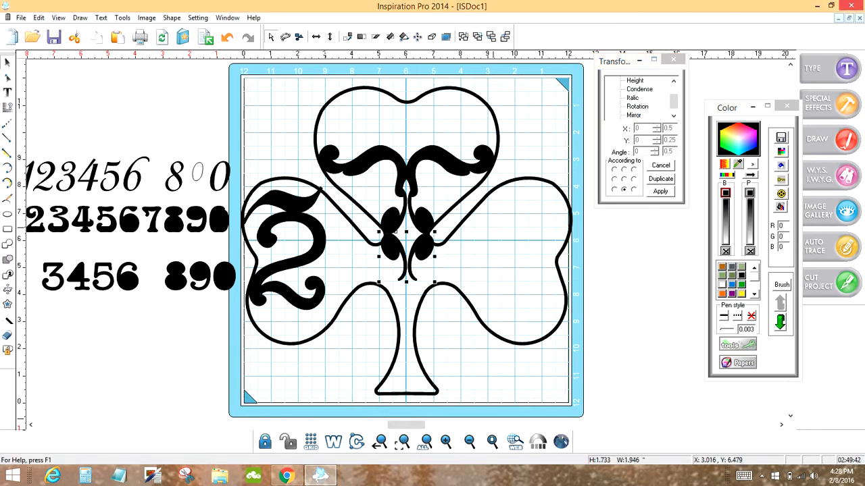
Nudge the lower mirrored pair of 9 shapes down along the centre line so their bulbs overlap less with the pair above.
key("Down")
key("Down")
key("Down")
key("Down")
key("Down")
key("Down")
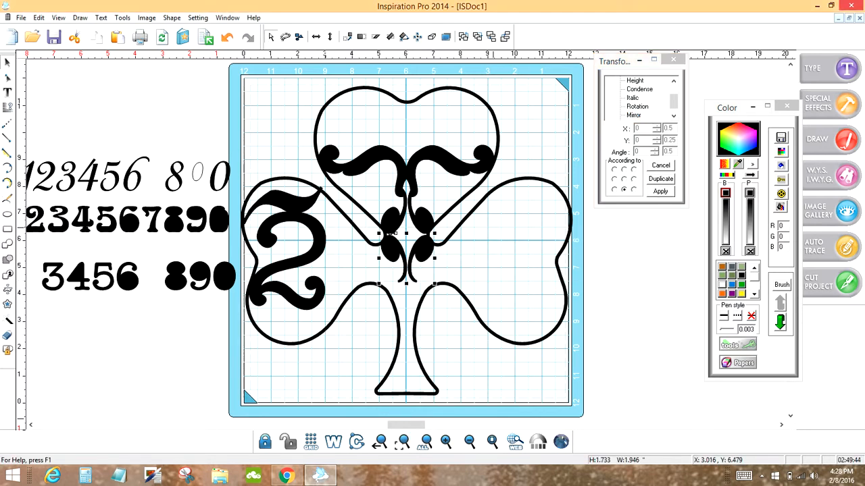
key("Down")
key("Down")
key("Down")
key("Down")
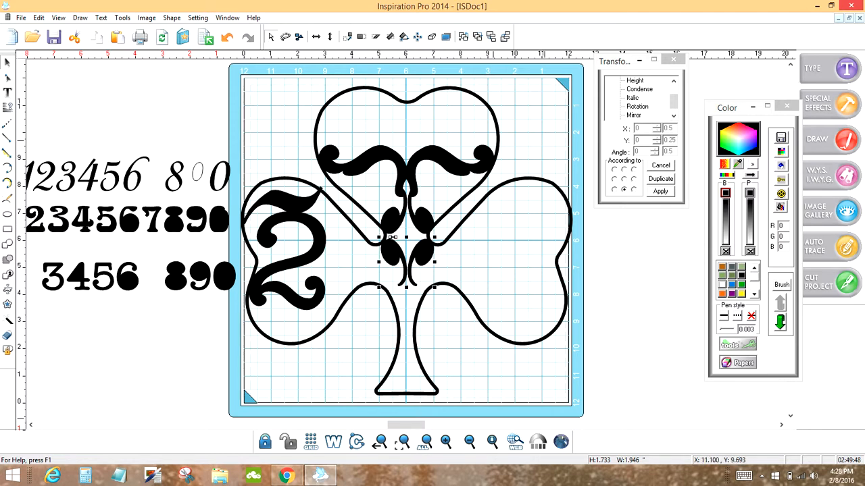
left_click(139, 397)
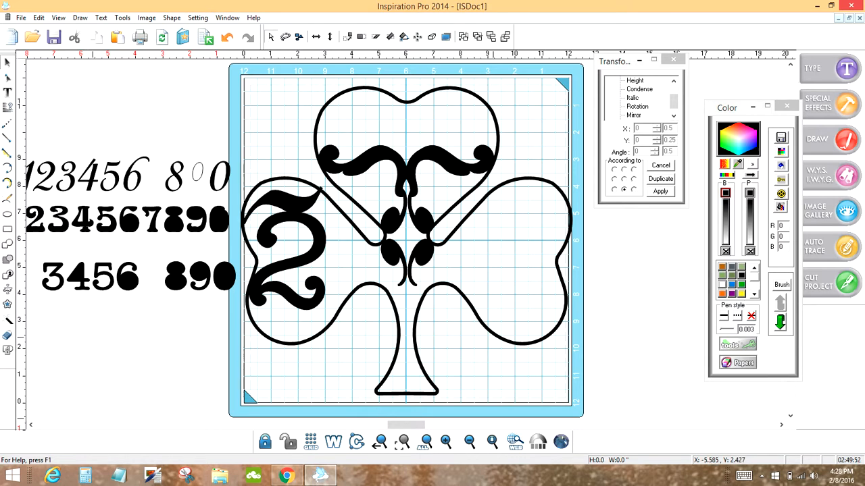
Select both halves of the flourish in the top leaf and mirror a duplicate of the pair directly above them.
left_click(367, 161)
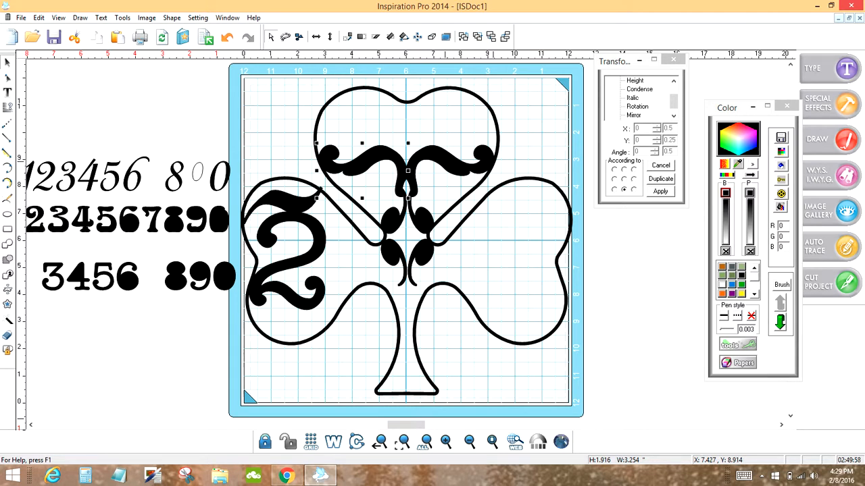
left_click(450, 159, "shift")
left_click(623, 170)
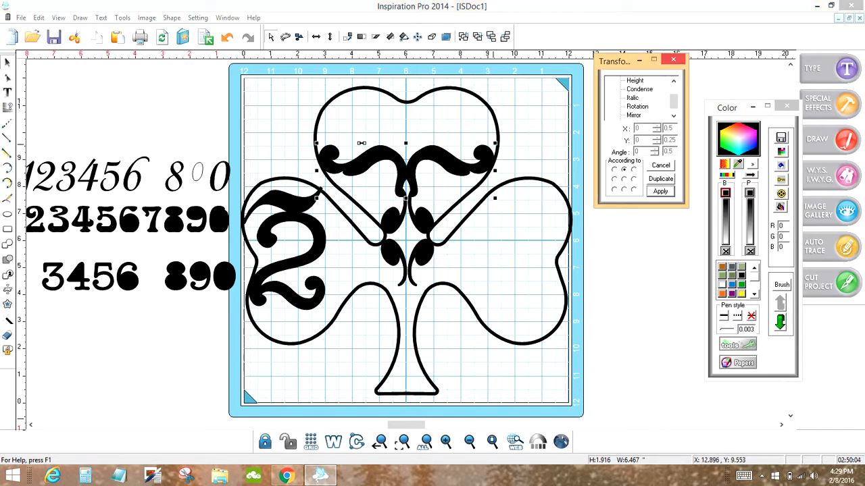
left_click(660, 179)
left_click(660, 191)
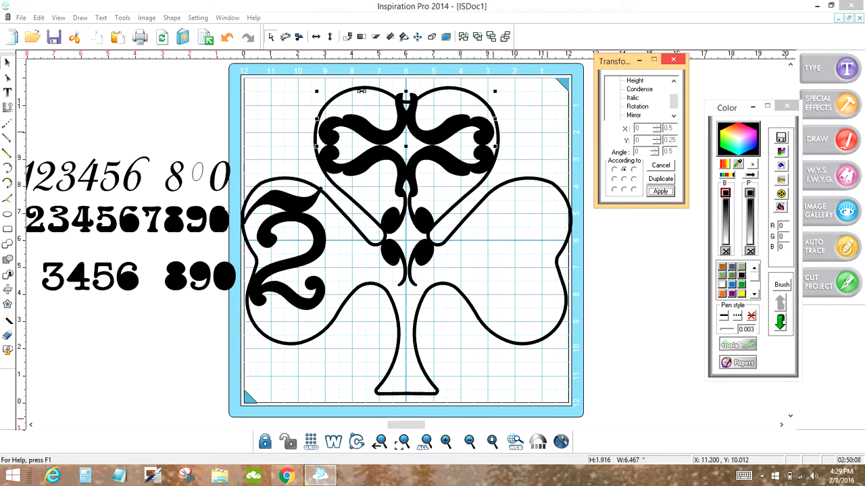
left_click(546, 124)
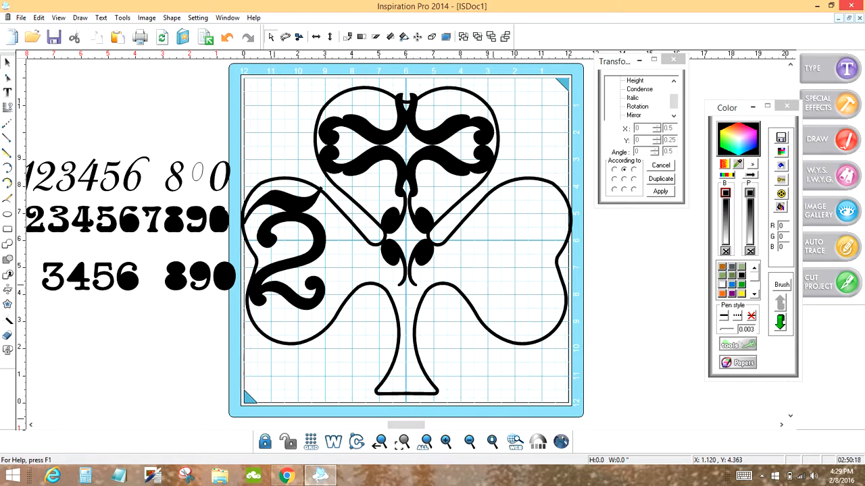
Slice the large 2 diagonally at its lower-left bend and pull the wavy base piece away from the upper hook.
left_click(274, 284)
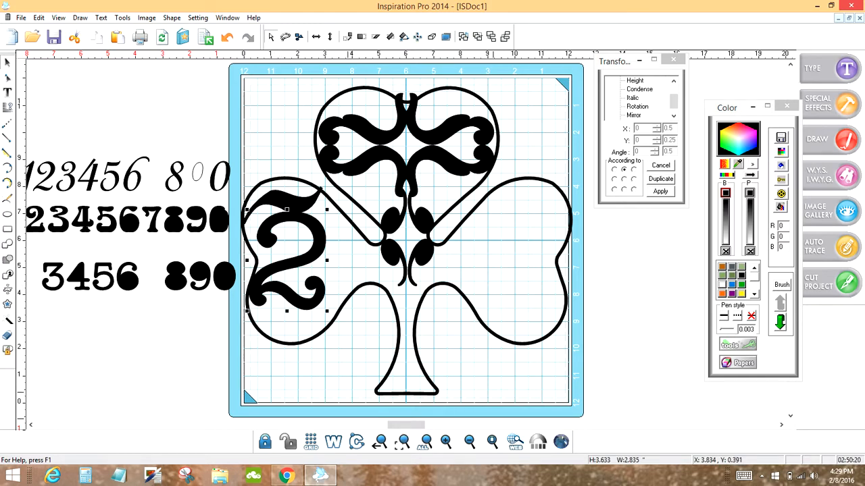
left_click(403, 441)
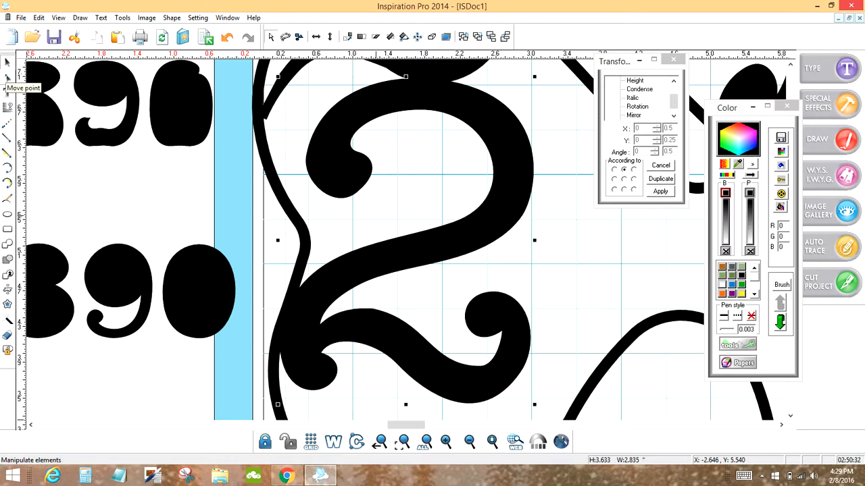
left_click(7, 77)
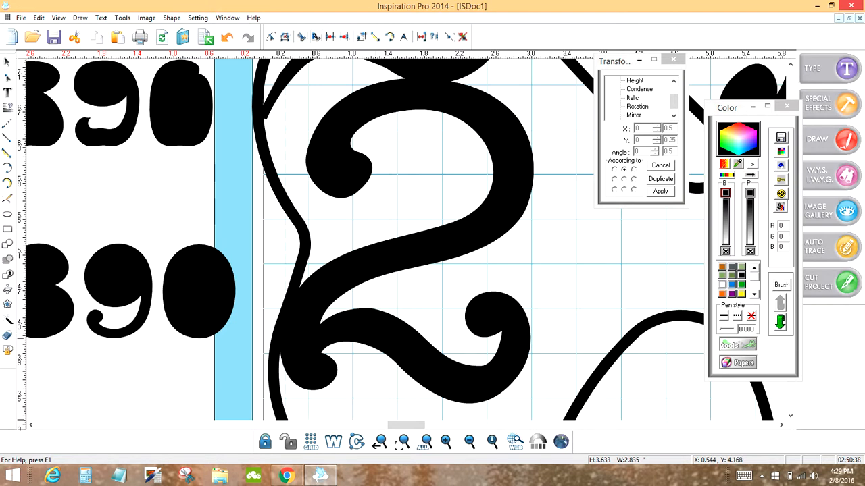
mouse_move(325, 316)
left_mouse_down()
mouse_move(296, 374)
mouse_move(281, 354)
left_mouse_up()
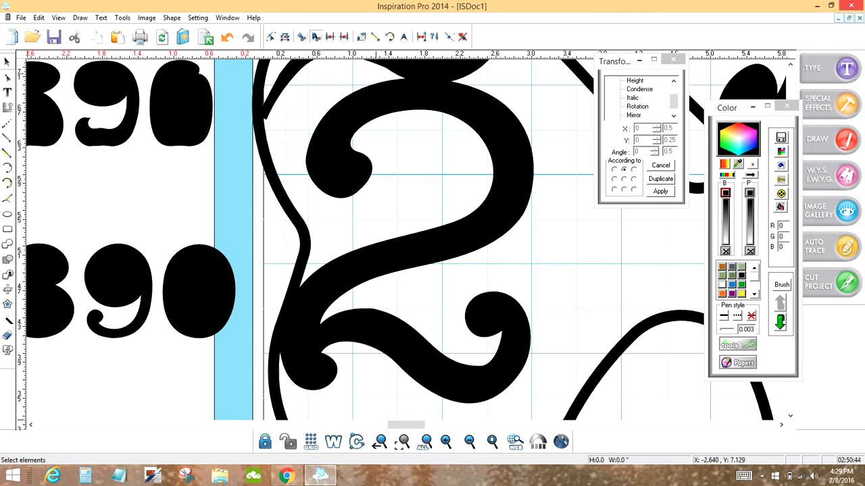
left_click(8, 62)
left_click(333, 441)
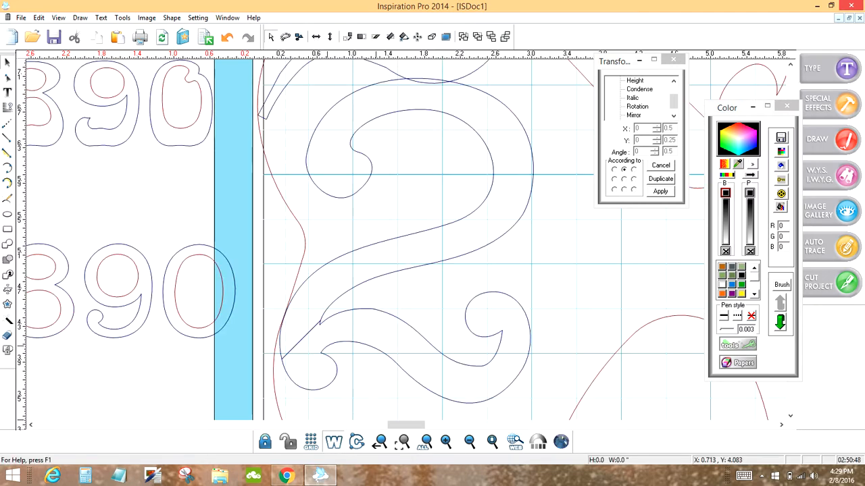
left_click(339, 323)
left_click_drag(339, 323, 378, 326)
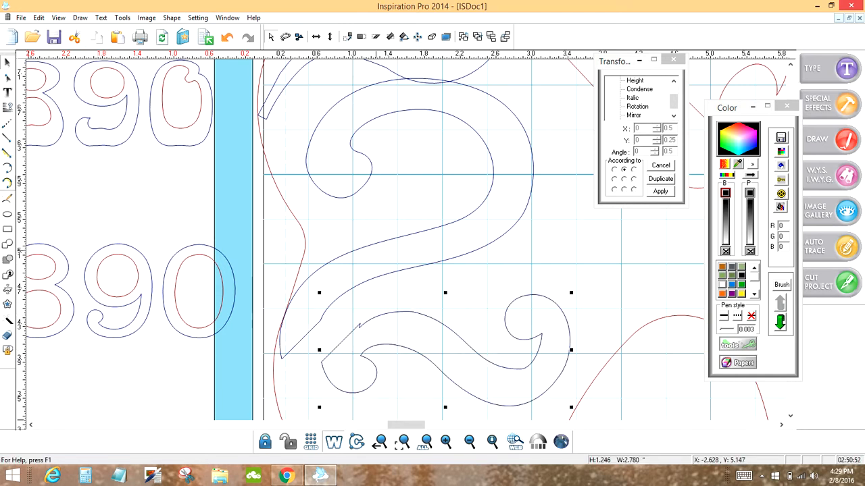
Bend the straight cut edge of the wavy base piece into a smooth rounded curve flowing into its upper edge.
left_click(7, 183)
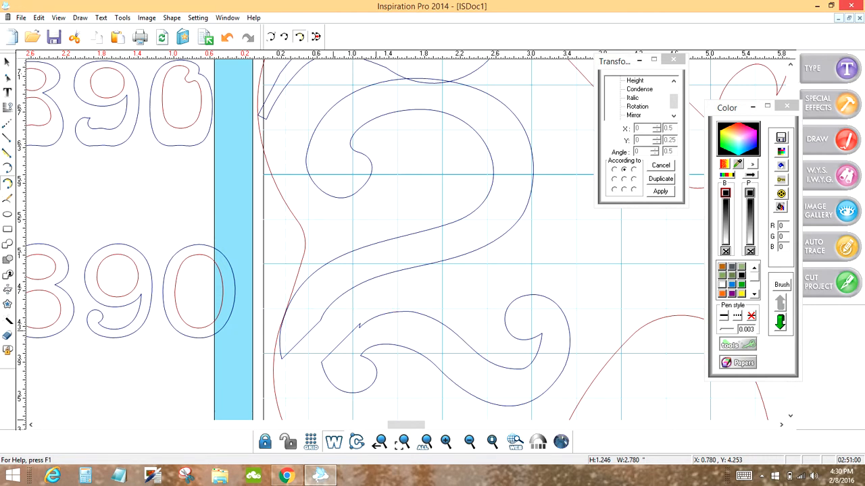
left_click(321, 361)
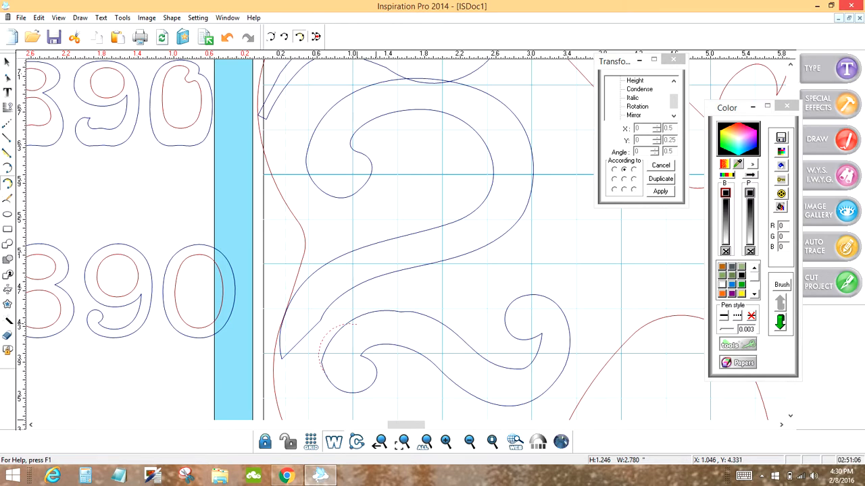
left_click(376, 312)
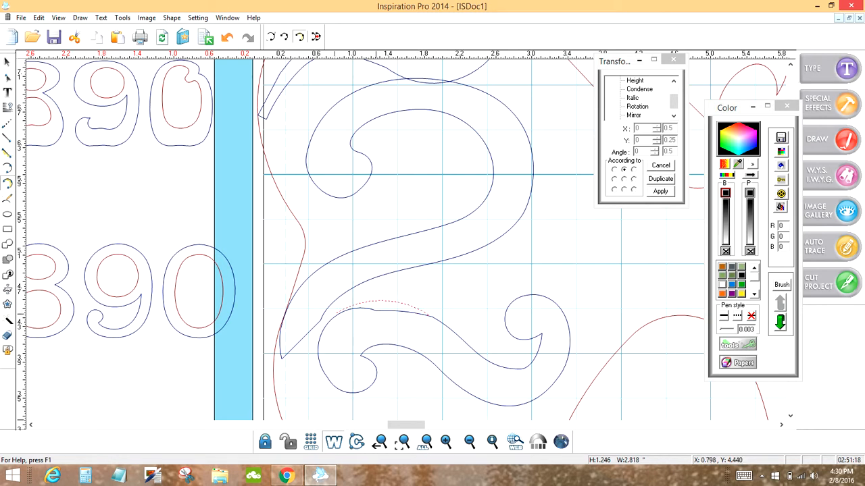
left_click(334, 314)
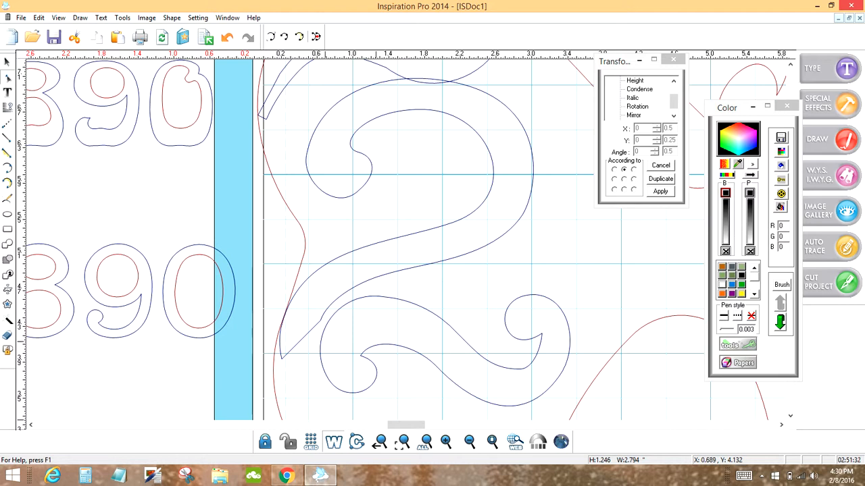
Reshape the kink near the cut tip of the 2's upper hook, and return to the filled view of the whole mat.
left_click_drag(320, 319, 338, 284)
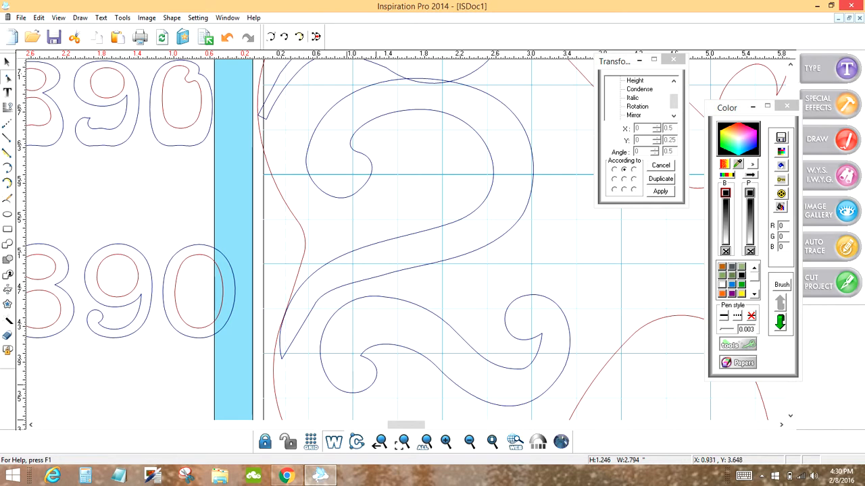
left_click(426, 442)
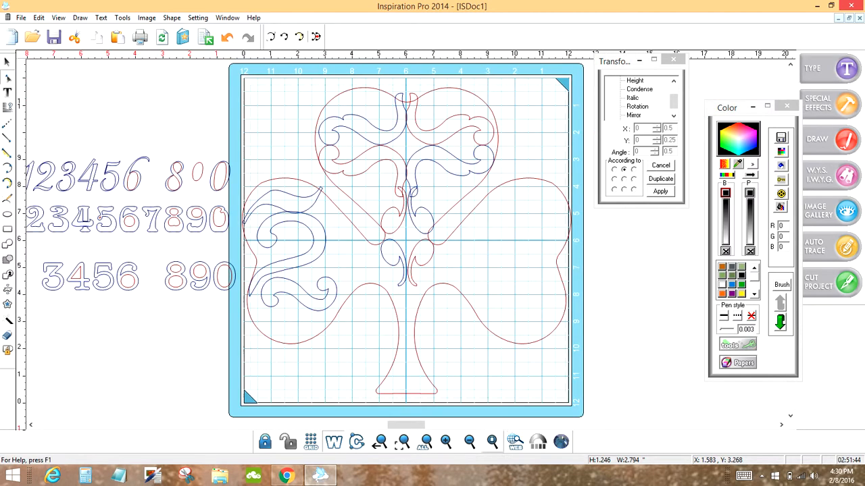
left_click(333, 442)
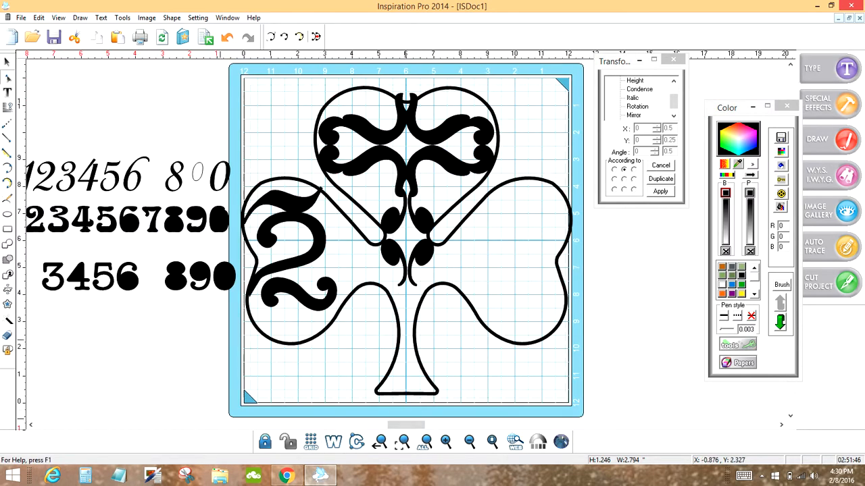
left_click(7, 61)
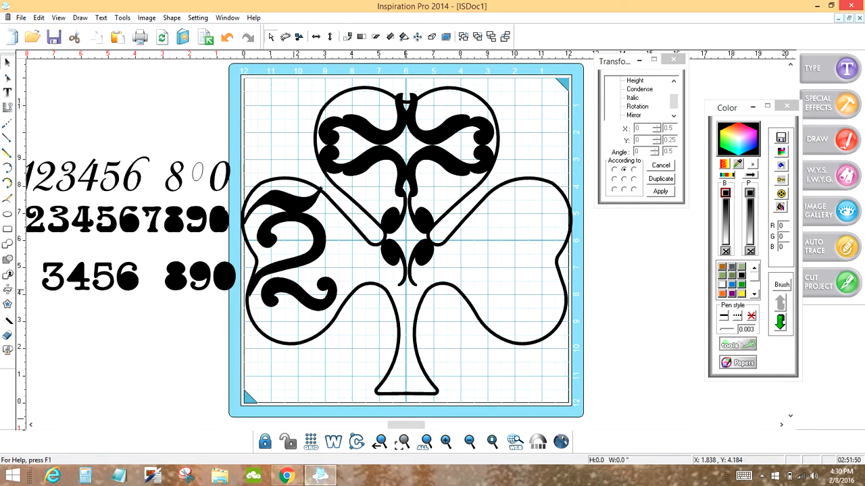
Move the wavy piece into the shamrock's right leaf and enlarge it to about 3.63 by 1.62 inches, spanning the leaf.
left_click(298, 295)
left_click_drag(293, 287, 500, 288)
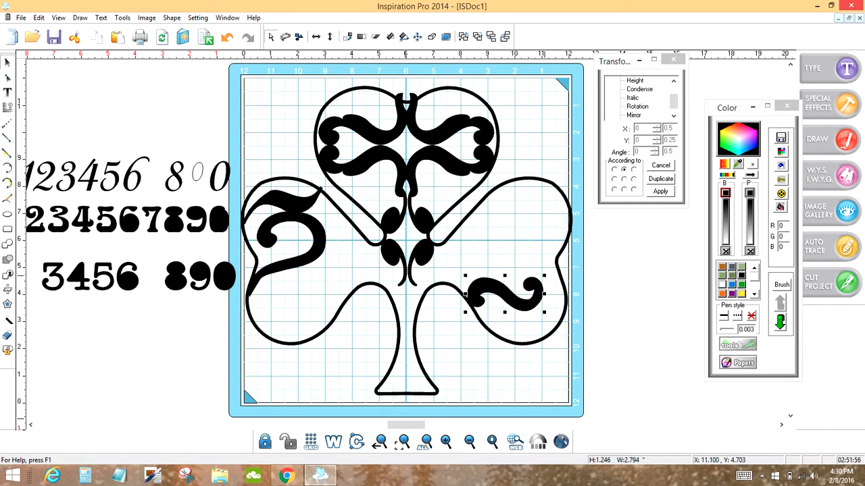
left_click_drag(544, 276, 564, 267)
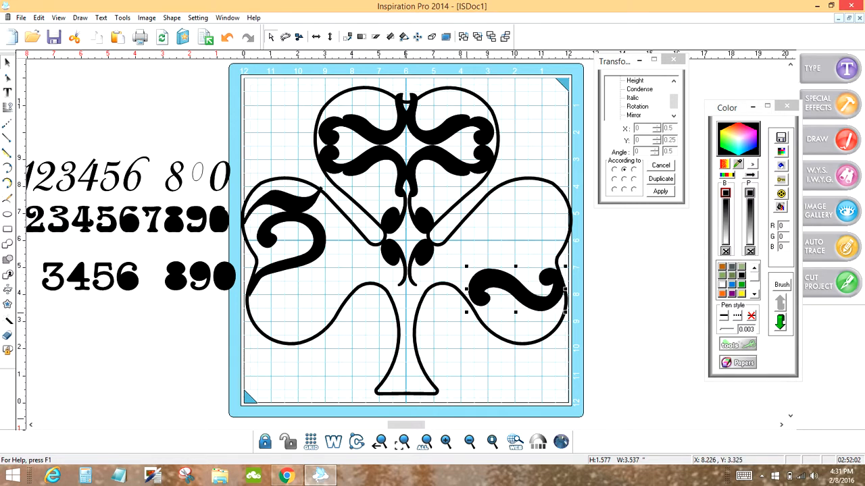
left_click_drag(465, 311, 465, 309)
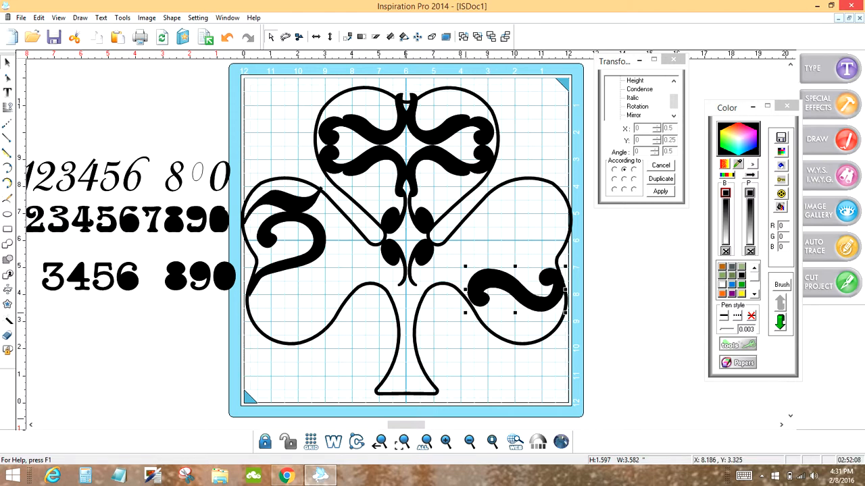
left_click_drag(465, 312, 465, 310)
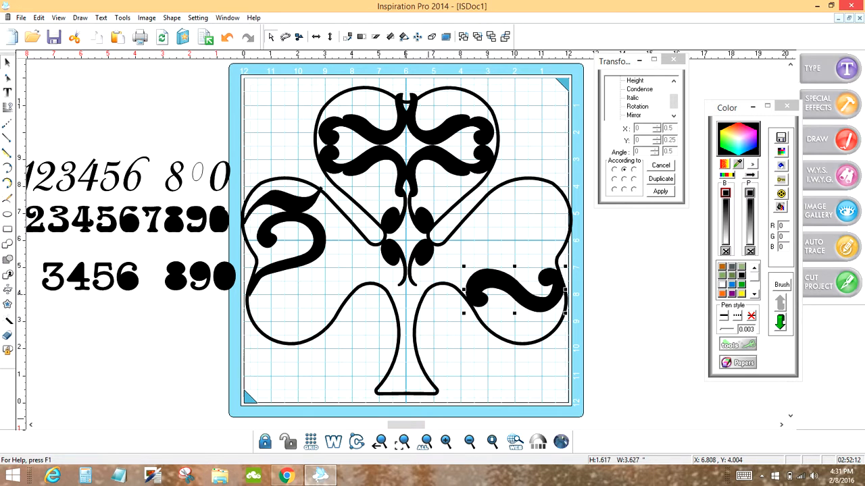
Thicken the shamrock outline to a pen width of 0.222.
left_click(426, 289)
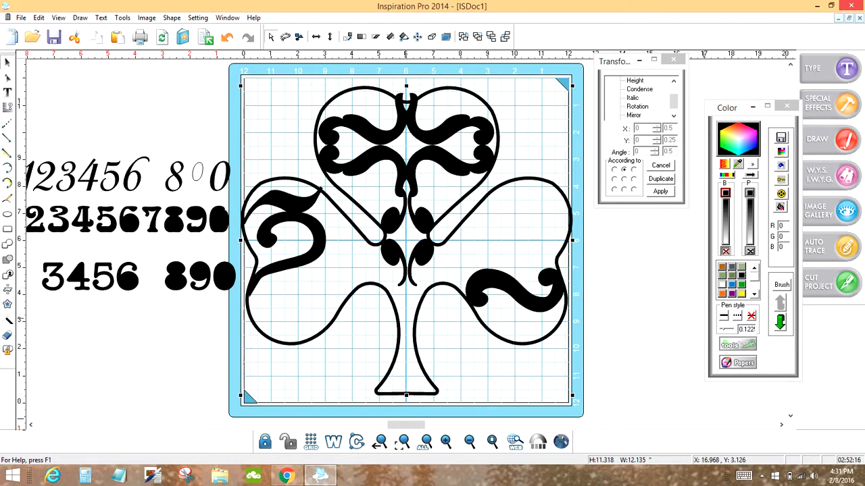
left_click(728, 329)
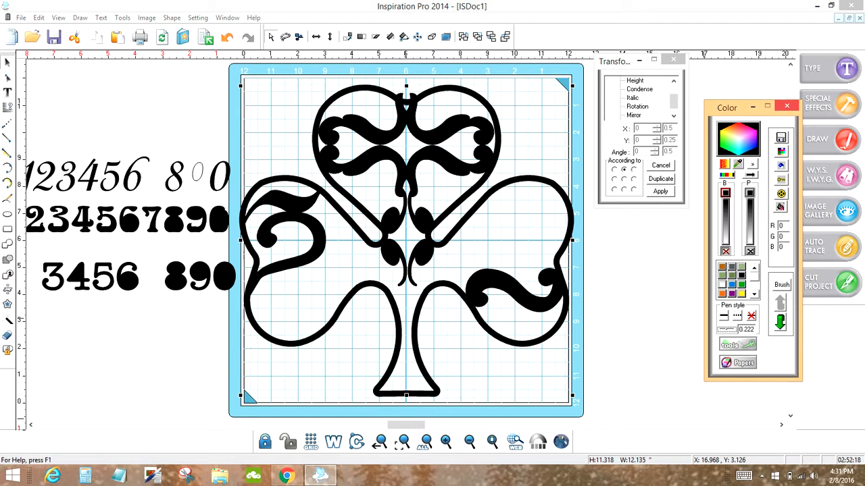
left_click(676, 331)
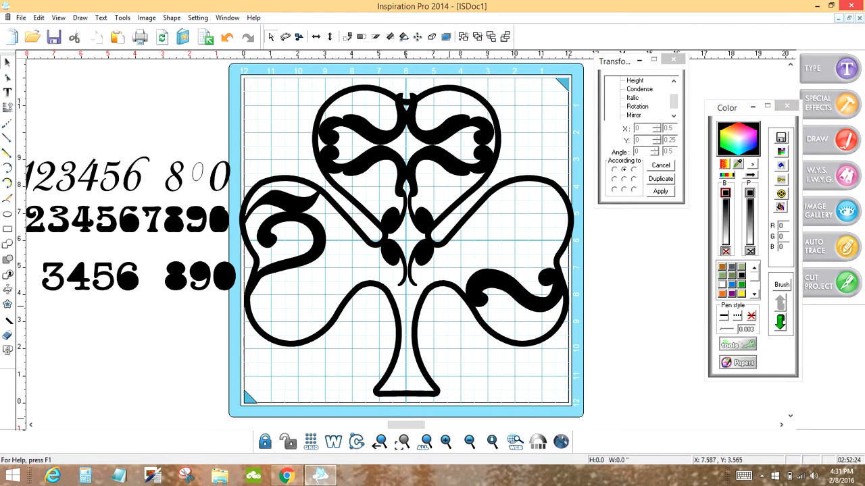
left_click(495, 280)
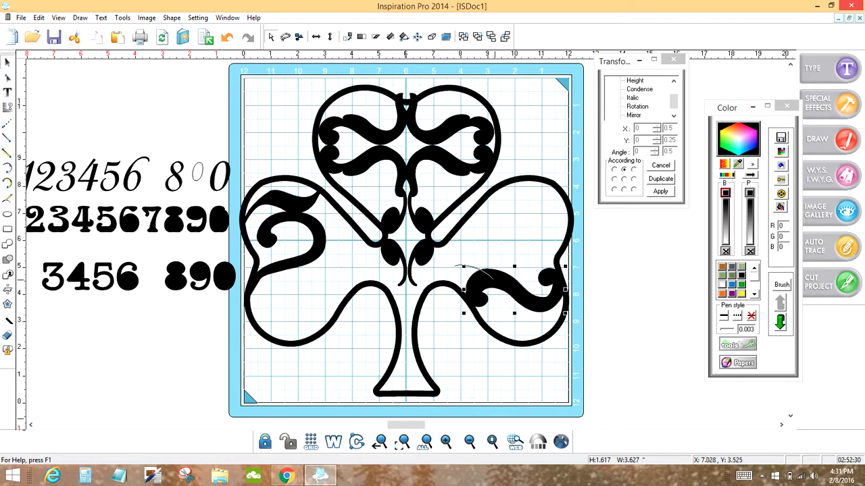
mouse_move(494, 278)
left_mouse_down()
mouse_move(483, 289)
mouse_move(496, 284)
left_mouse_up()
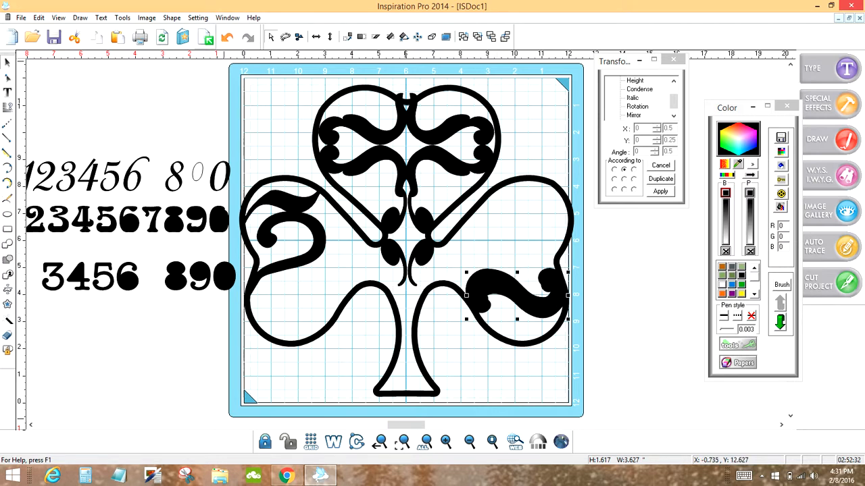
left_click(227, 37)
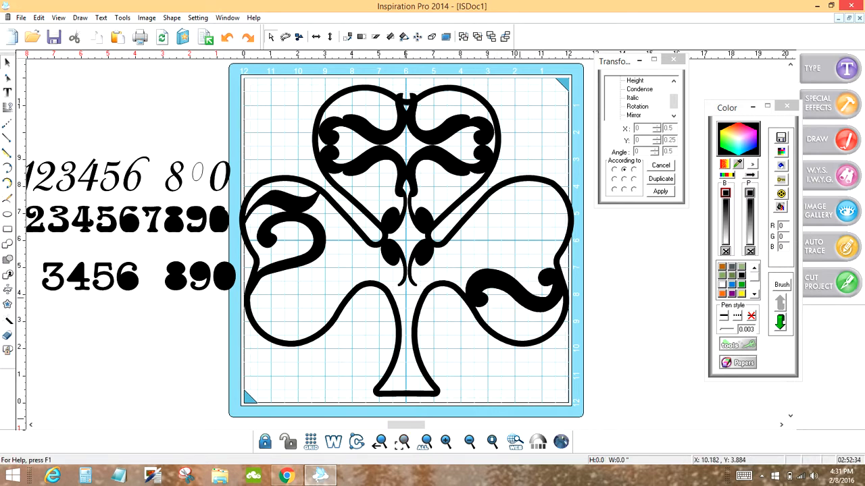
Place a duplicate of the enlarged wavy piece in the lower part of the shamrock's left leaf.
left_click(510, 285)
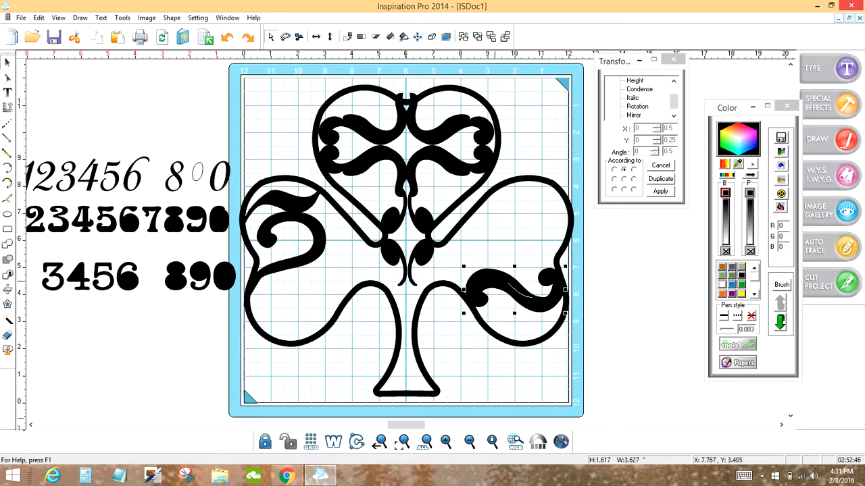
left_click_drag(513, 291, 303, 291)
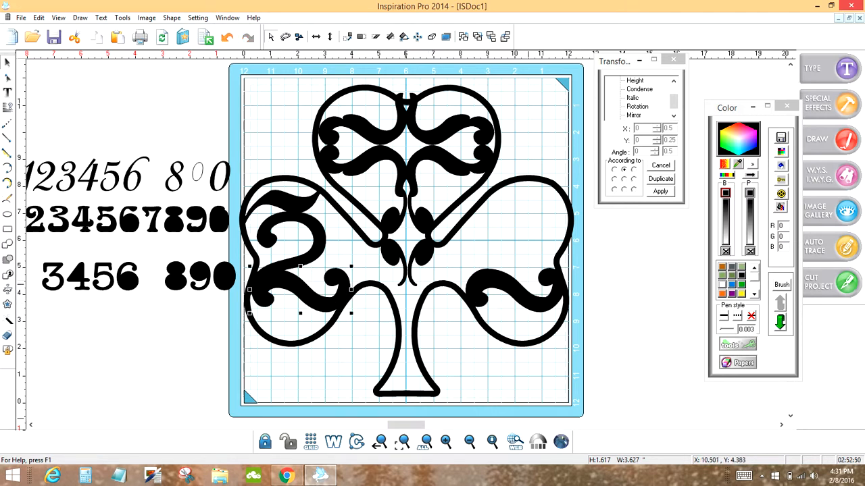
left_click(459, 264)
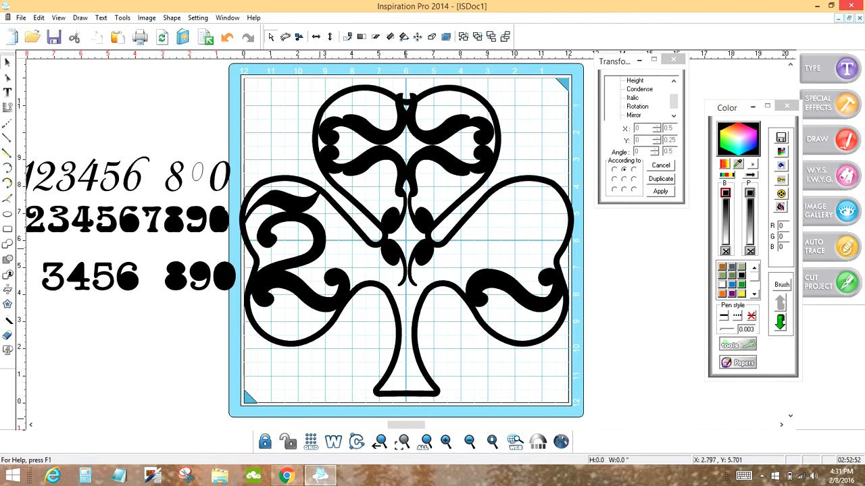
Flip the large 2 upside down at about 3.11 by 2.91 inches and place it between the two flourishes in the shamrock's left leaf.
left_click(319, 245)
left_click_drag(318, 245, 536, 240)
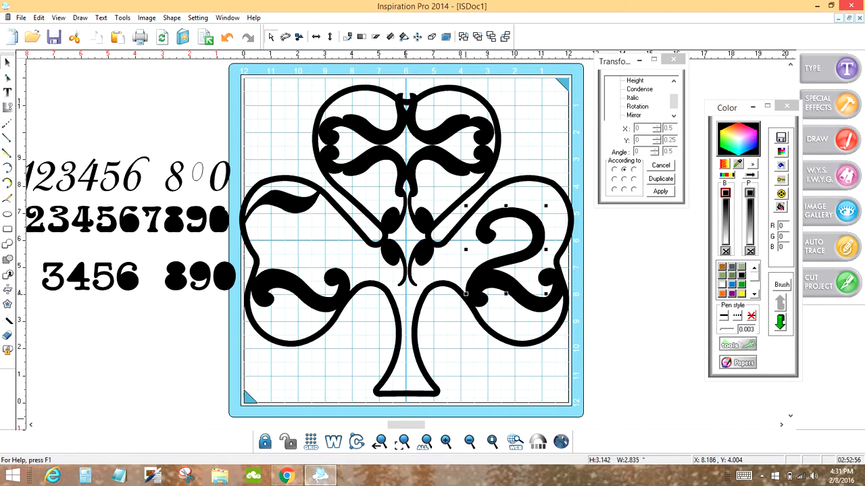
left_click_drag(509, 262, 512, 237)
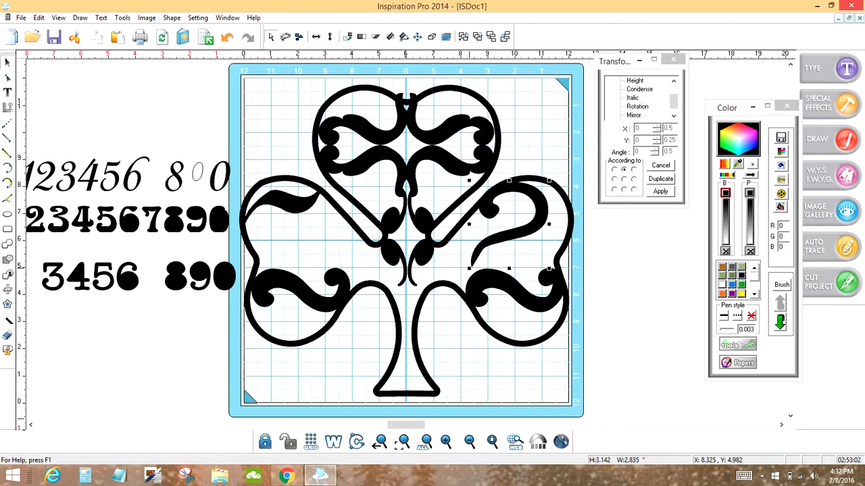
left_click_drag(469, 268, 474, 180)
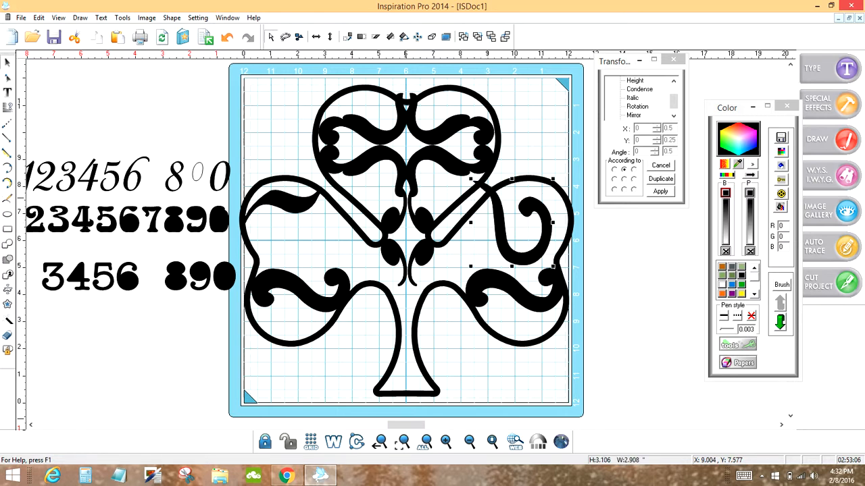
left_click_drag(502, 218, 497, 250)
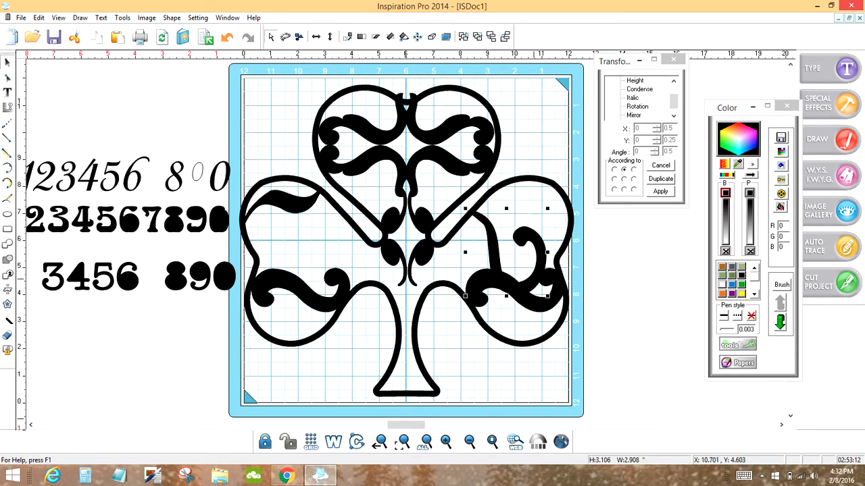
left_click_drag(492, 245, 272, 225)
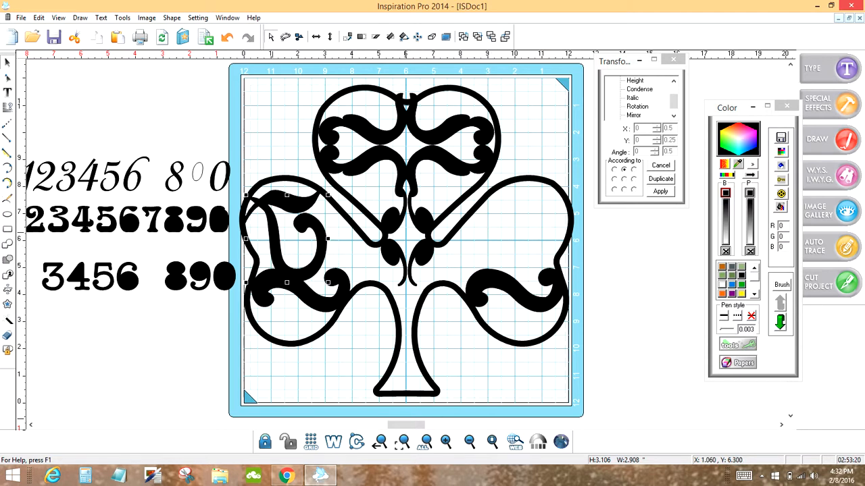
left_click(372, 351)
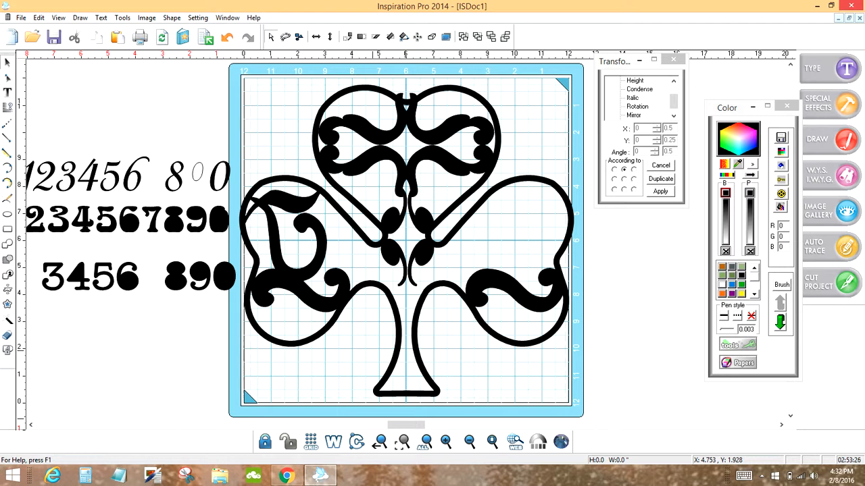
Enlarge both lower bud shapes at the shamrock's centre to about 2.5 inches high and 1.4 inches wide.
left_click(401, 257)
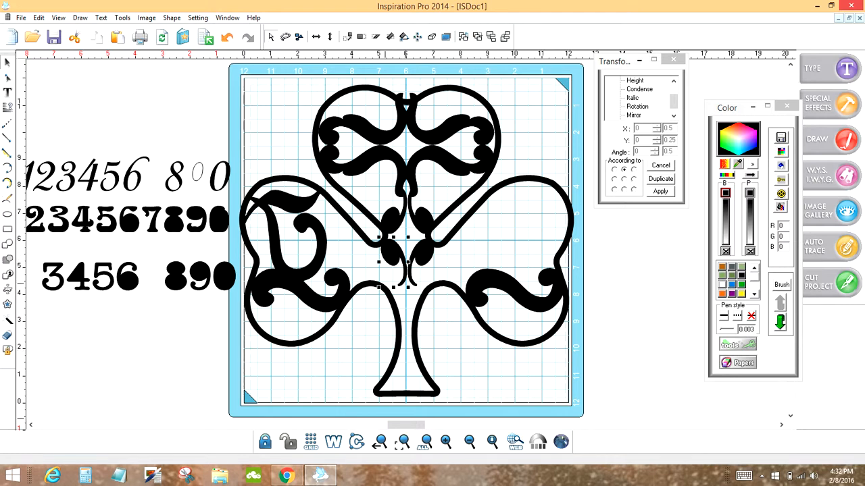
left_click_drag(378, 287, 367, 308)
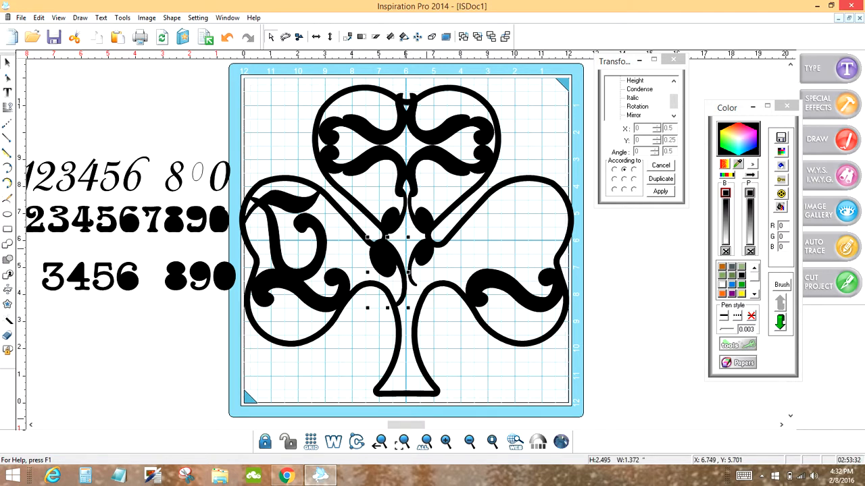
key("ctrl+z")
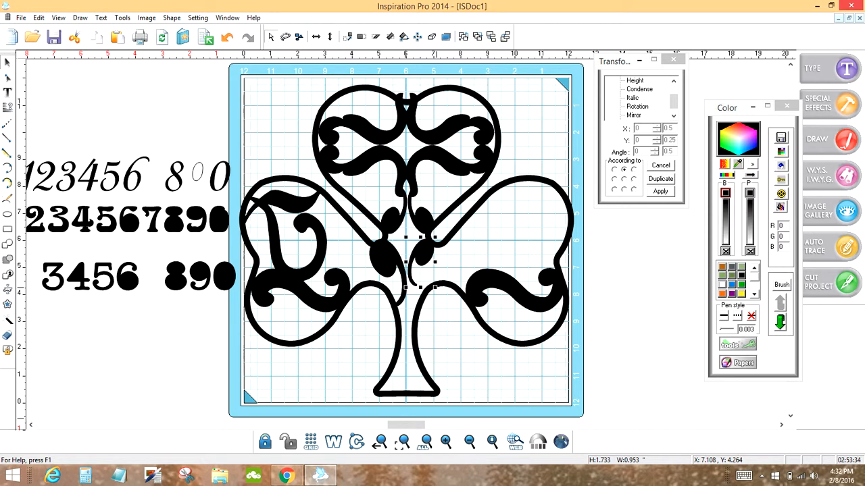
left_click_drag(435, 287, 447, 307)
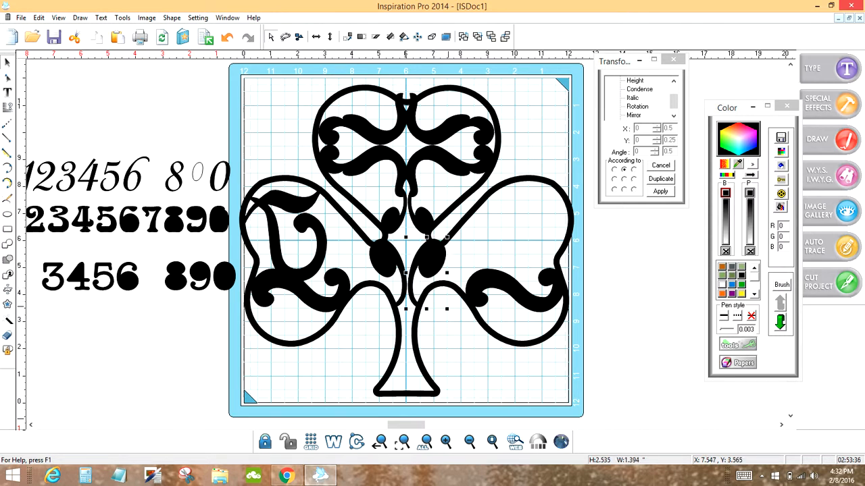
left_click(453, 319)
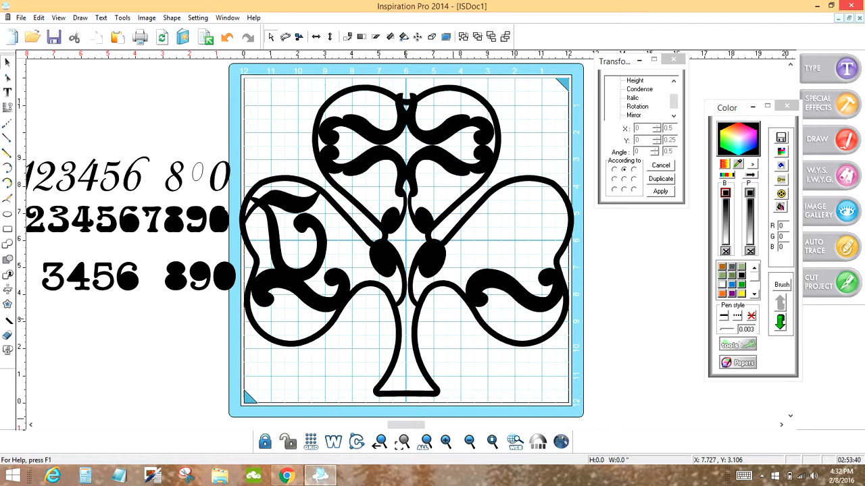
Insert the plain heart, image 10-B, from the image library's Shapes group and fill it with black.
left_click(830, 212)
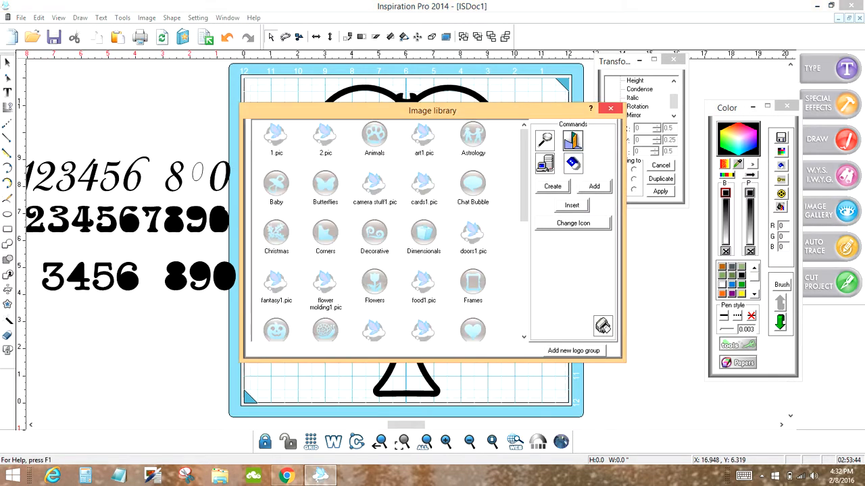
scroll(602, 326, "down", 5)
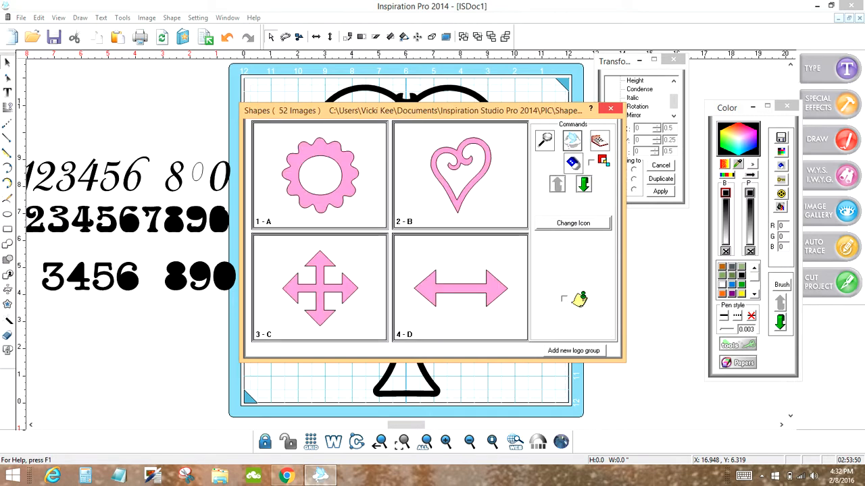
scroll(390, 232, "down", 1)
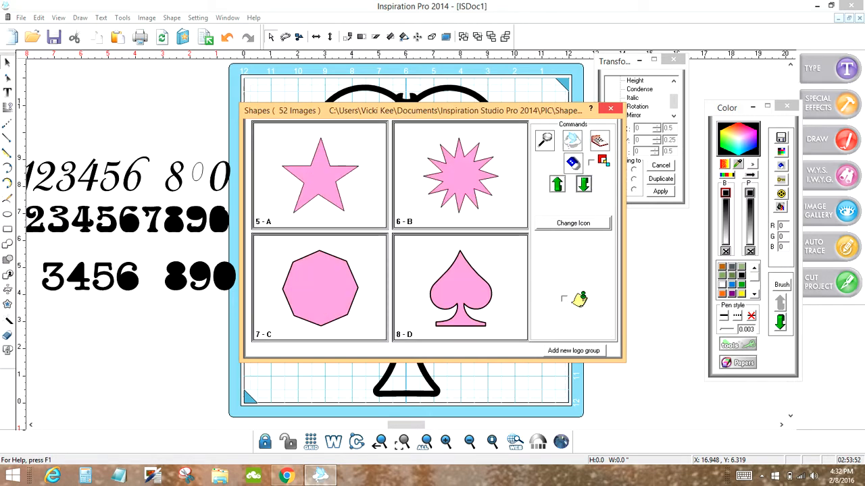
left_click(584, 184)
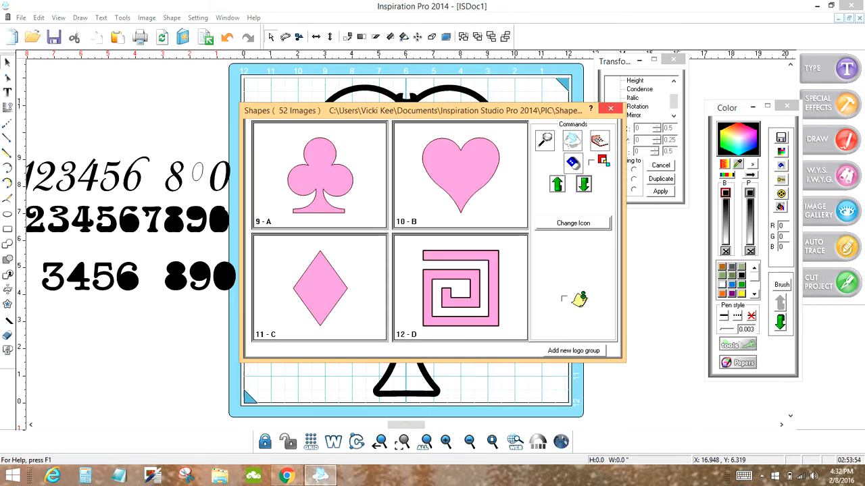
double_click(461, 176)
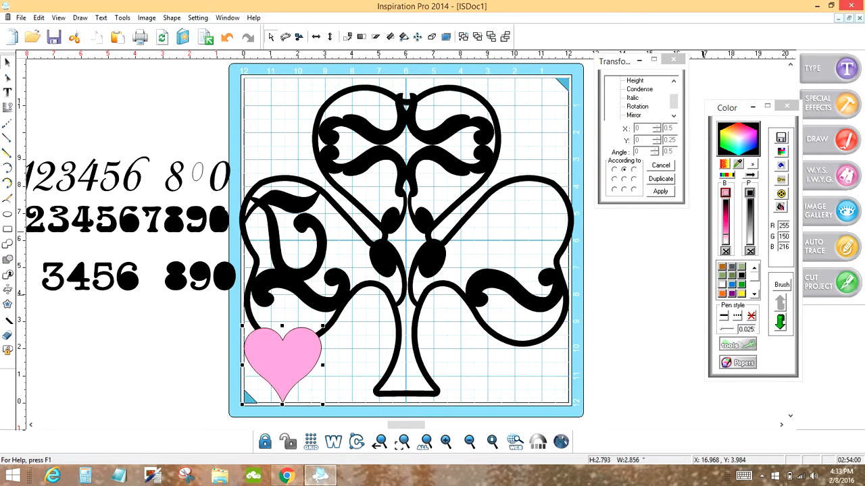
left_click(741, 275)
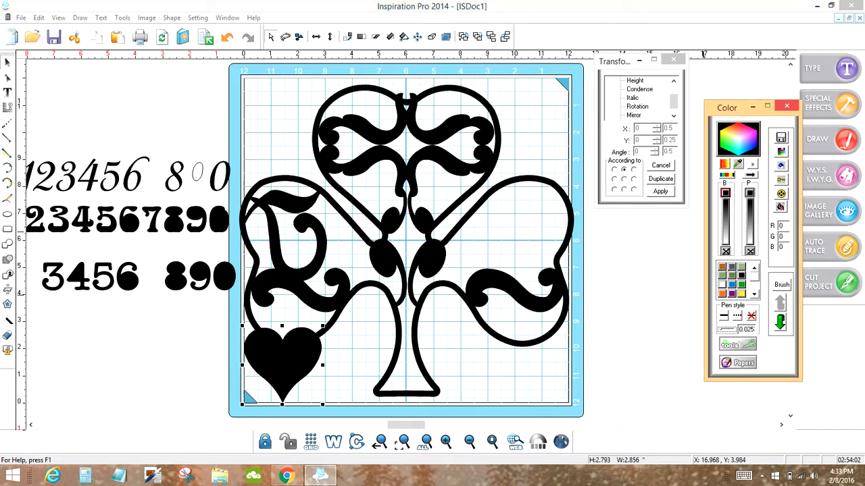
Place the heart above the wavy piece in the shamrock's right leaf, sized to about 3.03 by 3.10 inches.
left_click_drag(284, 358, 513, 233)
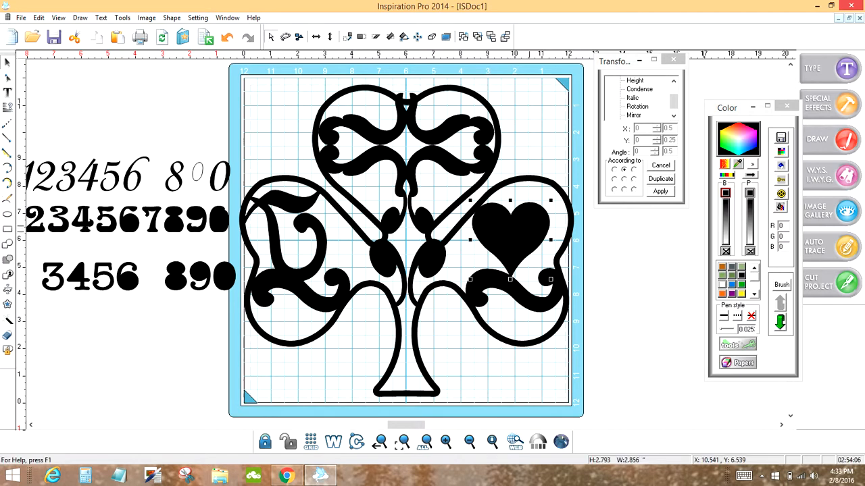
left_click_drag(551, 200, 567, 186)
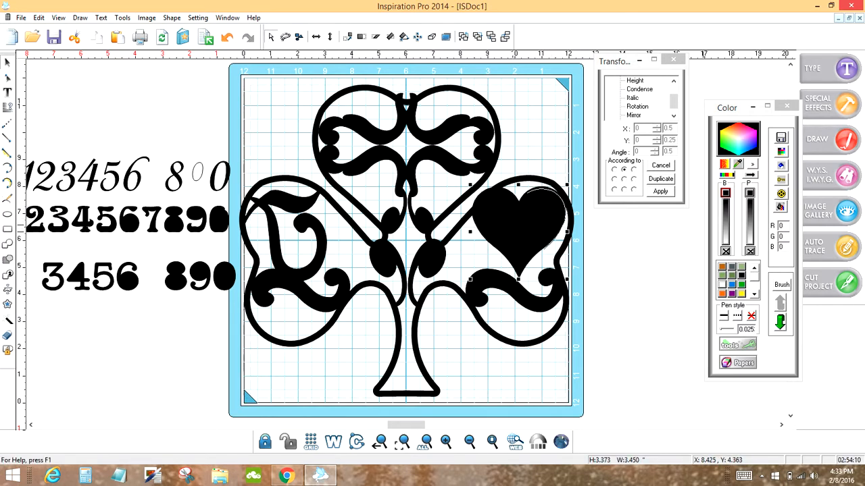
left_click_drag(469, 280, 471, 289)
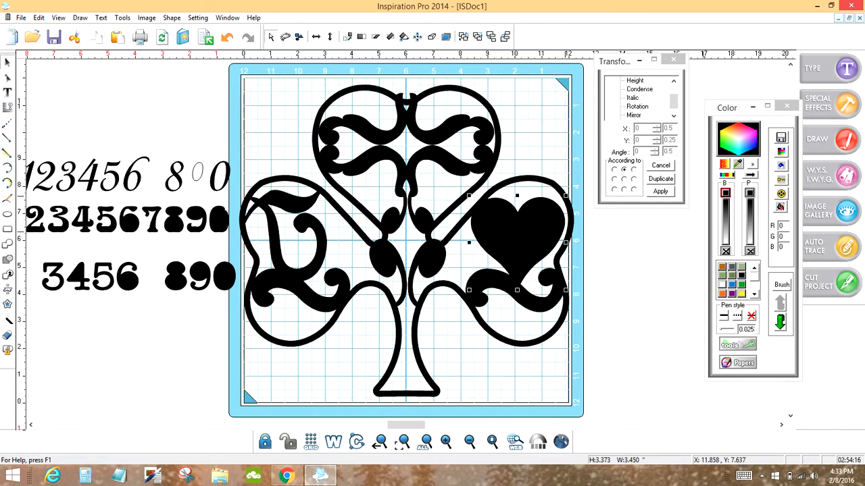
left_click_drag(566, 195, 523, 228)
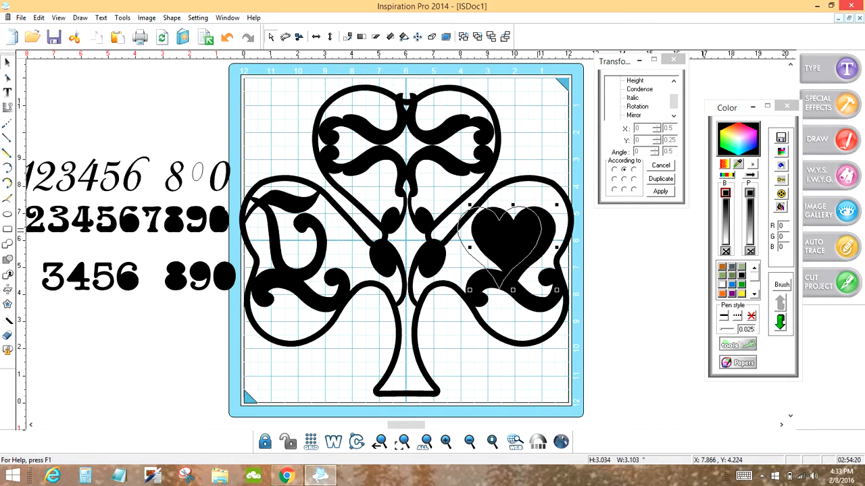
left_click_drag(523, 229, 506, 229)
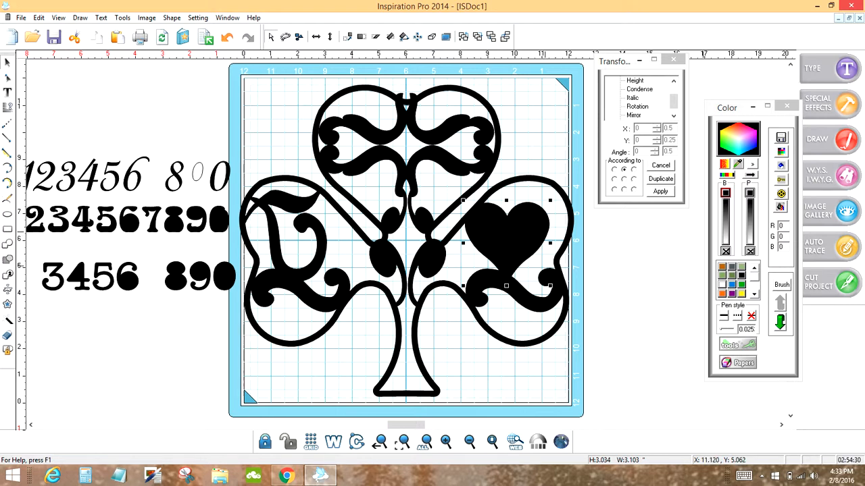
Duplicate the heart, shrink the copy to about 1.72 by 1.76 inches, and place it in the lower part of the left leaf.
left_click_drag(506, 228, 597, 251)
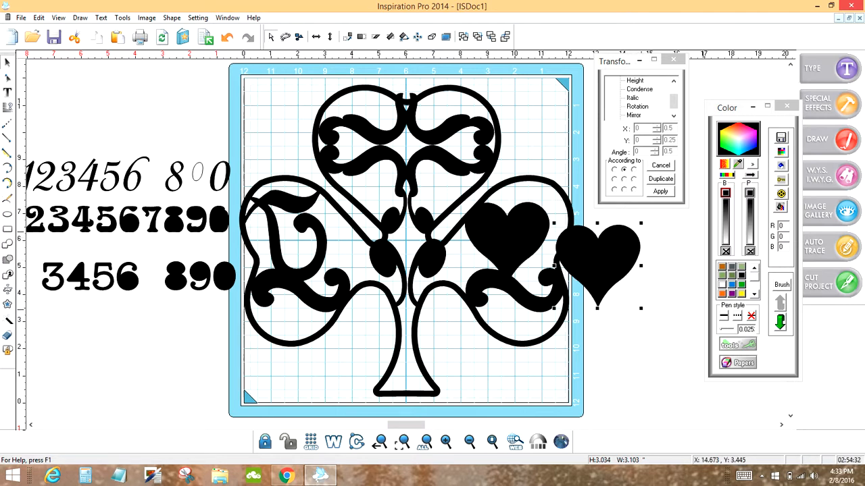
left_click_drag(640, 308, 610, 277)
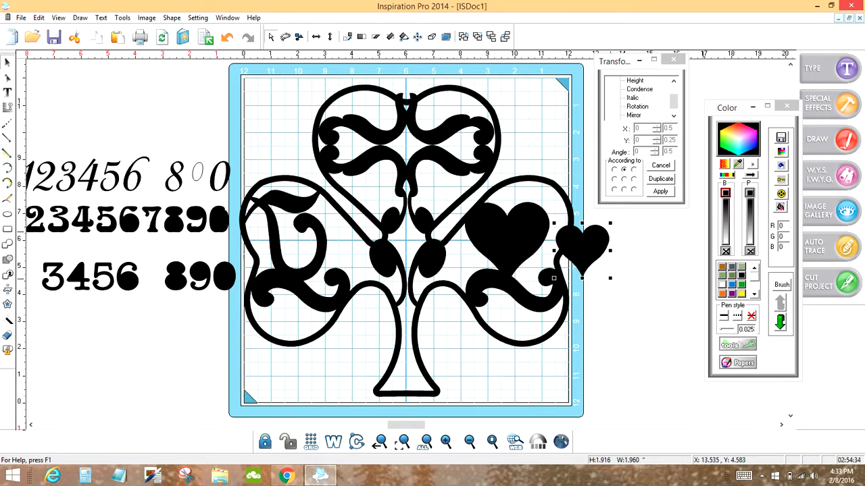
left_click_drag(585, 252, 304, 318)
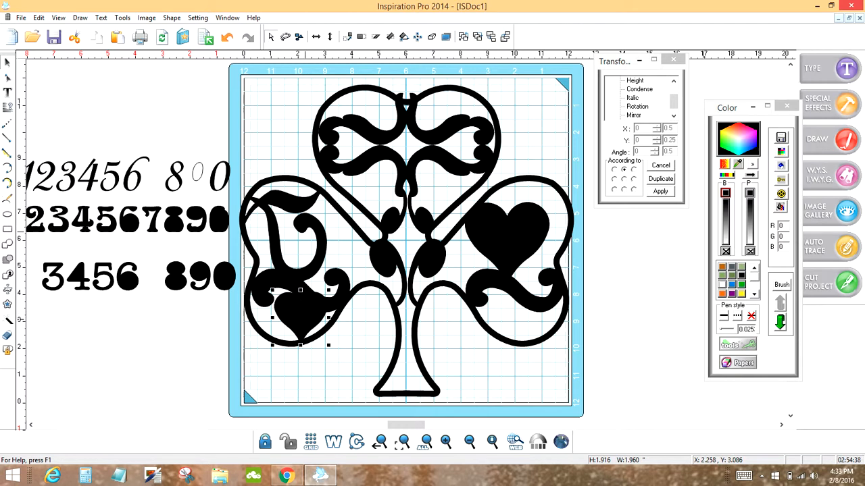
left_click_drag(328, 290, 264, 345)
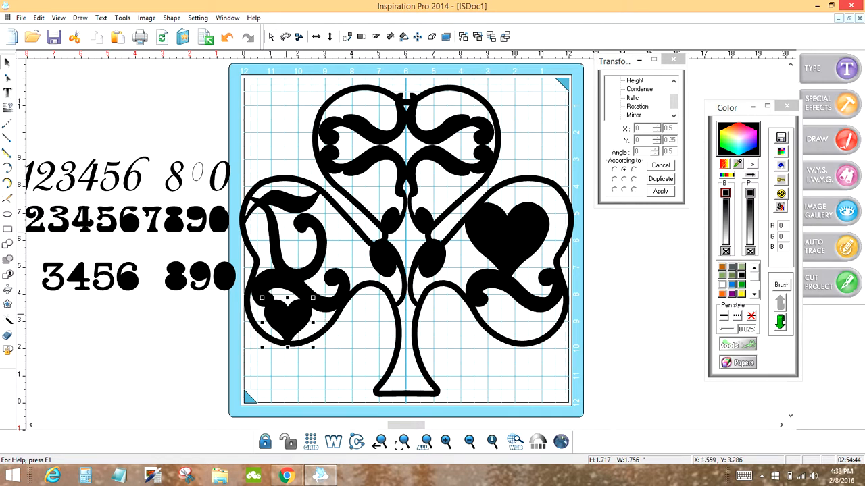
left_click(370, 361)
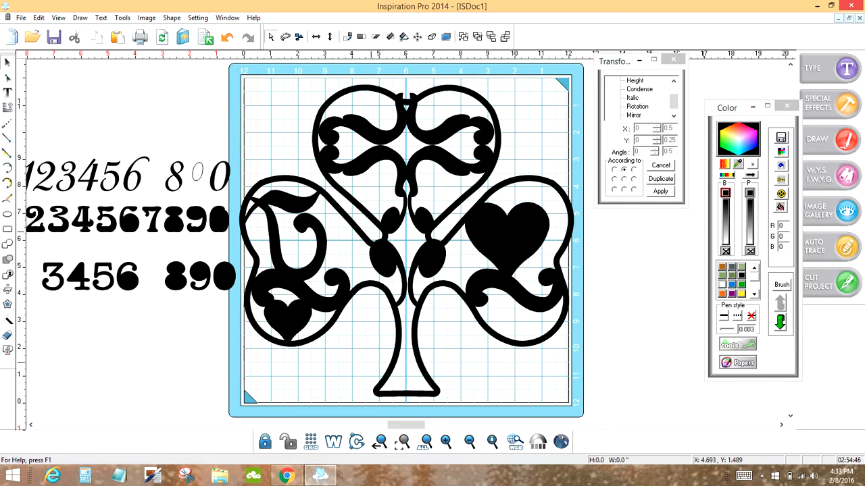
Place a duplicate of the small heart in the top leaf's lower right side and a mirrored duplicate in its lower left side.
left_click(283, 320)
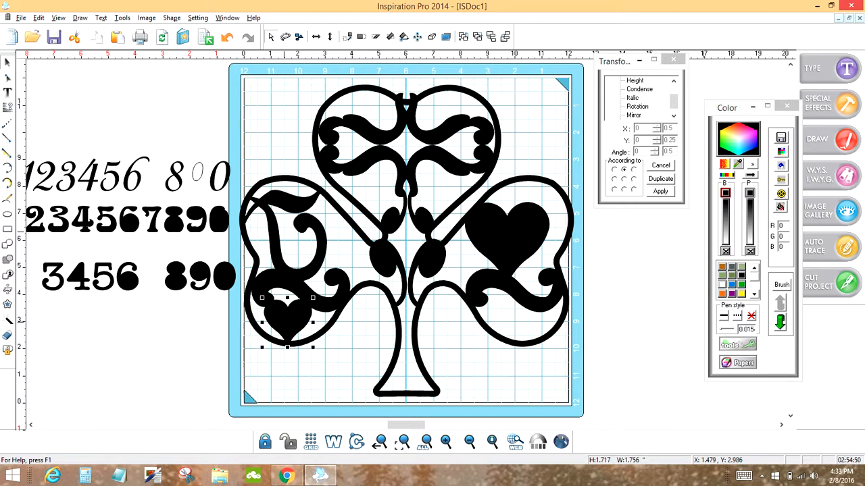
left_click_drag(283, 320, 414, 215)
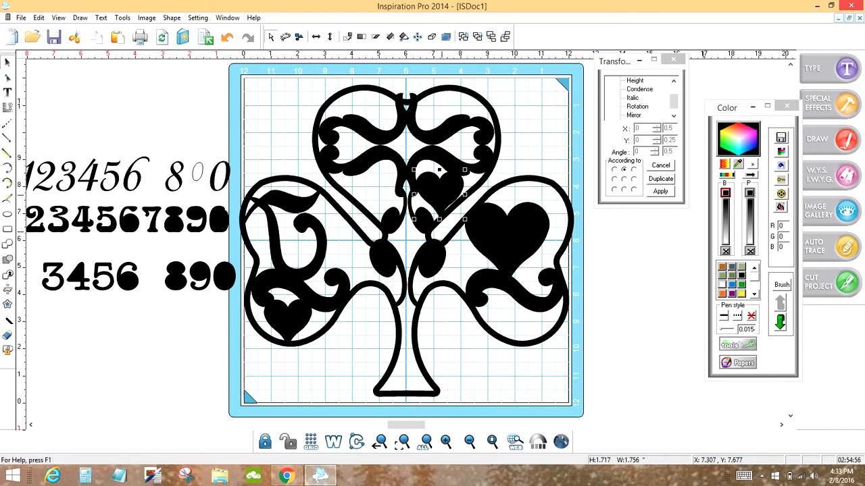
left_click(633, 115)
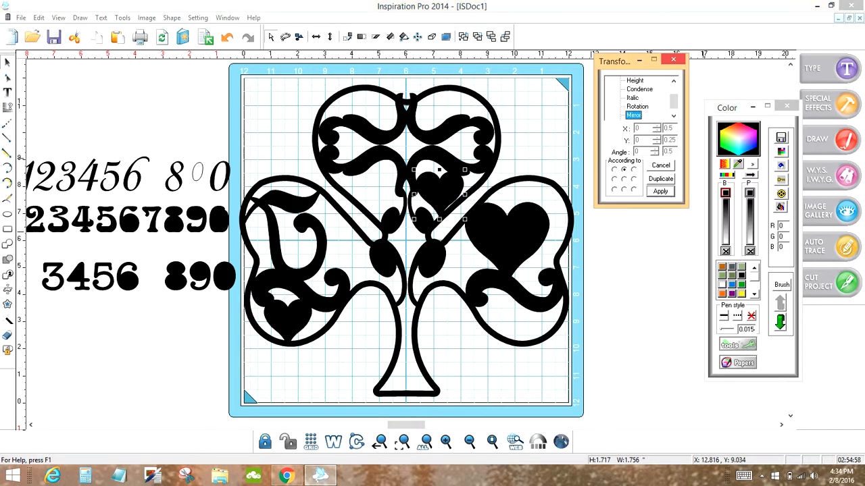
left_click(614, 179)
left_click(661, 179)
left_click(660, 191)
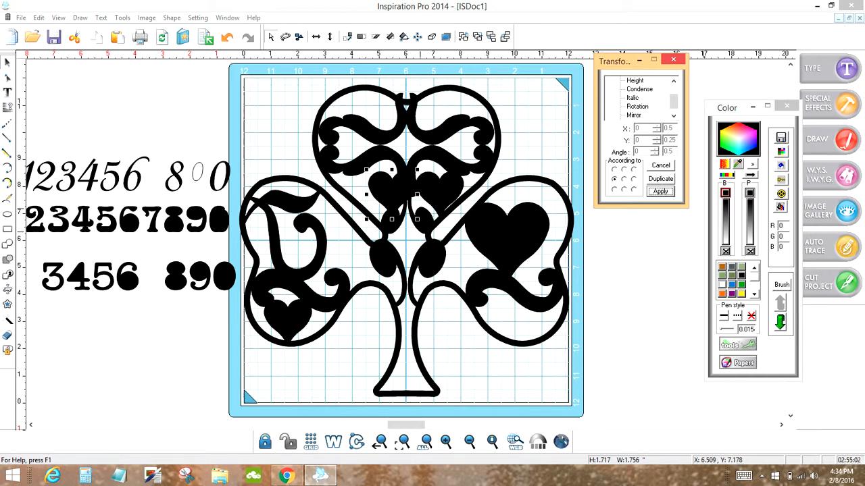
left_click(383, 185)
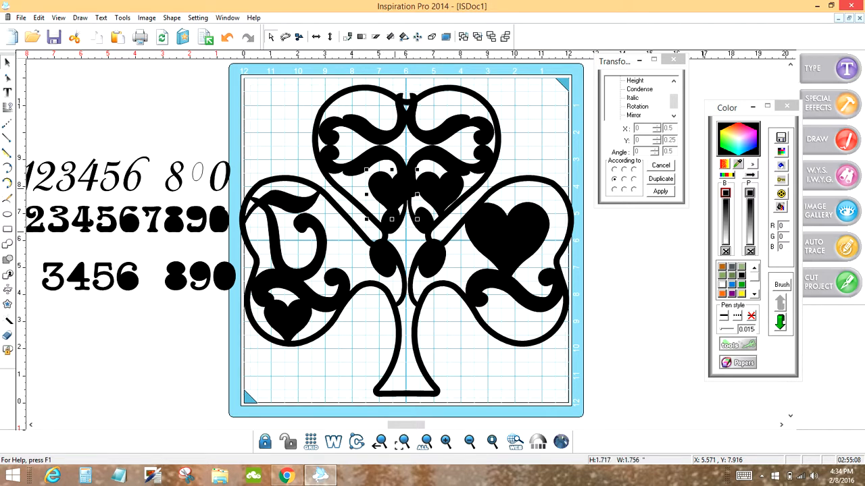
left_click_drag(395, 185, 350, 217)
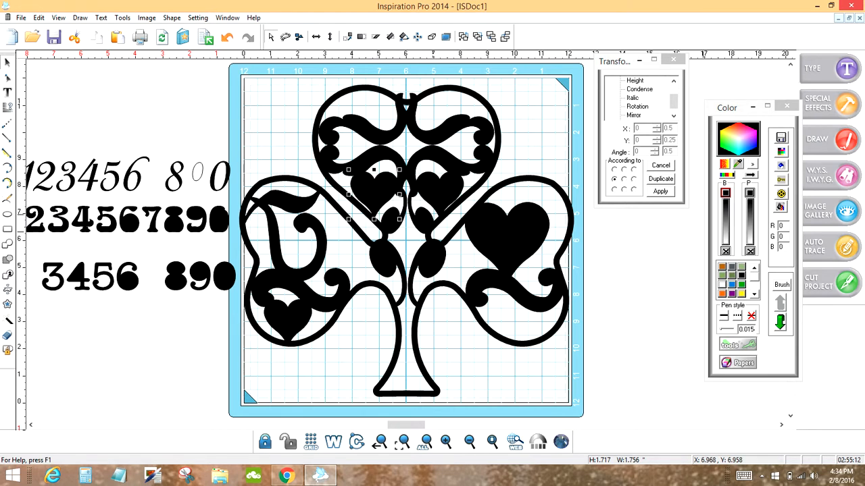
left_click(572, 330)
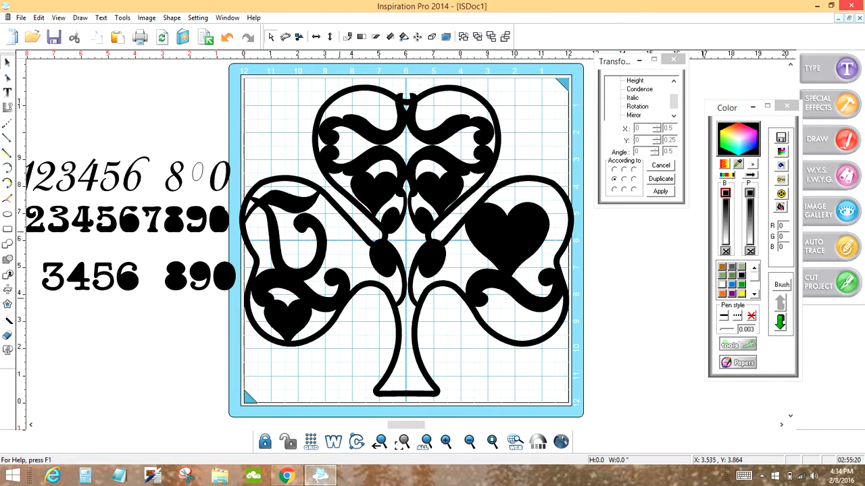
Move the script 3 into the base of the shamrock's stem, sized to about 1.76 by 1.12 inches and mirrored horizontally.
left_click_drag(73, 189, 331, 262)
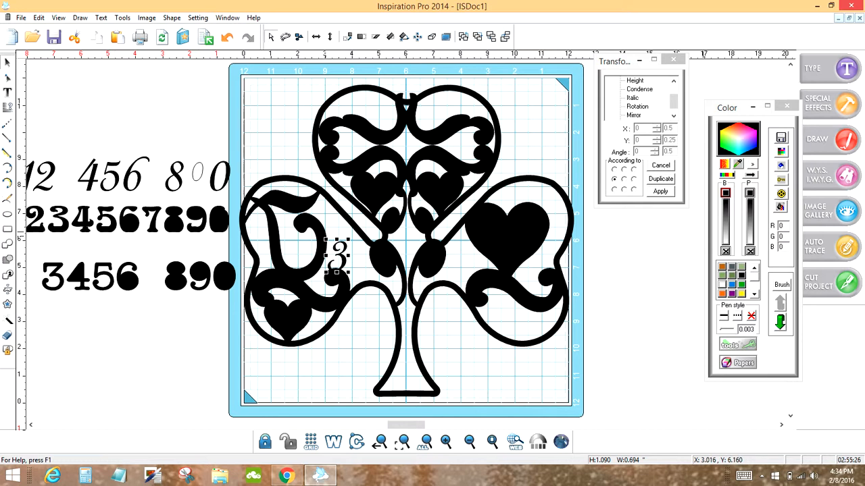
left_click_drag(349, 240, 365, 216)
left_click_drag(328, 268, 320, 269)
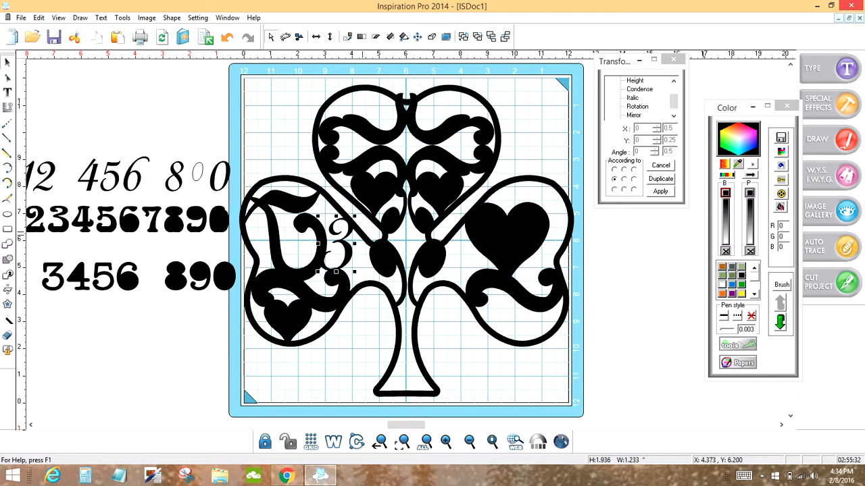
left_click_drag(334, 237, 416, 349)
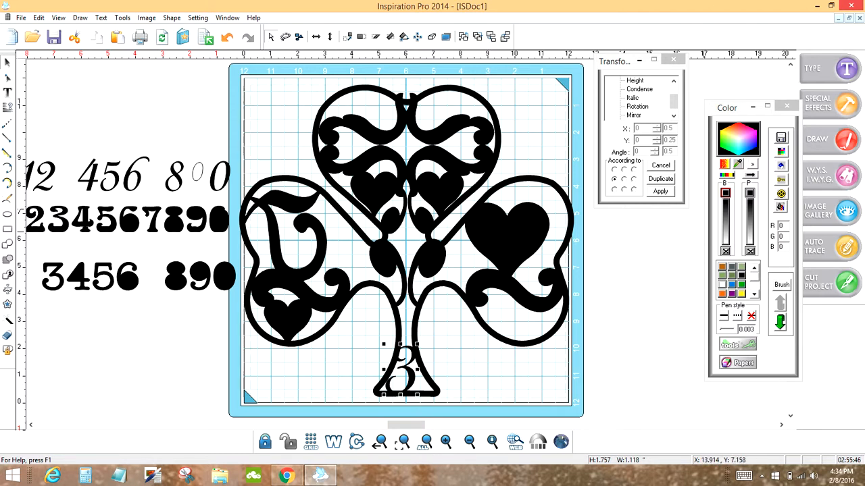
left_click(661, 191)
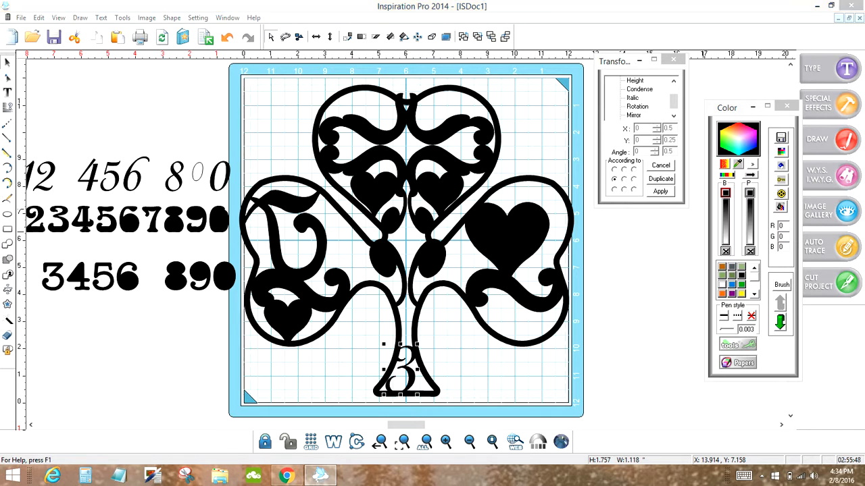
left_click_drag(396, 374, 407, 354)
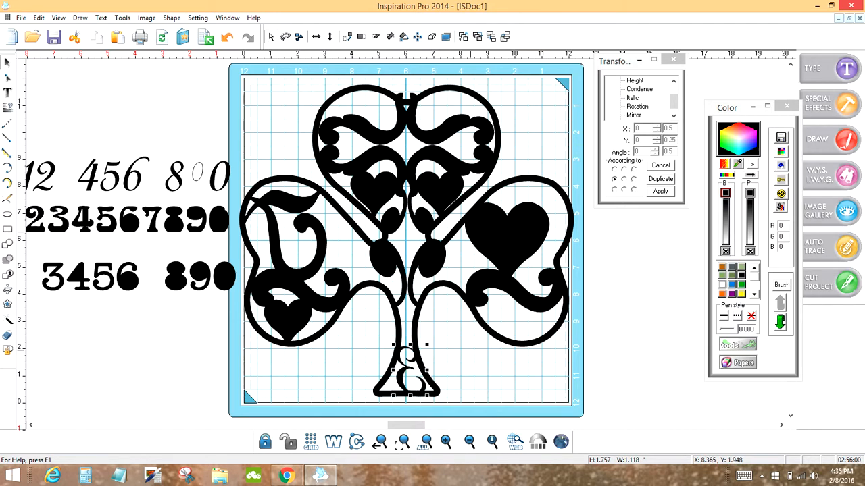
left_click(469, 349)
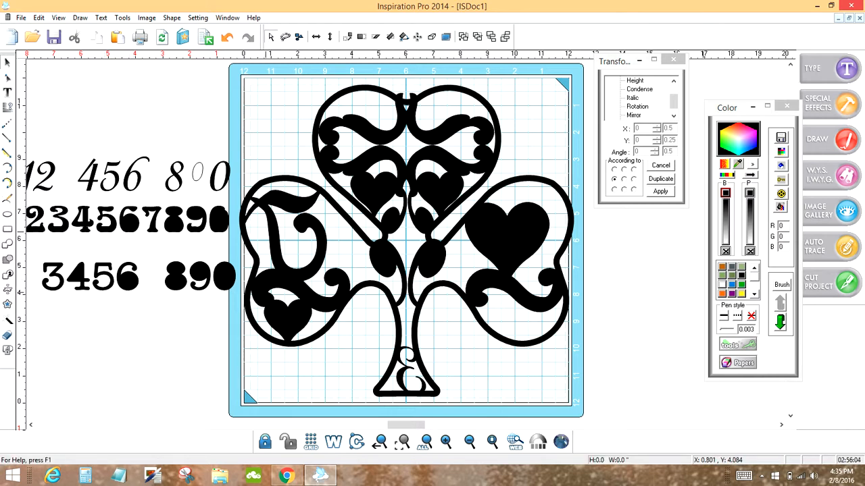
Duplicate the left leaf's lower heart, shrink the copy to about 0.86 by 0.88 inches, and place it at the top of the stem.
left_click(279, 308)
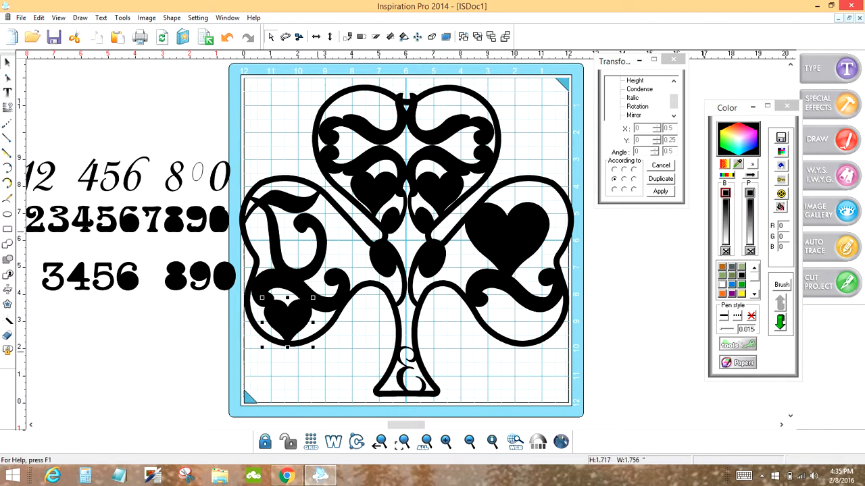
left_click_drag(295, 321, 421, 325)
left_click(436, 338)
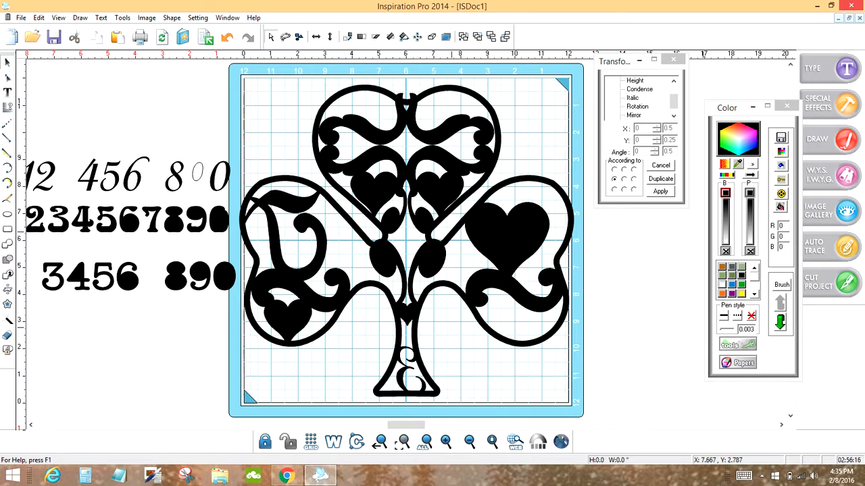
Duplicate the stem's tiny heart twice, placing one copy in the top leaf's upper right side and one in its upper left side.
left_click(408, 312)
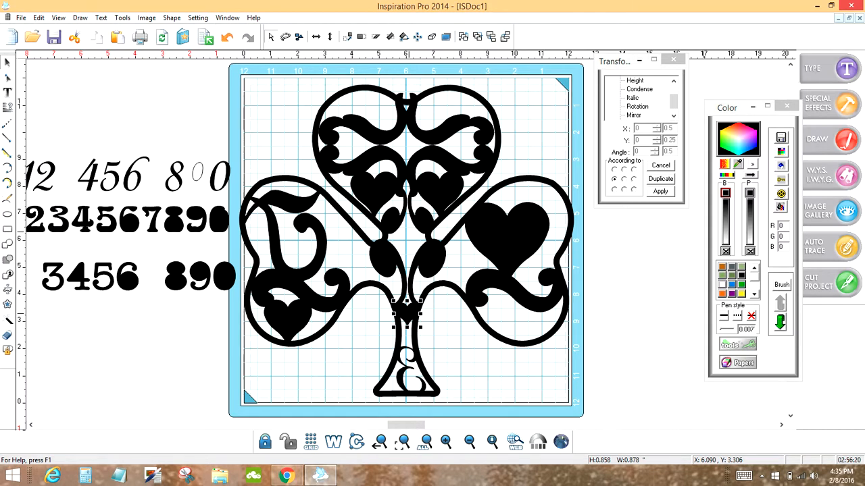
left_click_drag(408, 312, 465, 105)
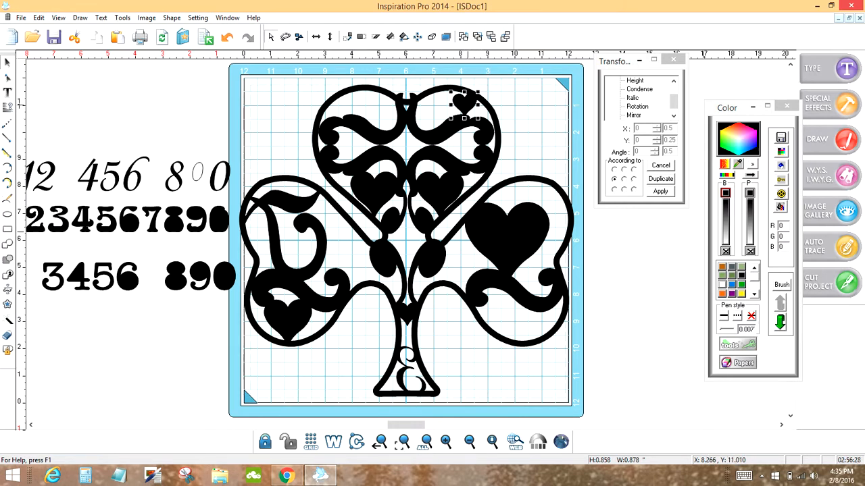
left_click_drag(467, 104, 337, 114)
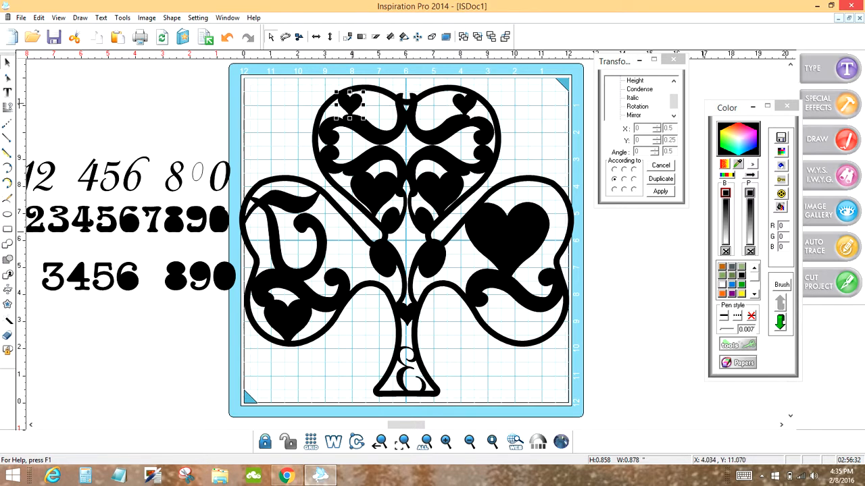
left_click(558, 118)
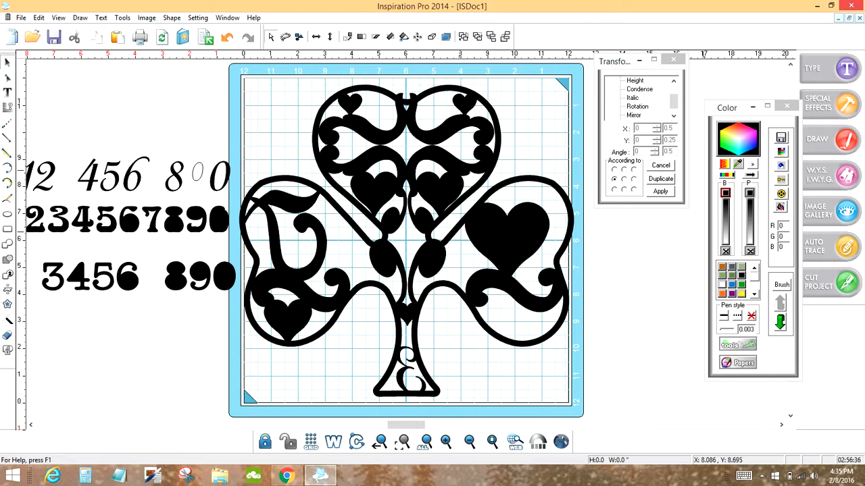
Move the top leaf's two teardrop flourishes to the open area beside the stem and its right-hand heart outside, above the right leaf.
left_click(416, 222)
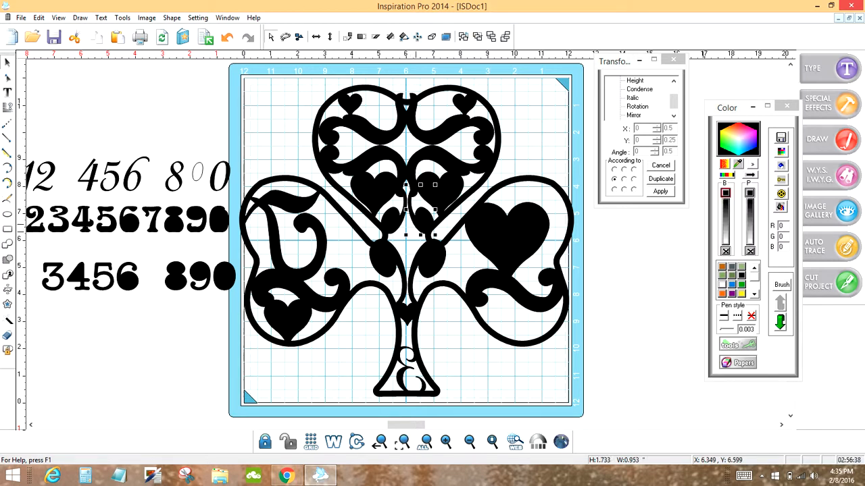
left_click_drag(415, 223, 457, 346)
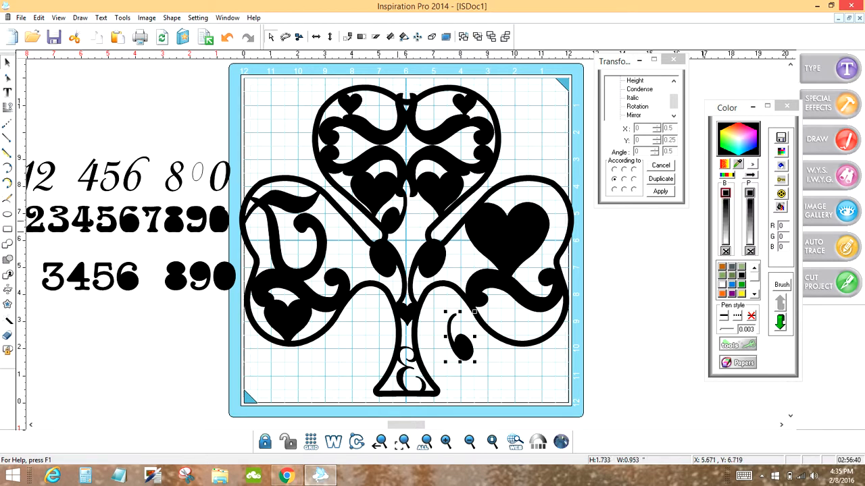
left_click(397, 221)
left_click_drag(404, 211, 465, 343)
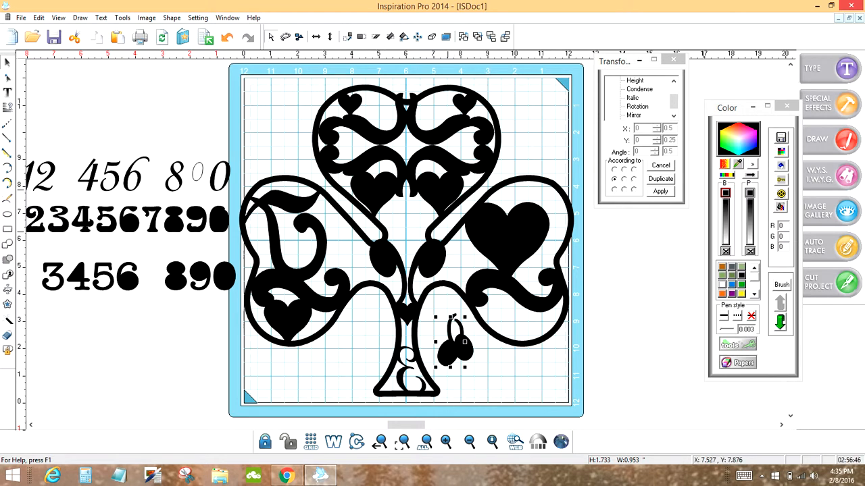
left_click(436, 186)
left_click_drag(489, 144, 528, 138)
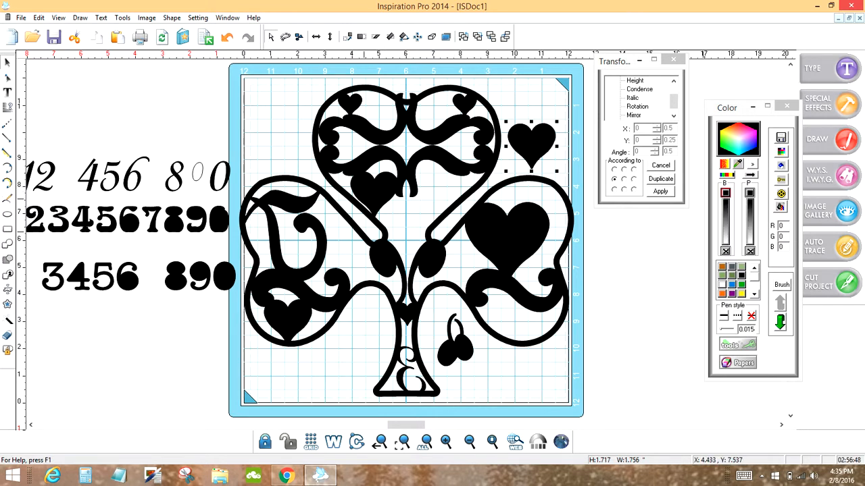
Centre the top leaf's remaining heart at the point where the leaves meet, enlarged to about 2.68 by 2.74 inches.
left_click(369, 198)
left_click_drag(371, 189, 460, 184)
left_click_drag(410, 204, 397, 203)
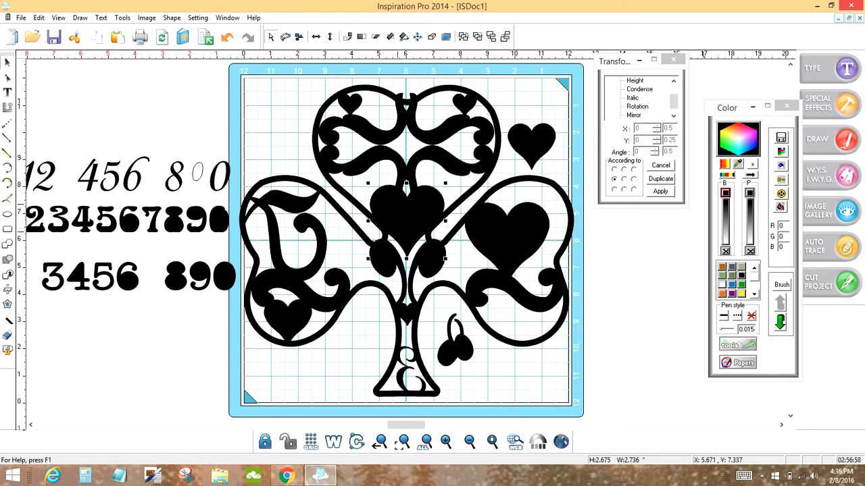
left_click(490, 367)
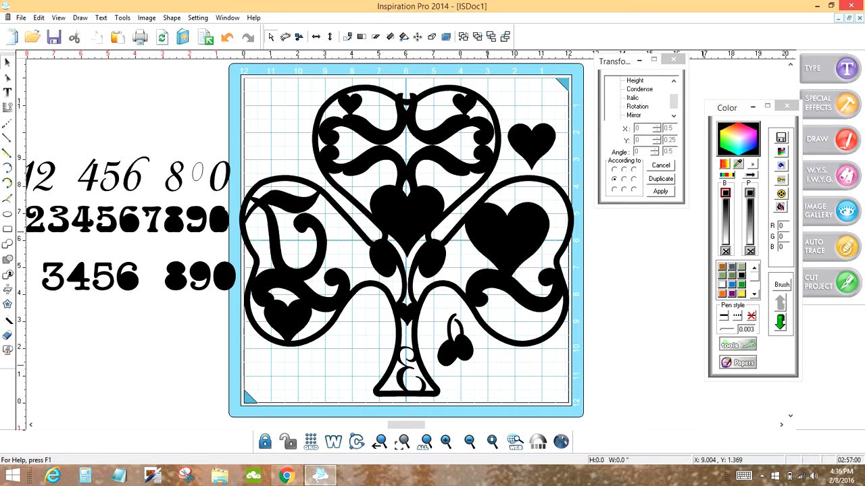
Move one teardrop flourish from beside the stem into the right leaf's lower part, below the wavy piece.
left_click(463, 348)
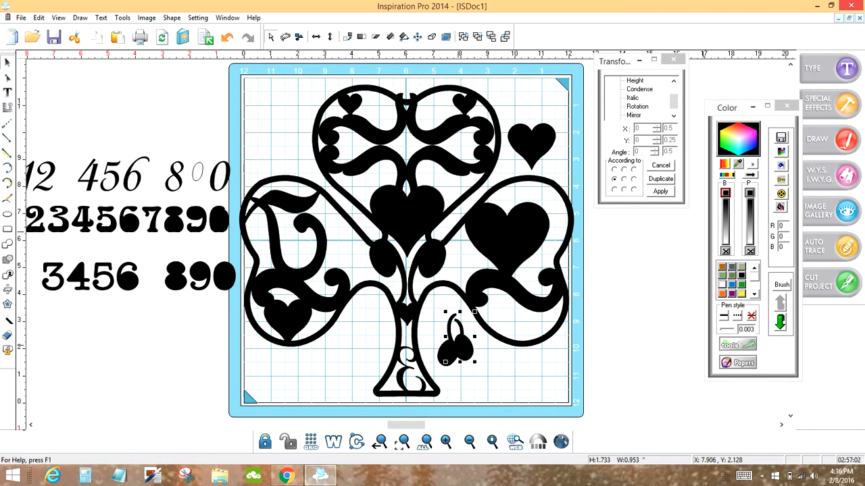
left_click_drag(460, 342, 523, 326)
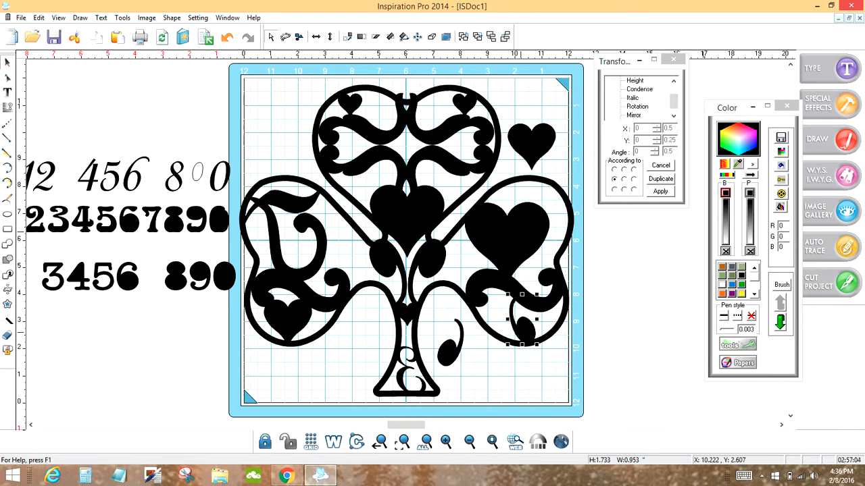
key("ctrl+z")
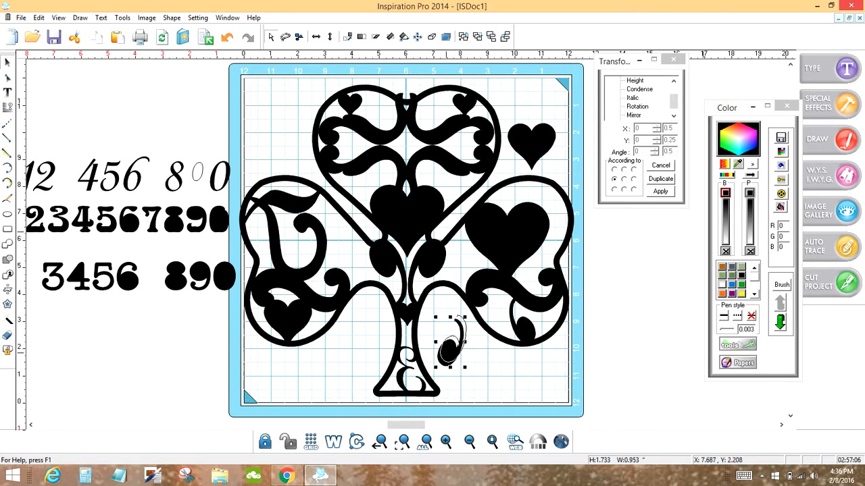
Place the other teardrop flourish, mirrored and tilted, in the right leaf's upper right corner above the large heart.
left_click_drag(534, 270, 538, 238)
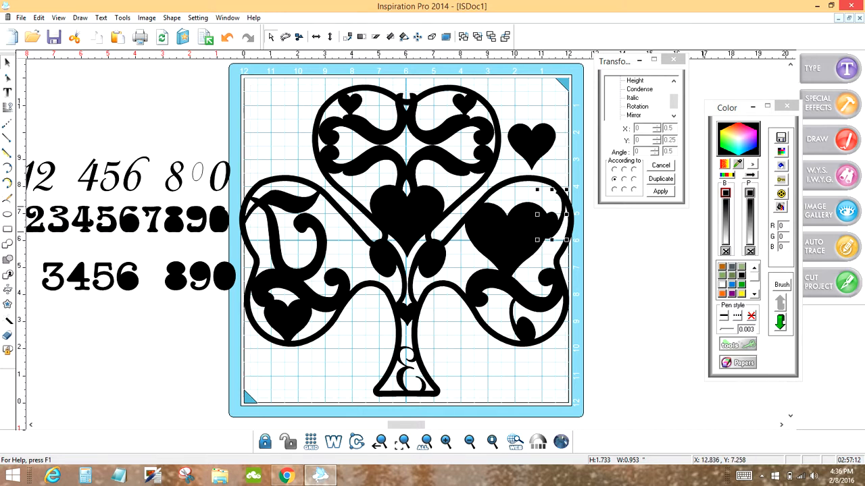
left_click(660, 191)
left_click_drag(556, 223, 556, 217)
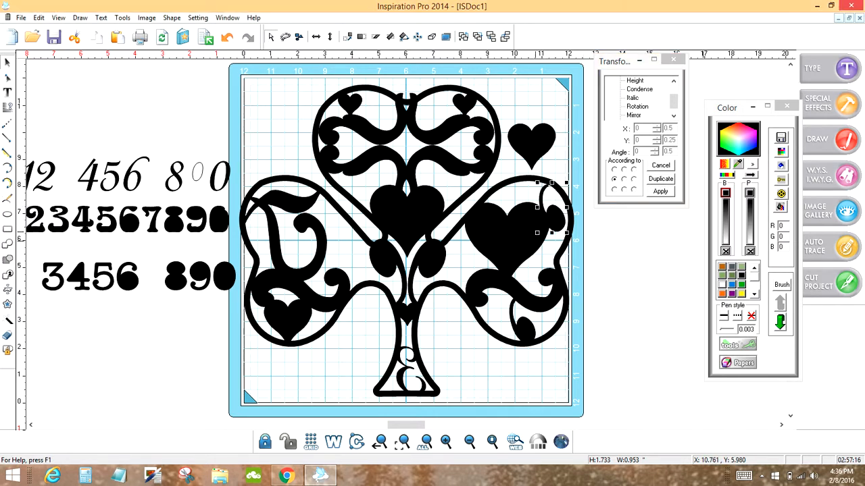
left_click_drag(537, 232, 553, 208)
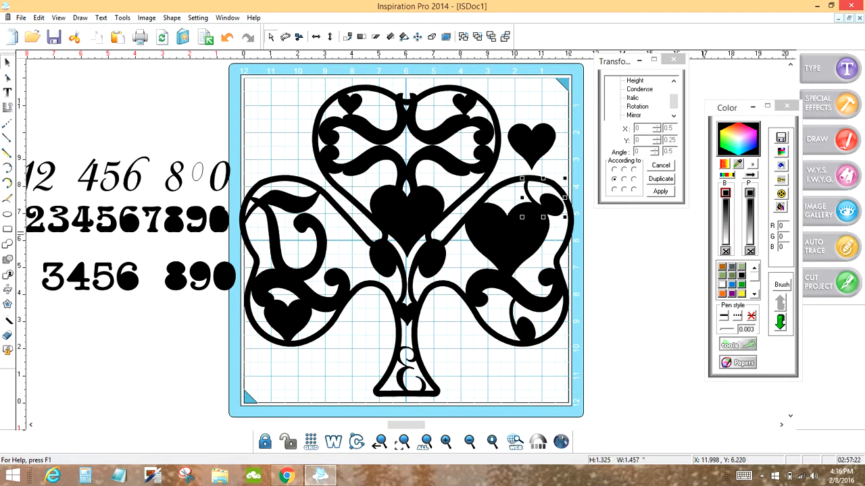
left_click(597, 363)
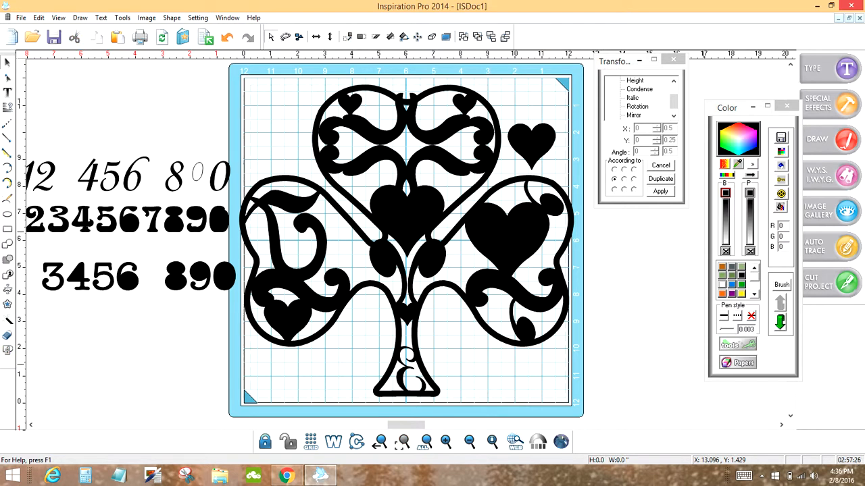
Move the spare heart above the right leaf into the left leaf, between the curled flourish and the leaf's right edge.
left_click(538, 139)
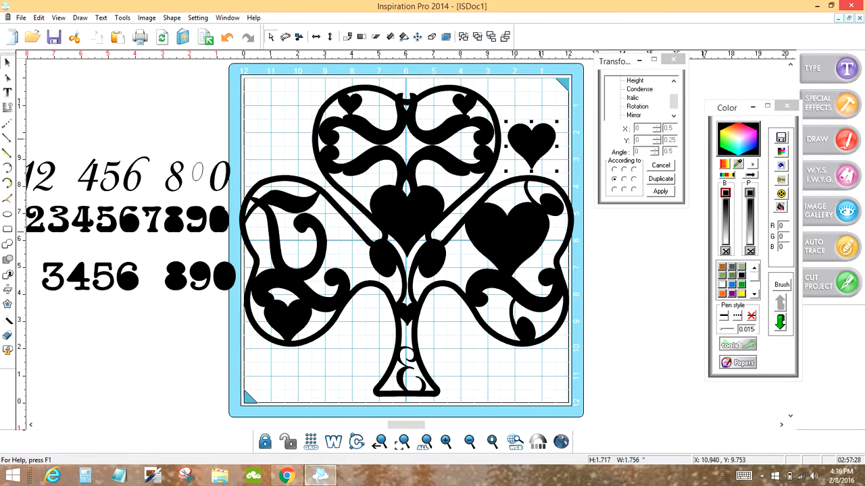
left_click_drag(539, 138, 348, 245)
left_click(496, 357)
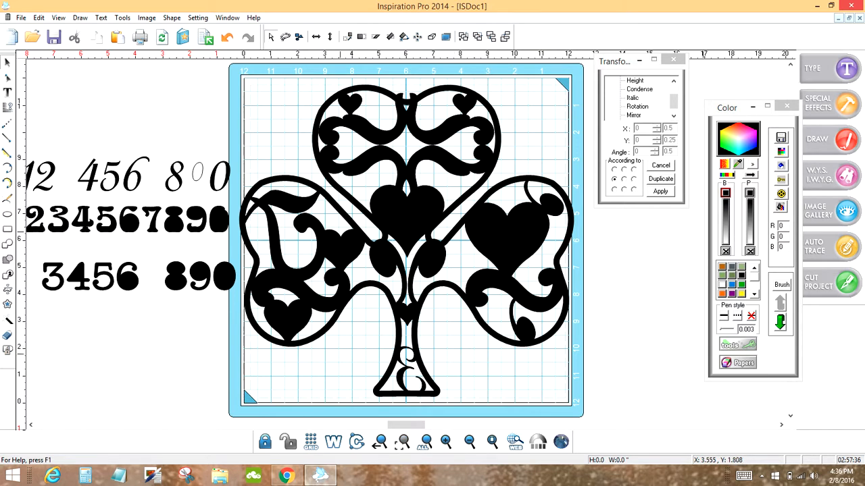
left_click(7, 229)
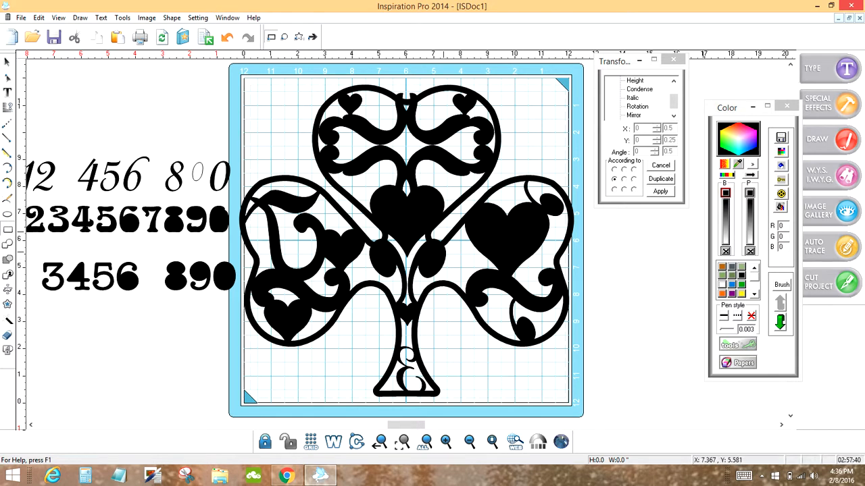
left_click_drag(443, 250, 411, 279)
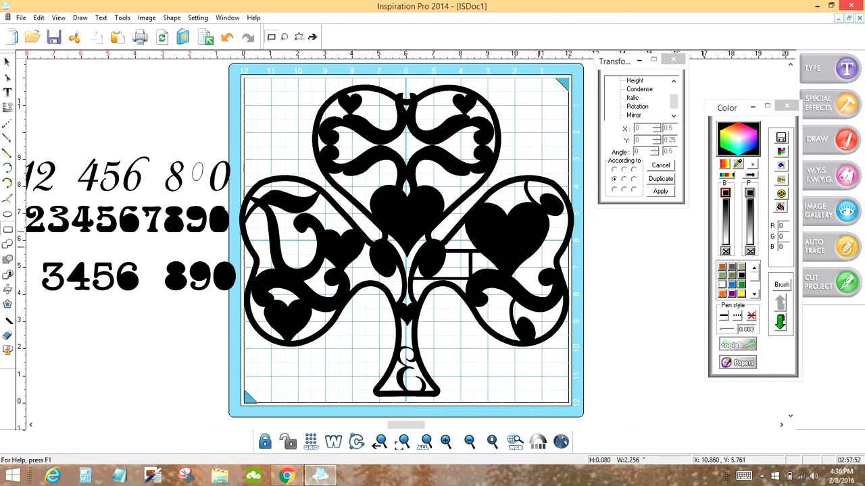
left_click_drag(532, 254, 533, 296)
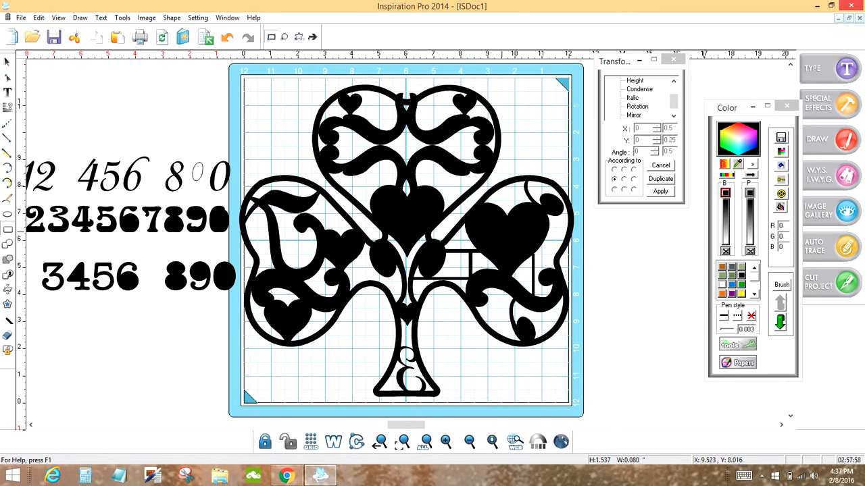
left_click_drag(501, 185, 504, 213)
left_click(227, 38)
left_click(227, 38)
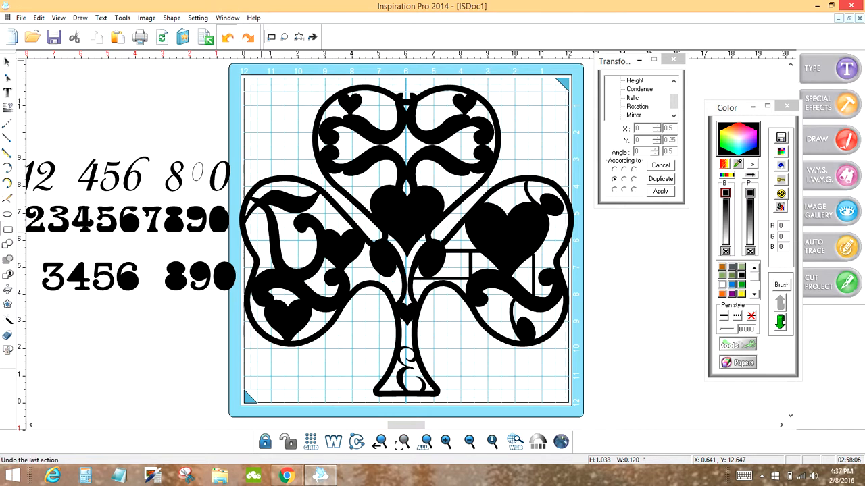
left_click(227, 38)
left_click(227, 38)
left_click(227, 38)
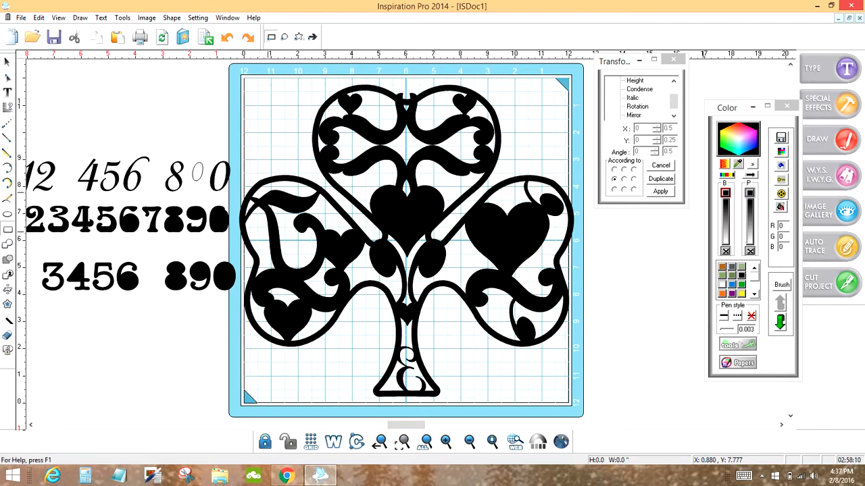
Delete all the leftover number sets lying outside the cutting mat.
left_click(6, 62)
left_click_drag(149, 355, 36, 339)
left_click(7, 335)
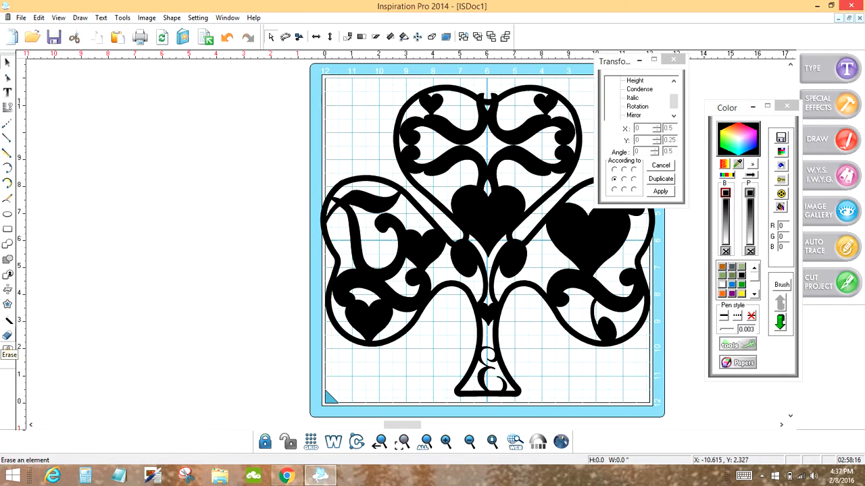
left_click(493, 441)
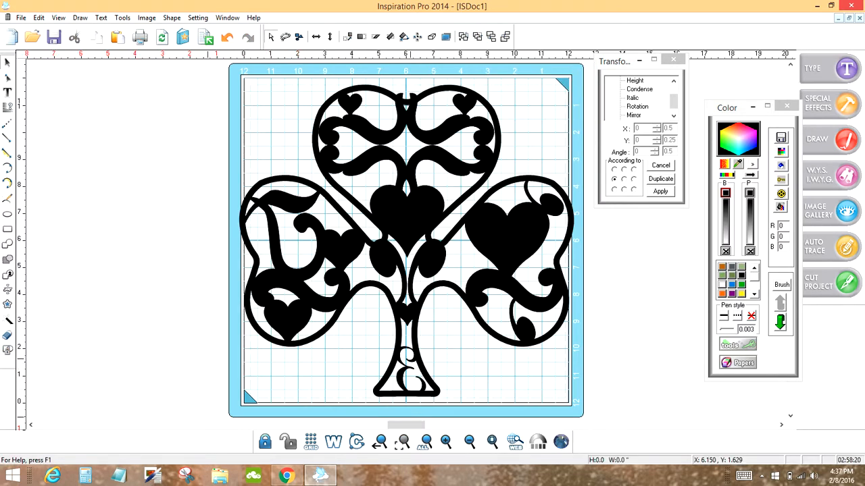
left_click(410, 360)
scroll(410, 360, "right", 1)
left_click(419, 416)
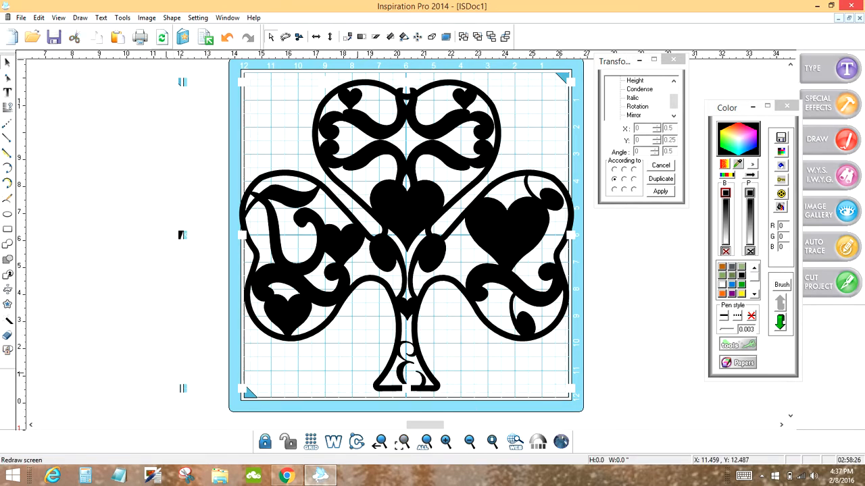
left_click(161, 37)
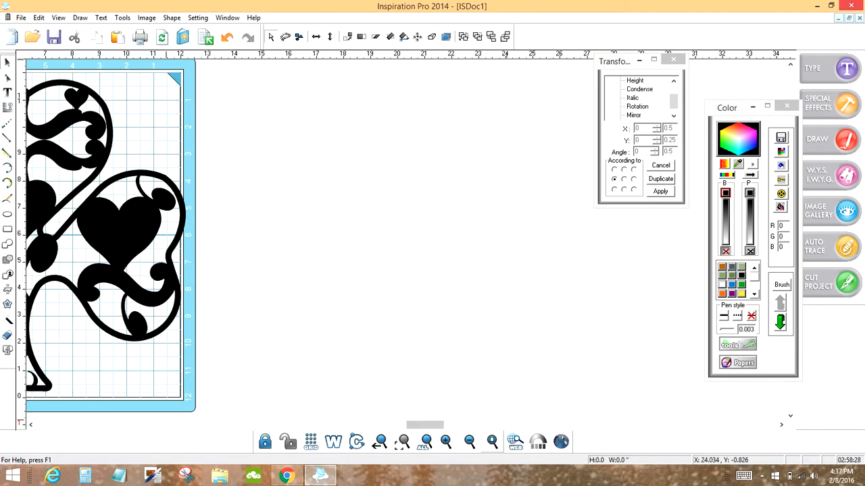
left_click(492, 441)
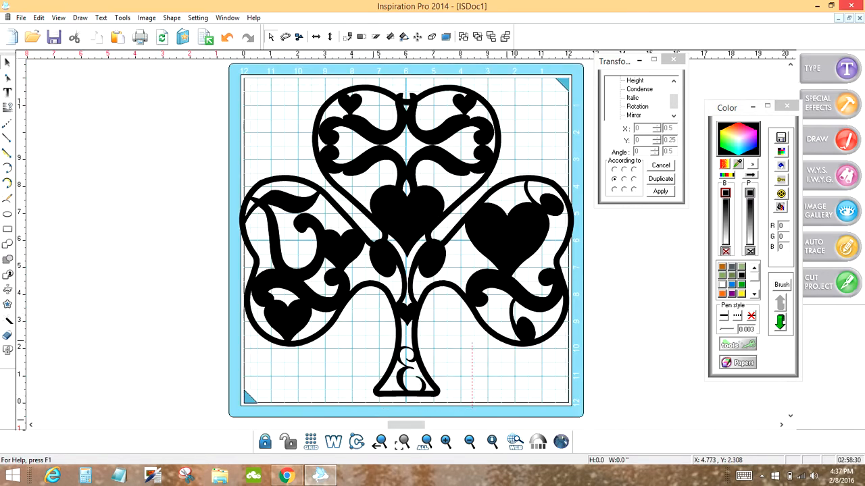
Thicken the upper curl and middle stroke of the 3-shaped flourish in the stem by reshaping their inner edges with arcs.
left_click(403, 368)
left_click(404, 441)
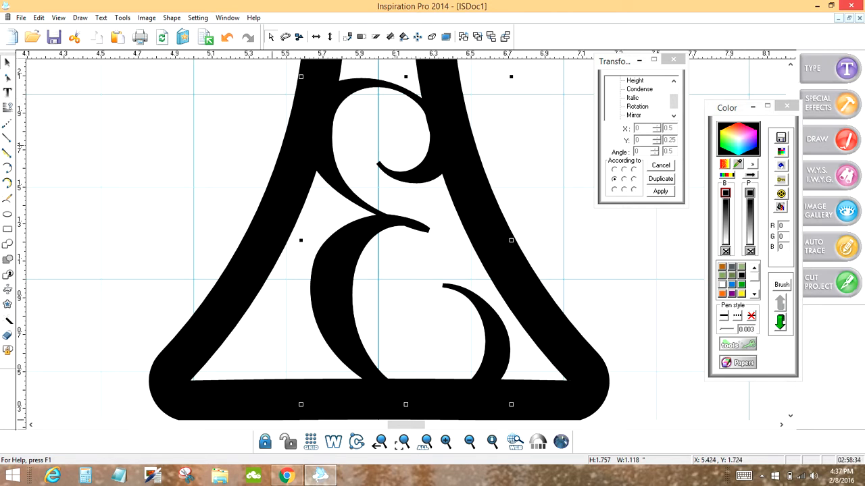
left_click(7, 184)
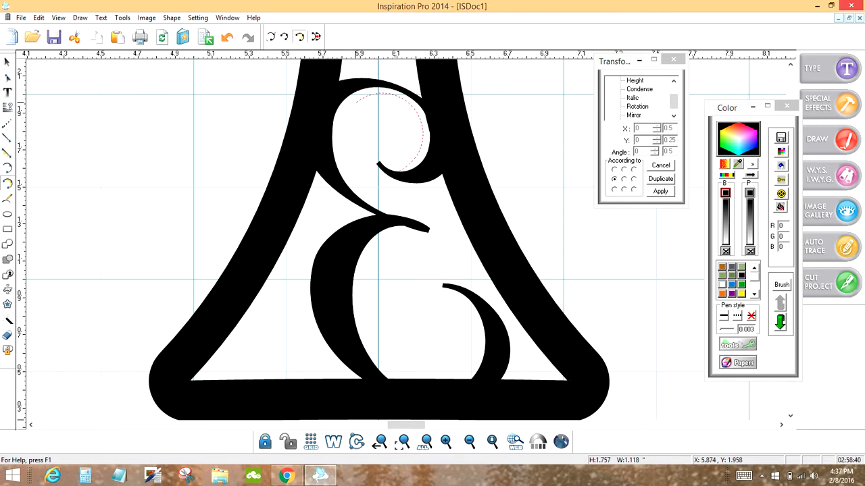
left_click(333, 113)
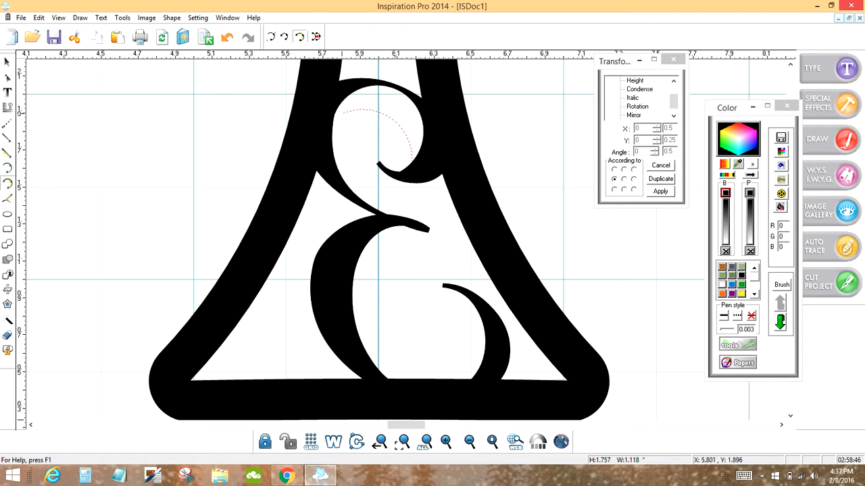
left_click(335, 115)
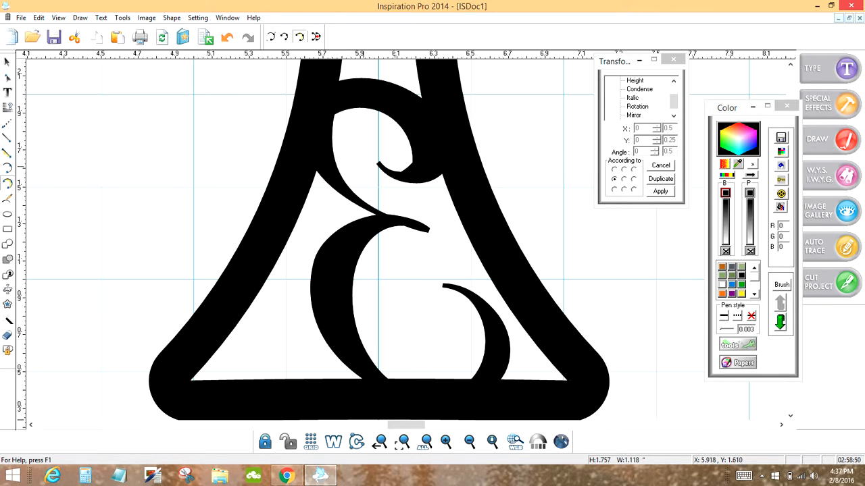
left_click(401, 215)
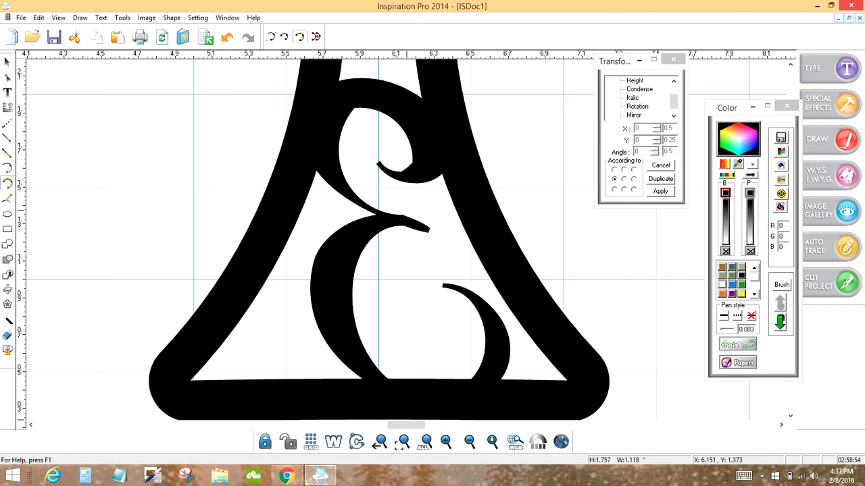
left_click(358, 201)
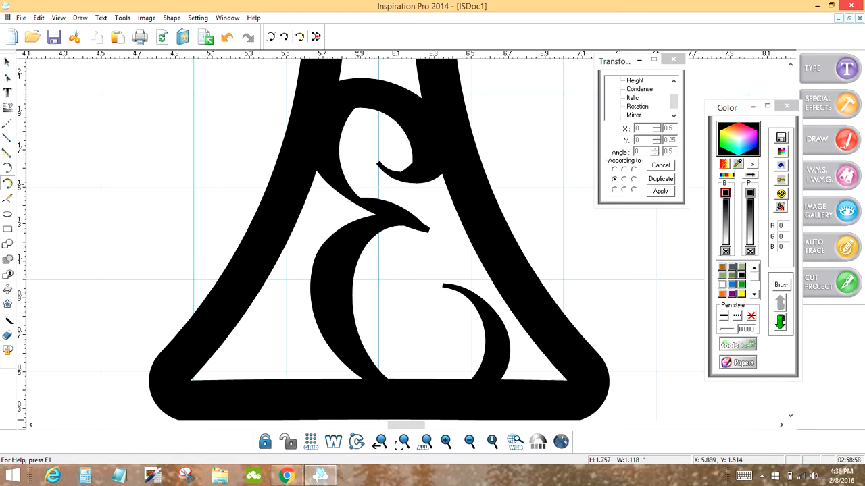
left_click(339, 147)
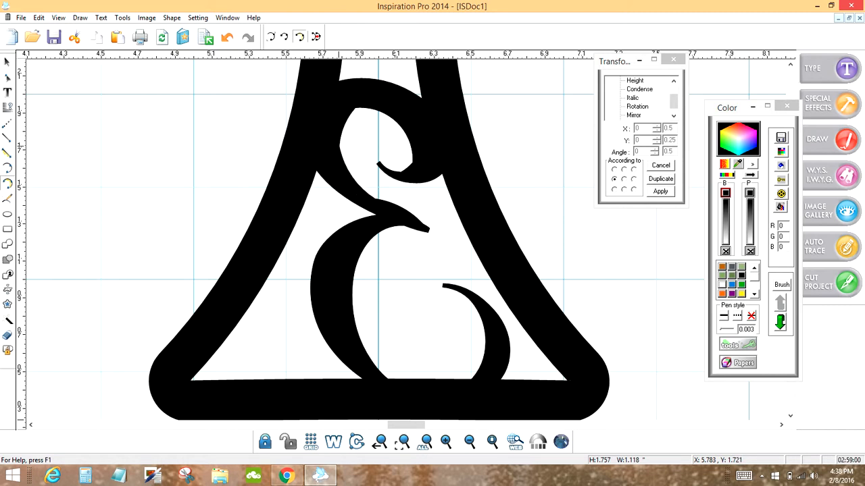
Smooth the inner edge of the flourish's upper curl by adjusting its upper left and lower right points.
key("Escape")
left_click(354, 108)
left_click_drag(355, 108, 359, 113)
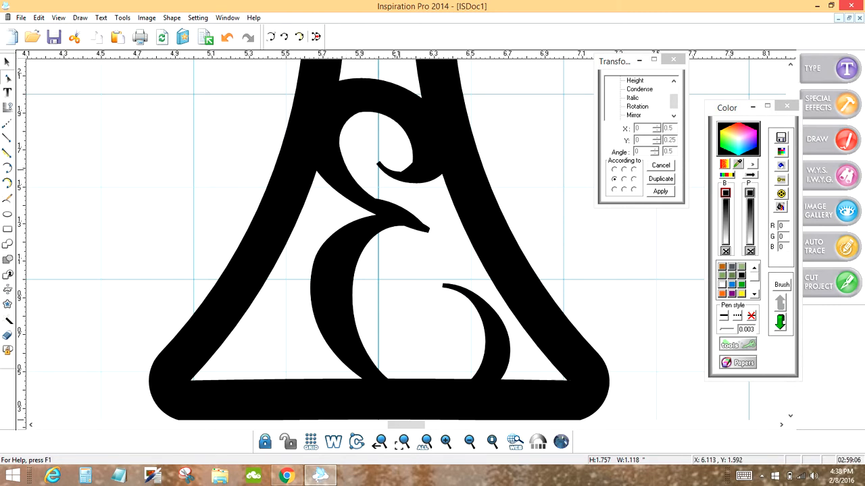
left_click(400, 169)
left_click_drag(402, 173, 411, 164)
left_click(413, 163)
Reshape the thin lower tail of the stem flourish into a thick stroke ending in a round ball.
left_click_drag(443, 287, 451, 305)
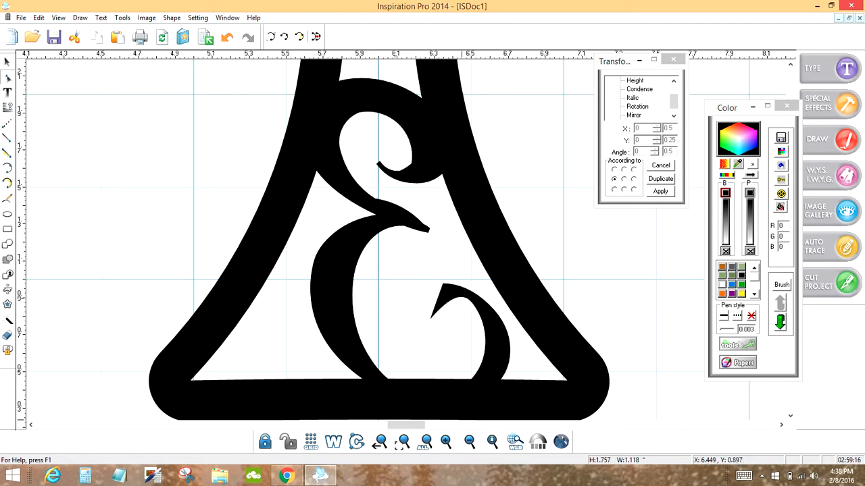
left_click(462, 298)
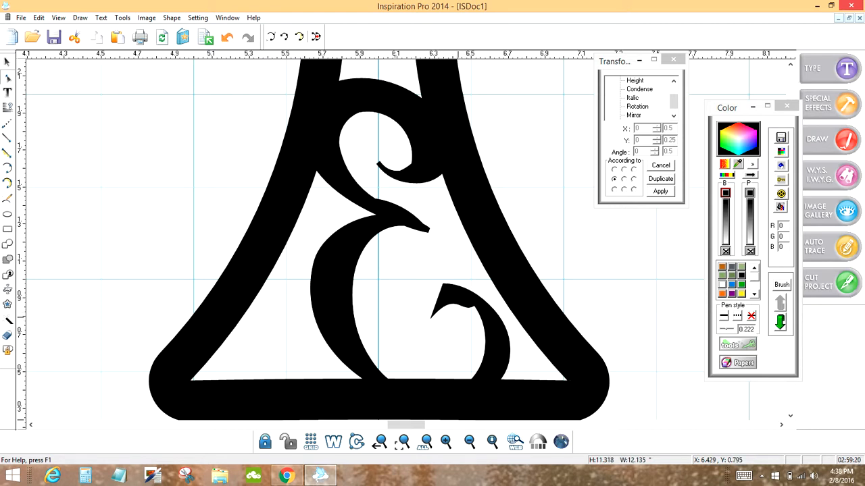
left_click_drag(439, 286, 404, 258)
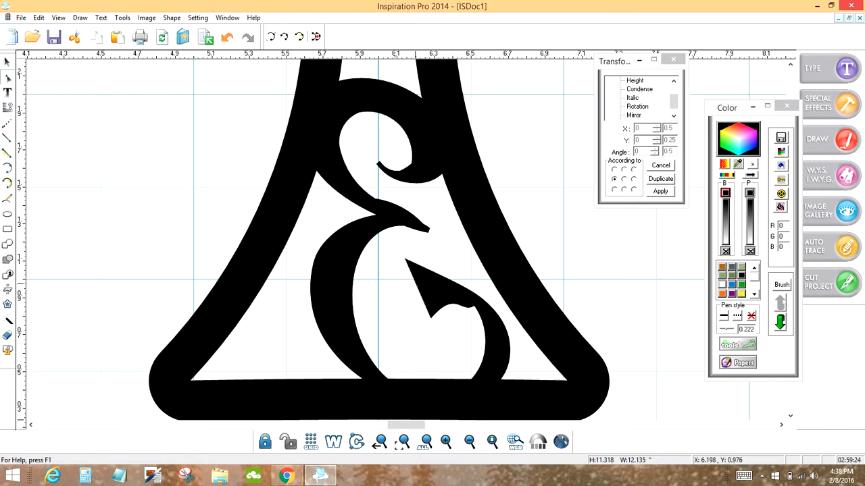
left_click_drag(407, 291, 381, 303)
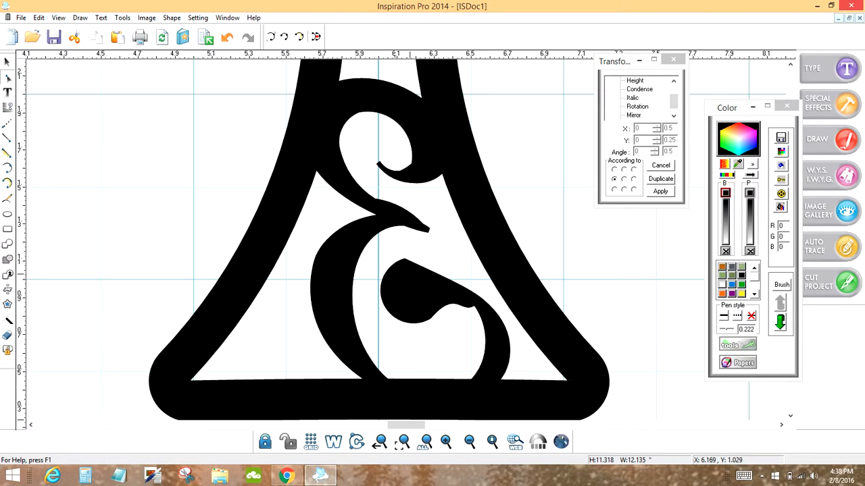
left_click_drag(405, 259, 427, 275)
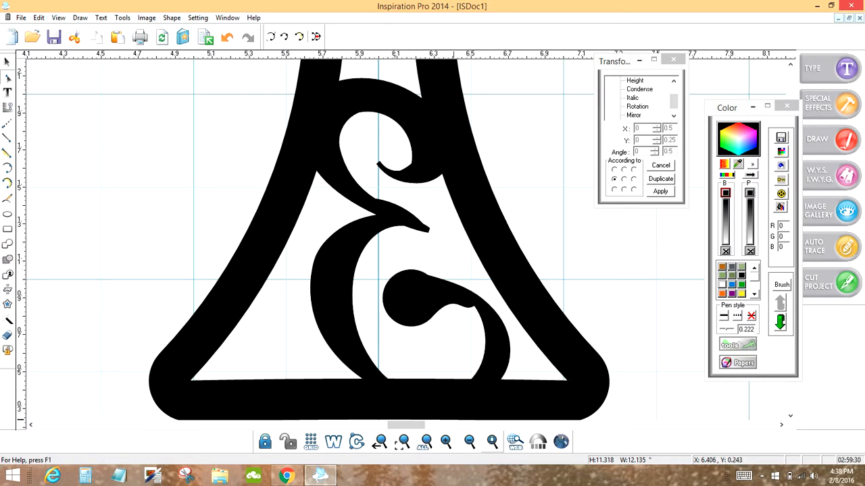
Pull the left side of the flourish's lower curve outward into one wide bulge that overlaps the stem's left outline.
left_click(491, 441)
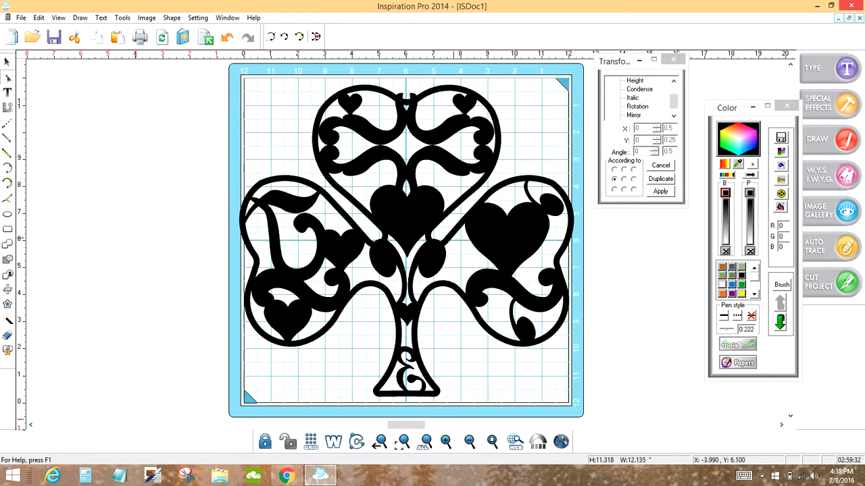
left_click(7, 62)
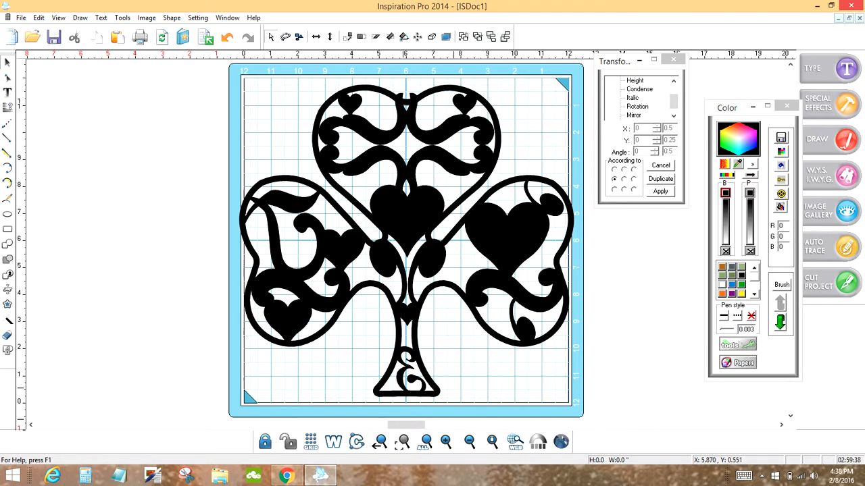
left_click(398, 376)
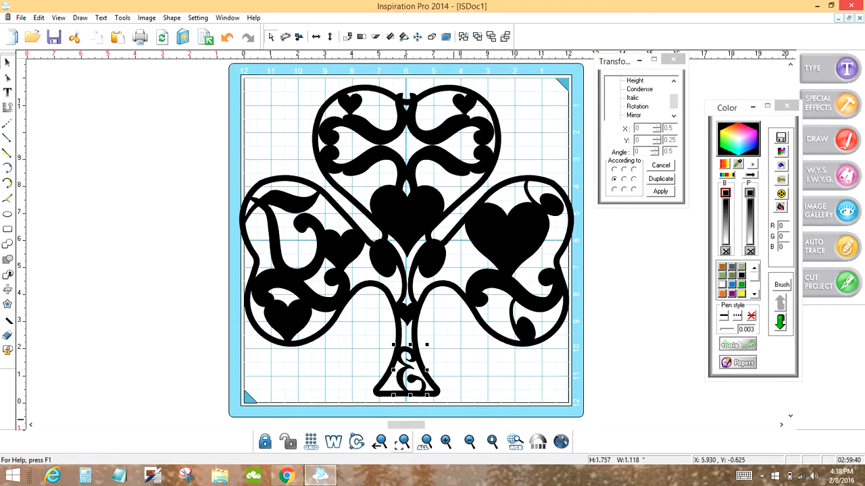
left_click(403, 441)
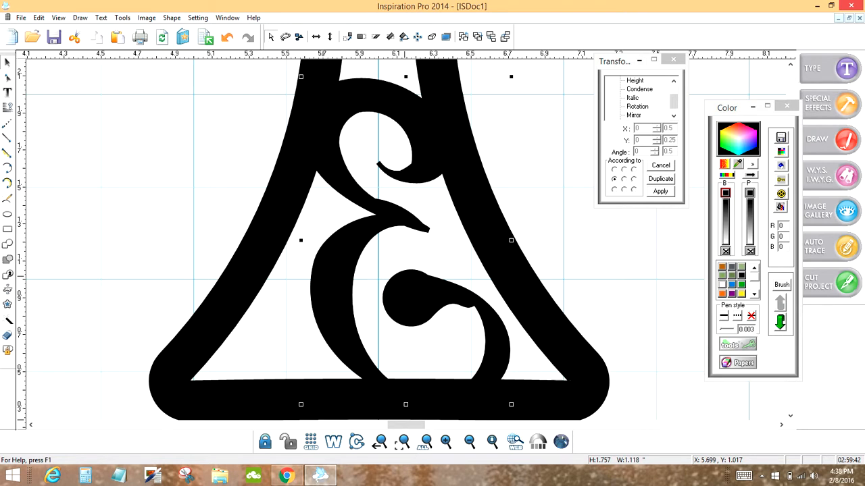
left_click(7, 78)
left_click_drag(307, 298, 262, 305)
left_click_drag(323, 240, 255, 219)
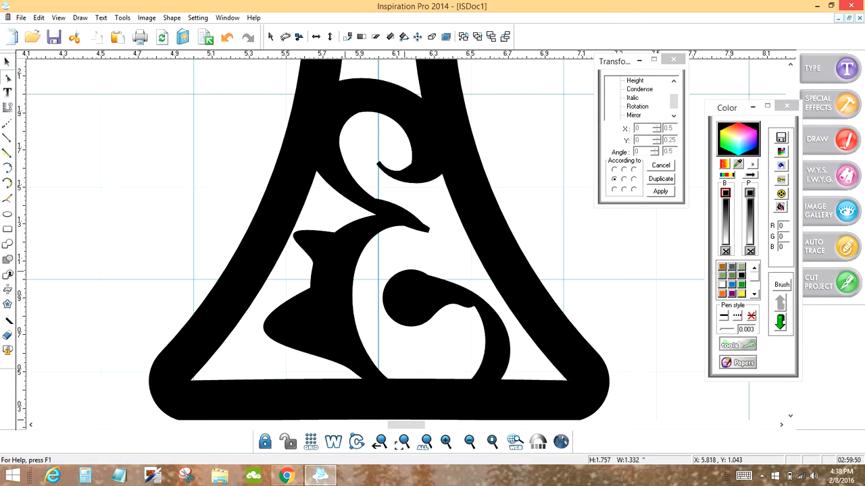
left_click(8, 182)
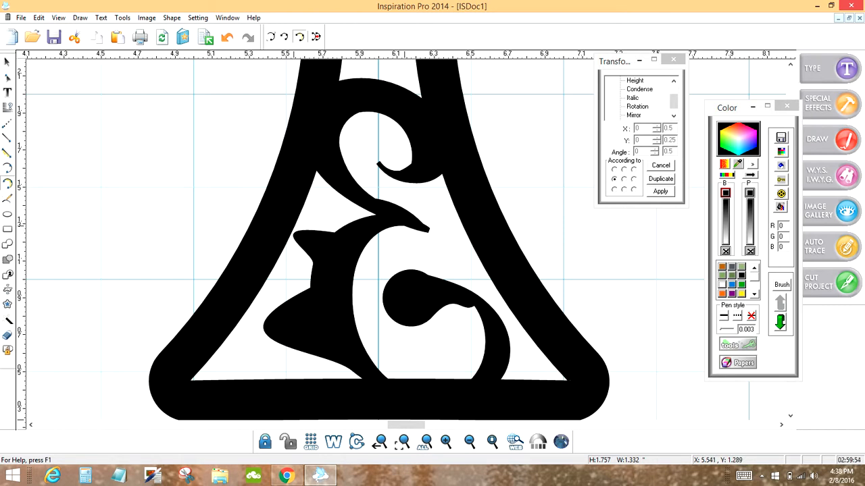
left_click(290, 232)
left_click(281, 341)
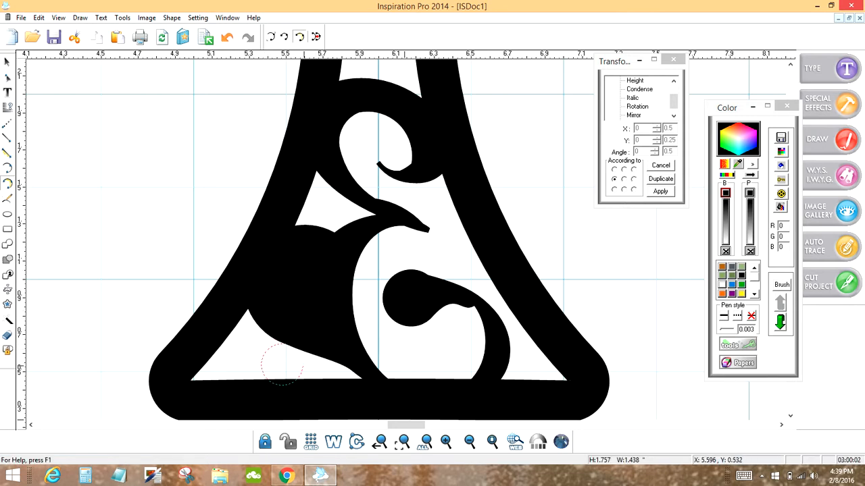
Form a round lobe beneath the flourish's left bulge, touching the stem's base, and tighten the notch between them.
left_click(306, 350)
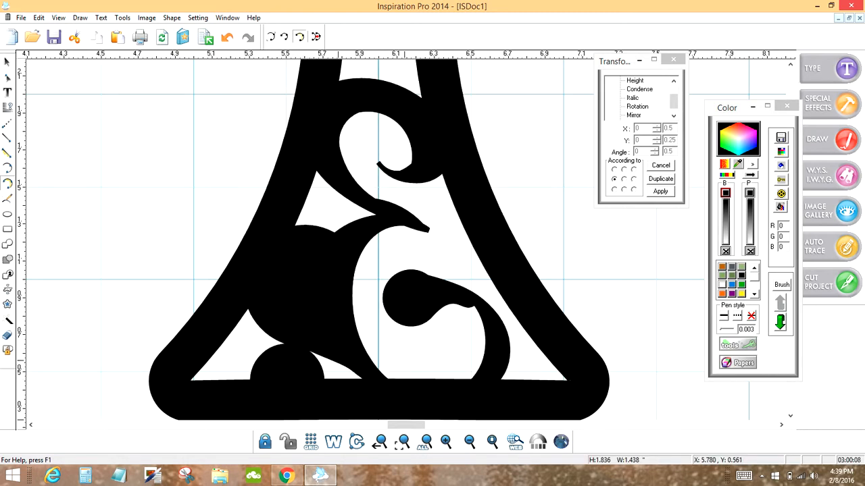
left_click_drag(268, 348, 265, 334)
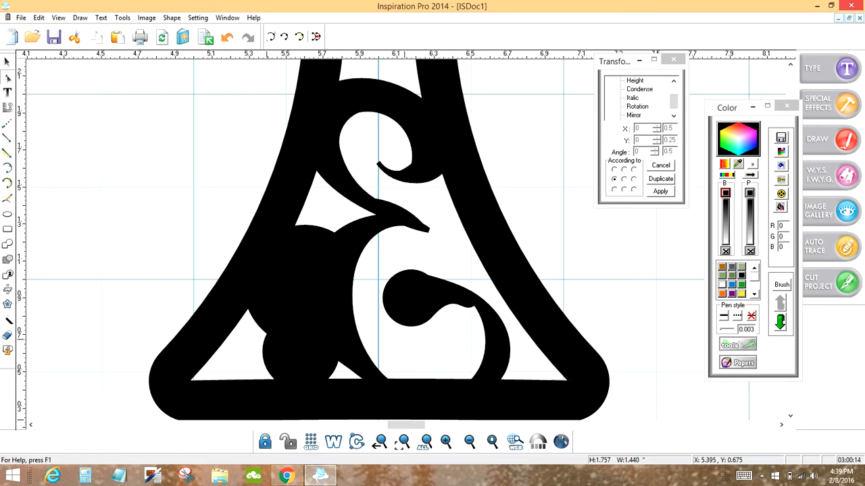
left_click_drag(266, 332, 299, 334)
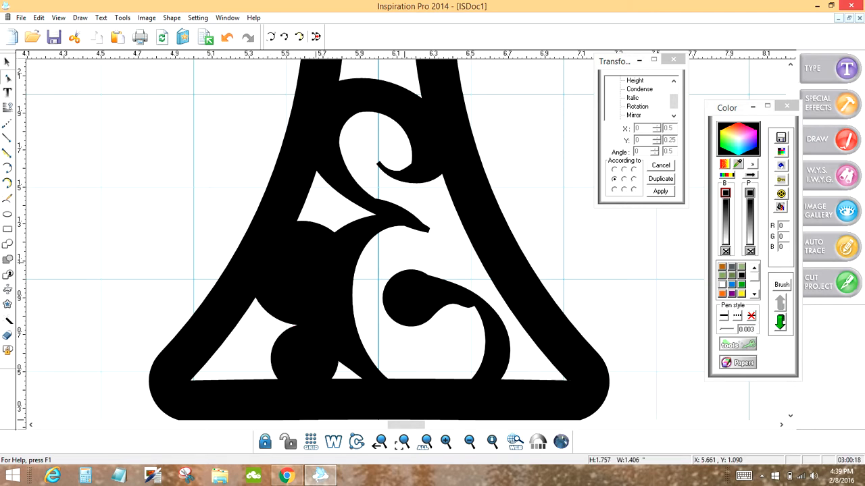
Using the wireframe view, pull the flourish's large left bulge inward so it only slightly overlaps the stem, and restore the filled view.
left_click(283, 227)
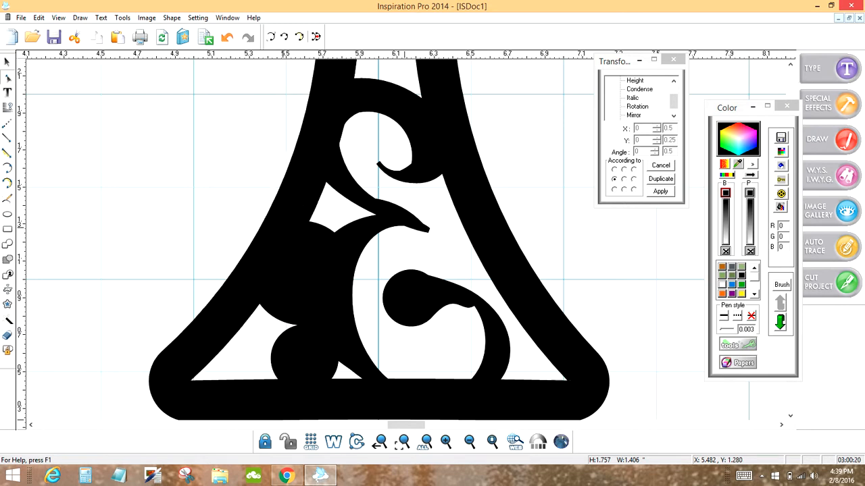
left_click(282, 228)
left_click_drag(283, 227, 269, 224)
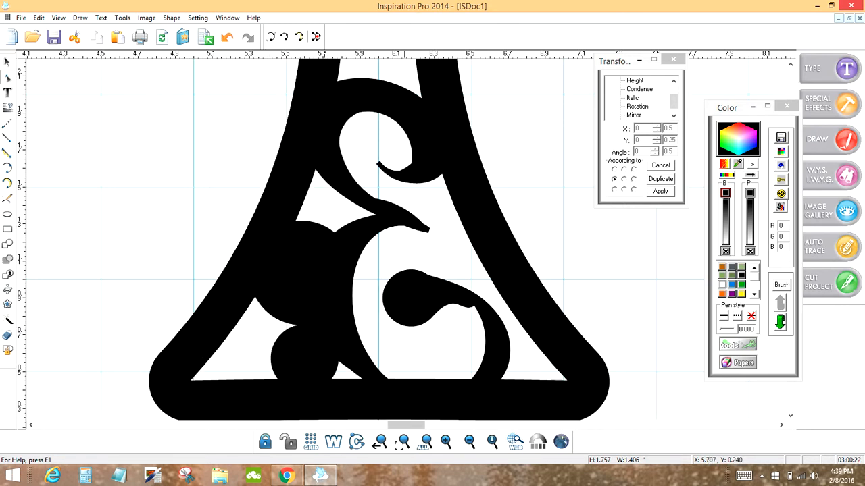
left_click(334, 442)
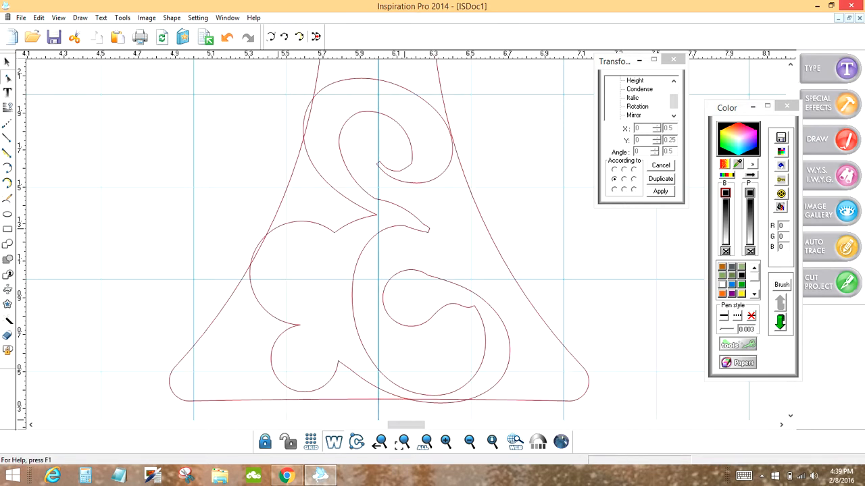
left_click_drag(278, 227, 297, 231)
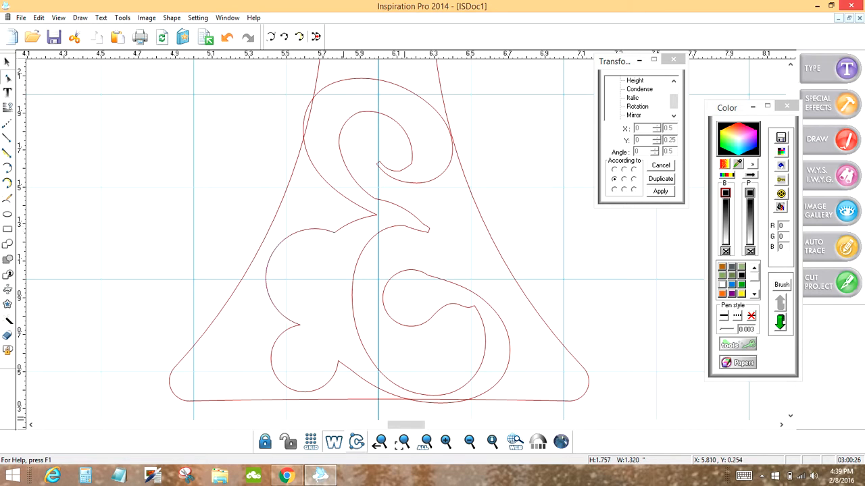
left_click(334, 442)
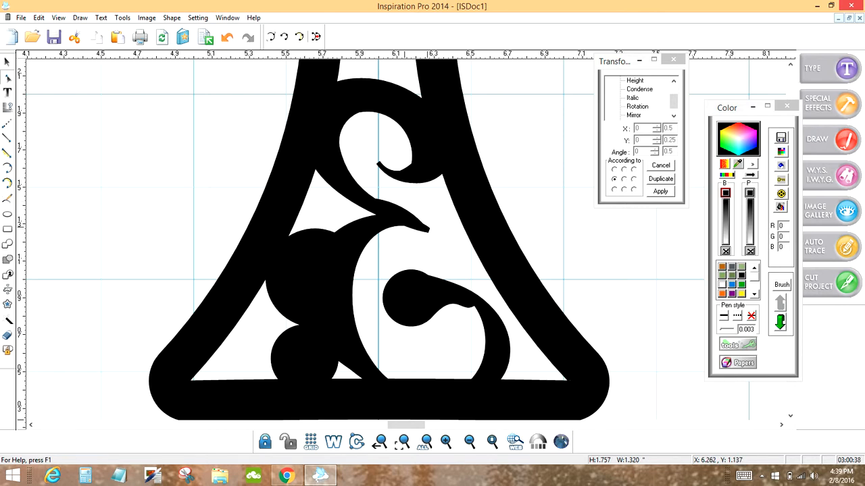
Try to shift the stem flourish left across the stem's outline, and undo the move.
left_click(432, 219)
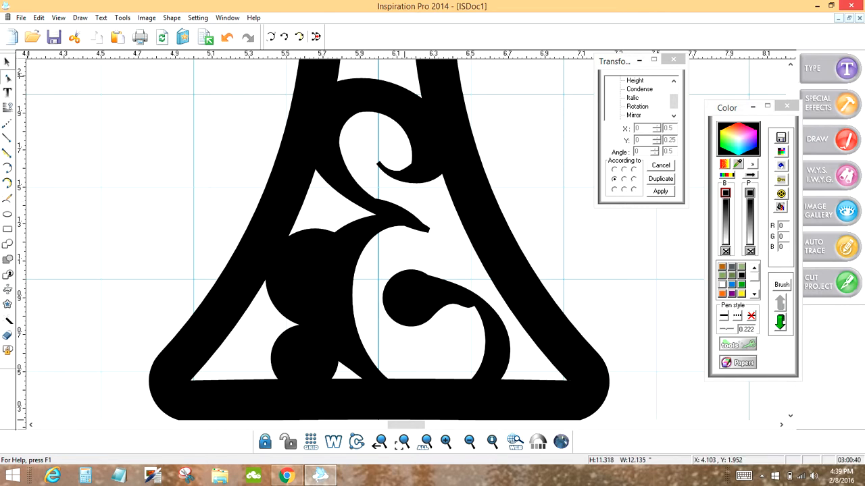
left_click(7, 77)
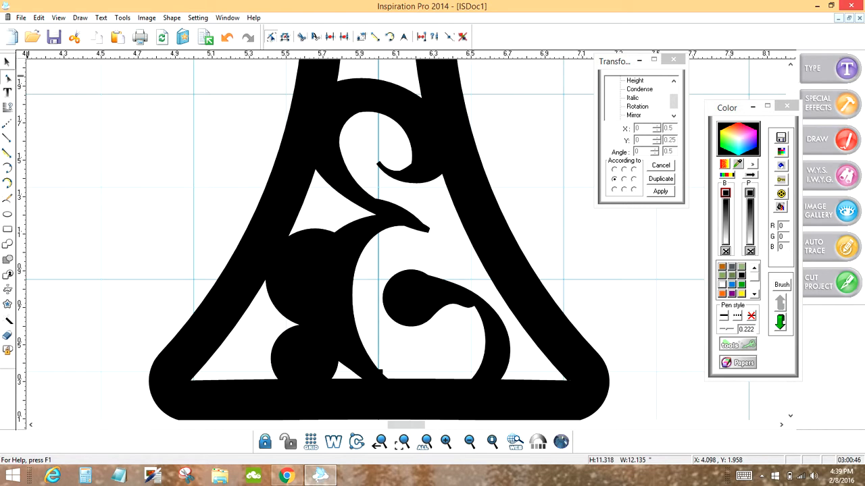
left_click(7, 62)
left_click(378, 375)
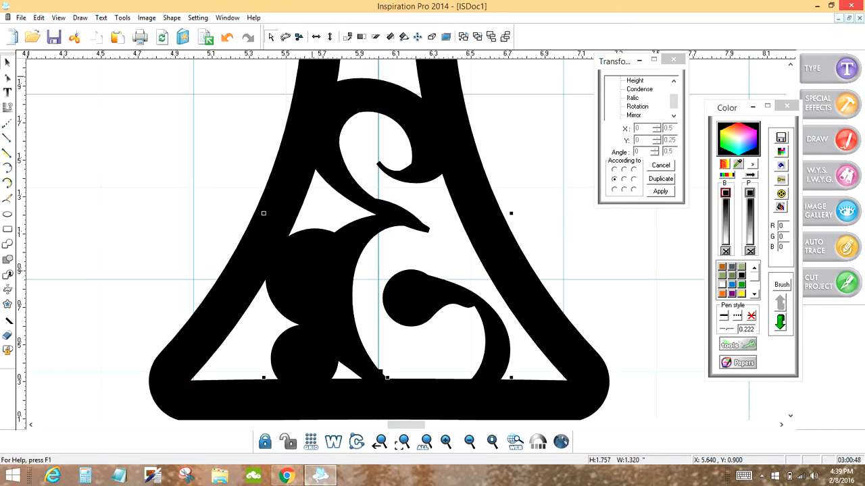
left_click_drag(310, 270, 240, 269)
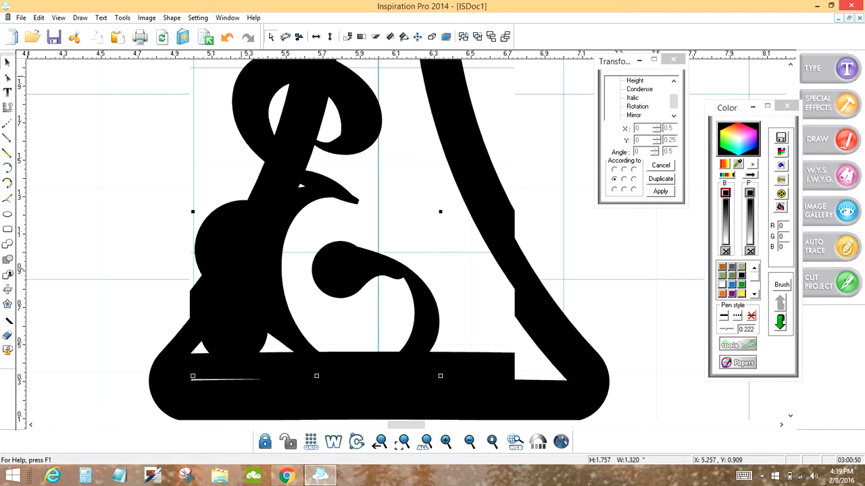
left_click(226, 36)
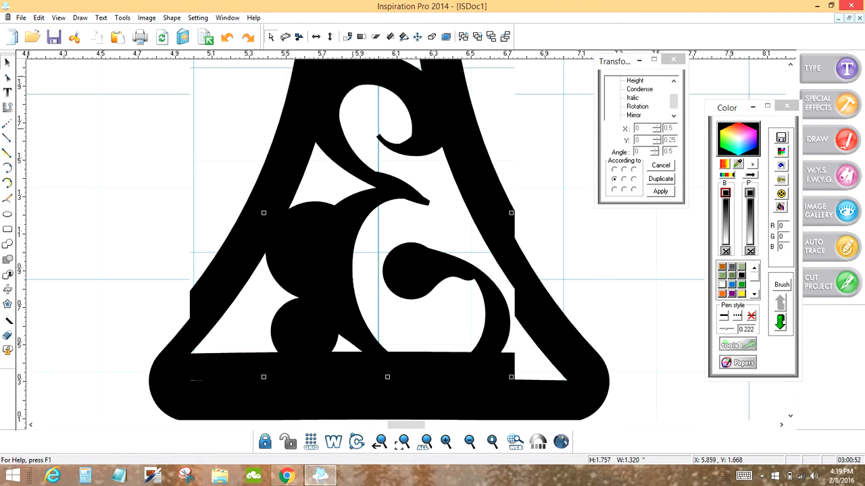
Try to reshape the inner edge of the stem flourish's upper loop with the curve tool.
left_click(183, 197)
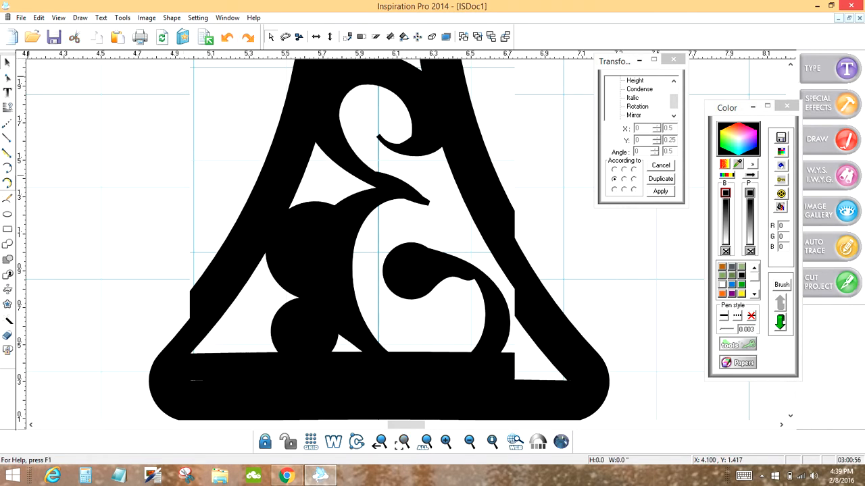
left_click(7, 182)
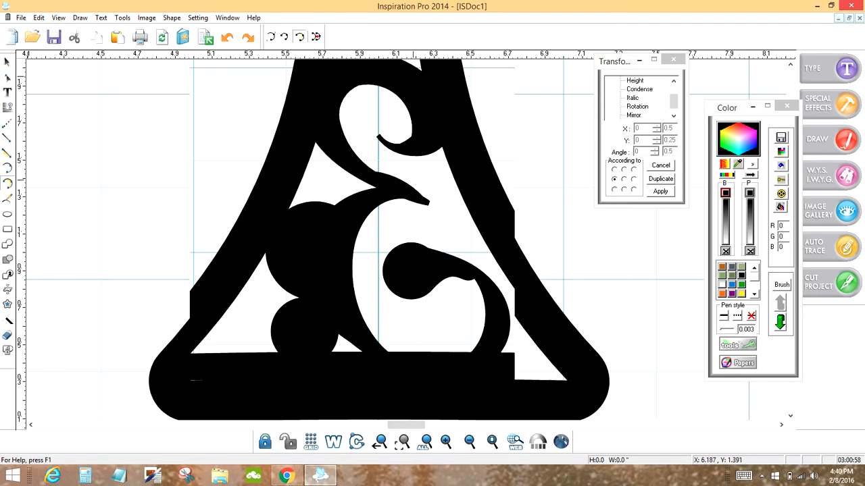
left_click(355, 150)
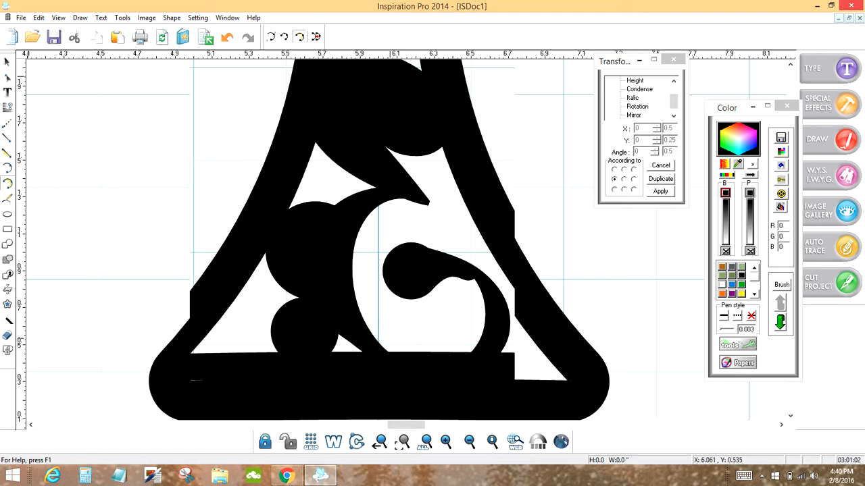
Delete the flourish from the stem and place a copy of the left leaf's lower heart across the stem's base.
left_click(491, 441)
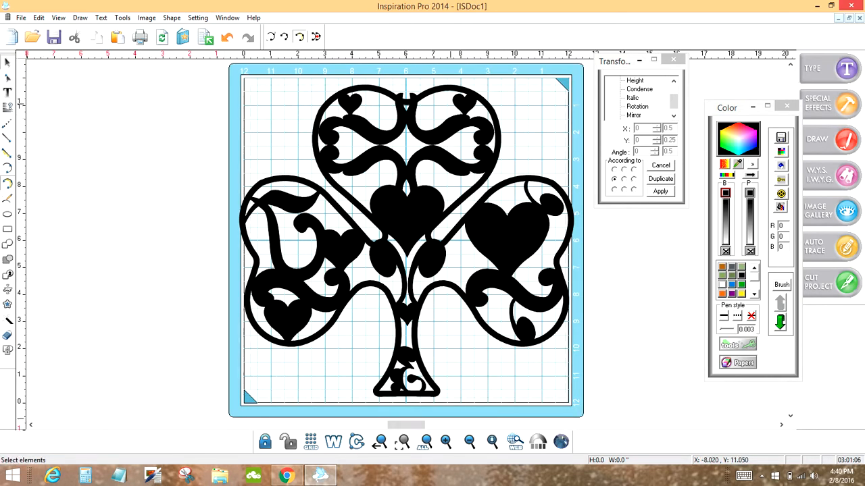
left_click(408, 354)
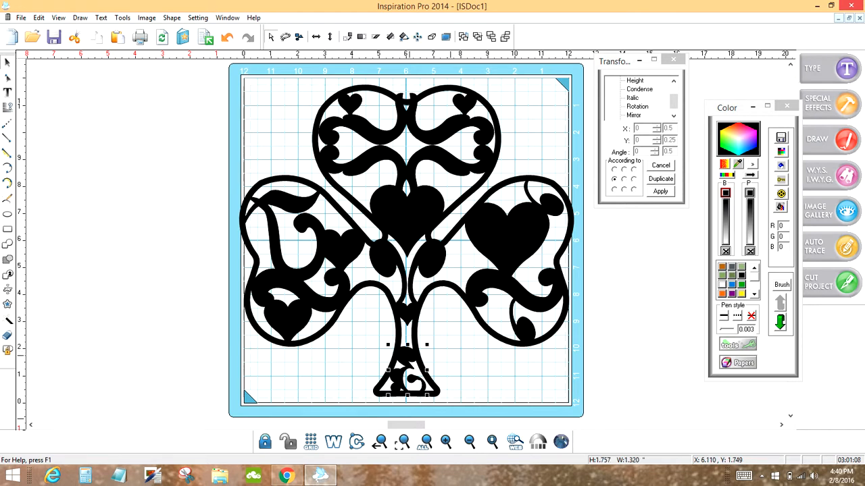
key("Delete")
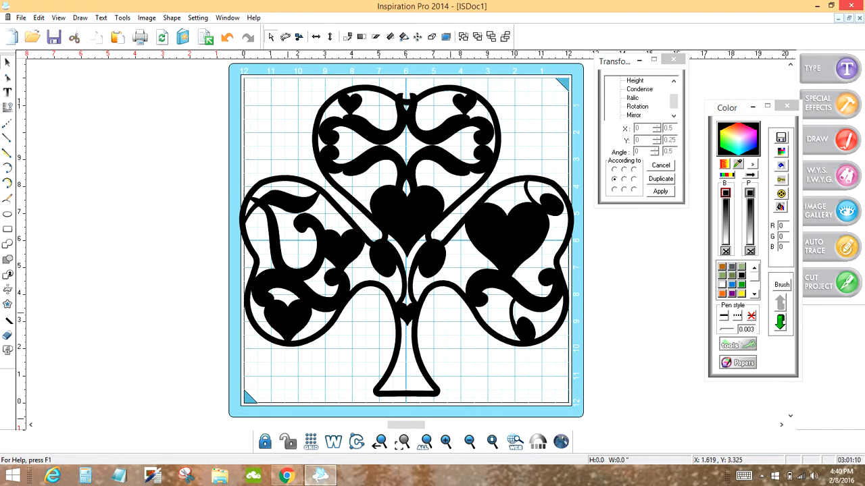
left_click(287, 315)
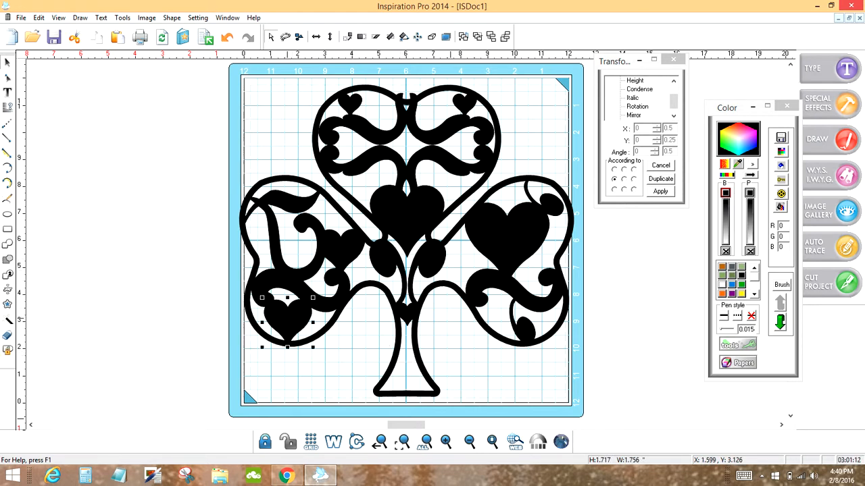
left_click_drag(286, 317, 381, 390)
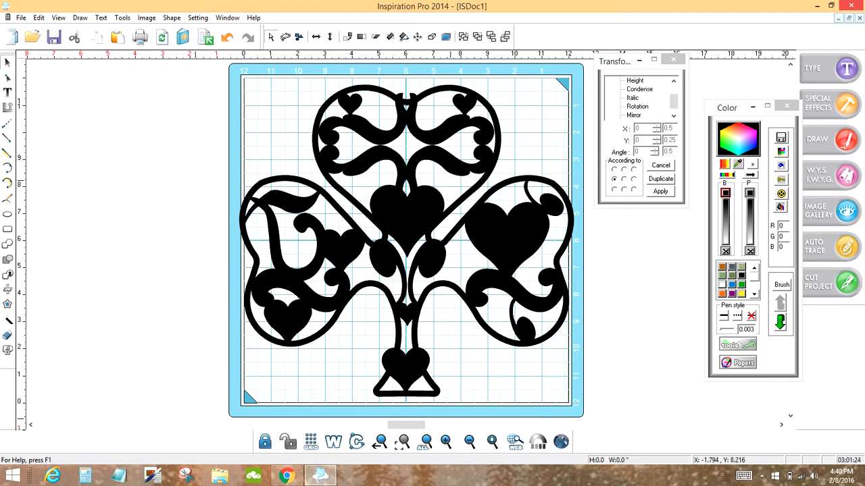
Try to merge all the shamrock's shapes with the weld commands, inspect the outlines of the first attempt, and undo both attempts.
key("ctrl+a")
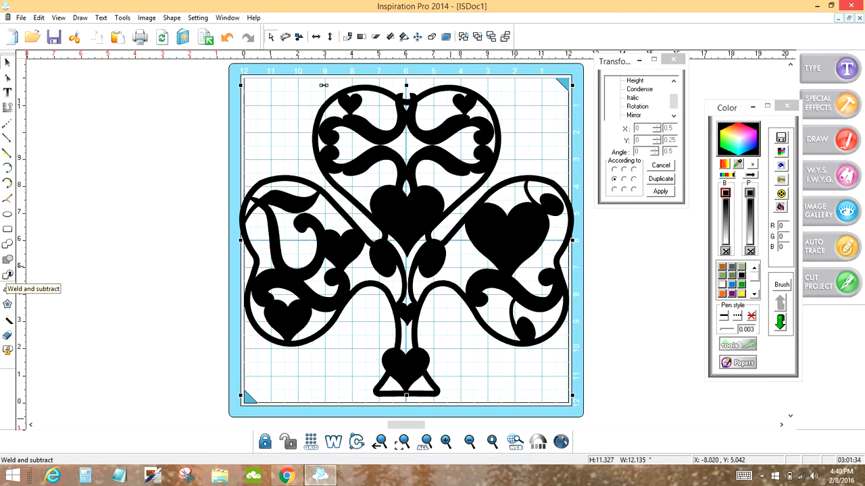
left_click(8, 275)
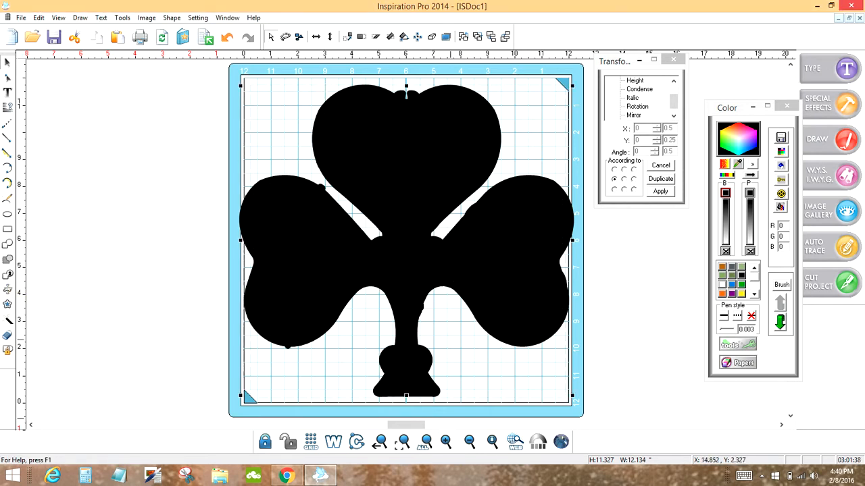
left_click(333, 441)
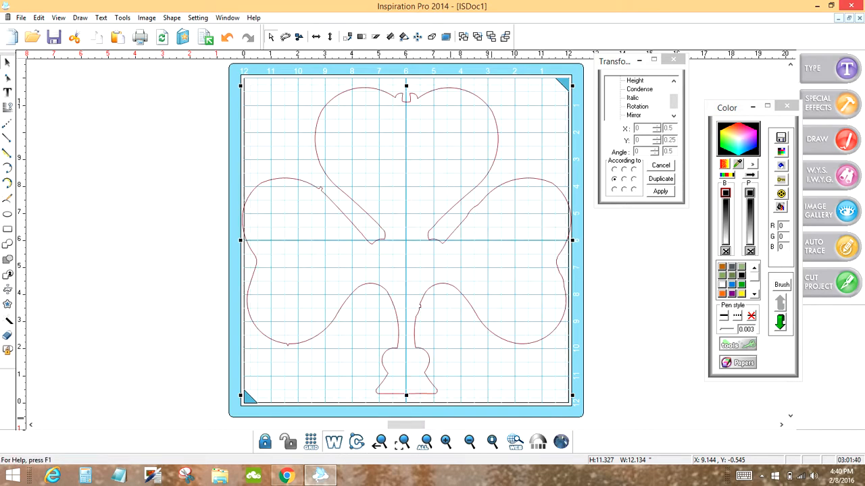
left_click(333, 441)
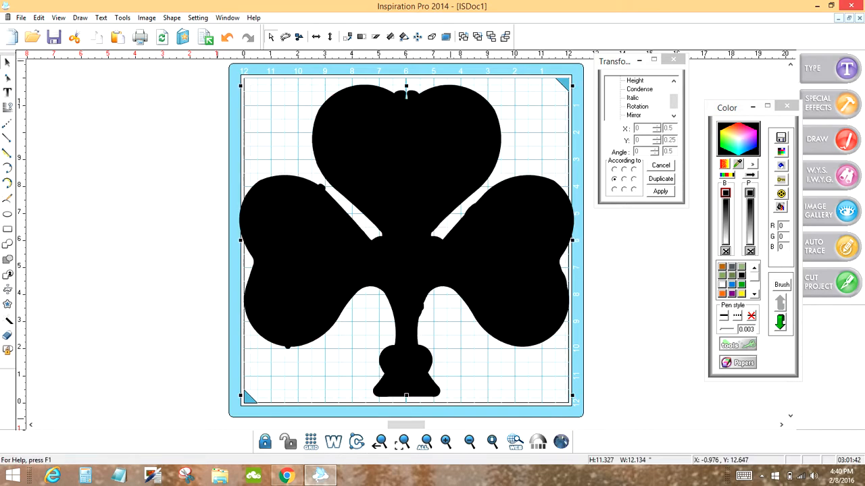
left_click(227, 37)
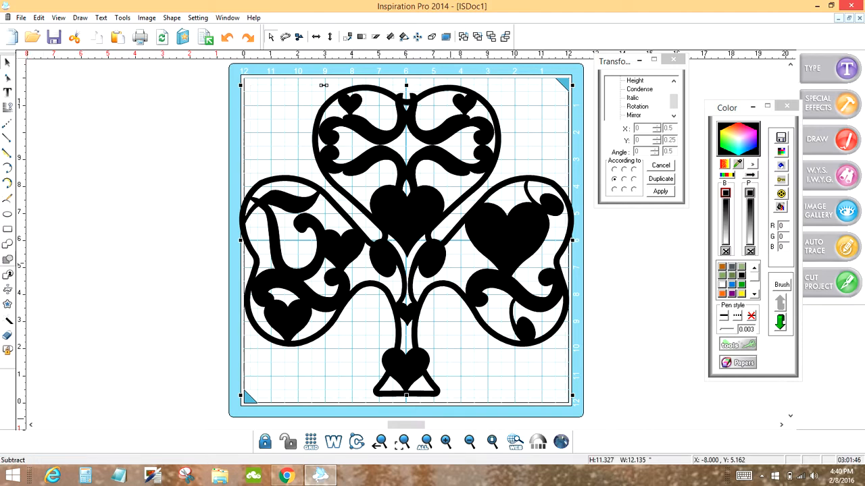
left_click(7, 274)
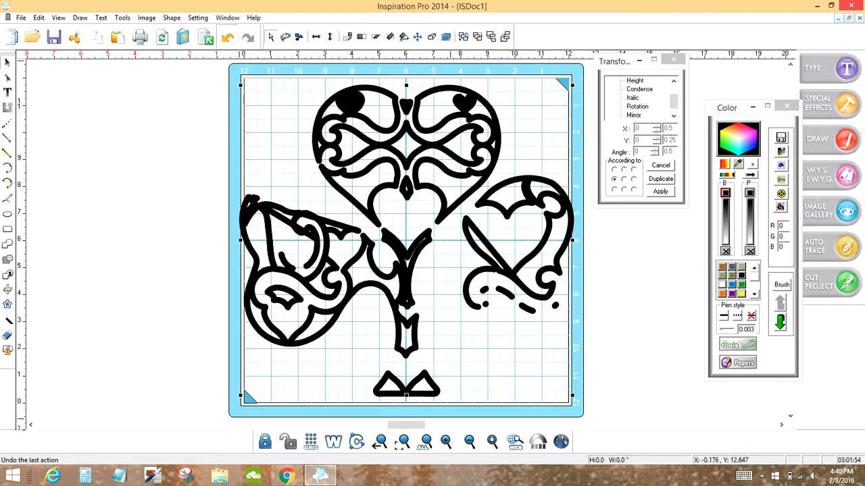
left_click(226, 38)
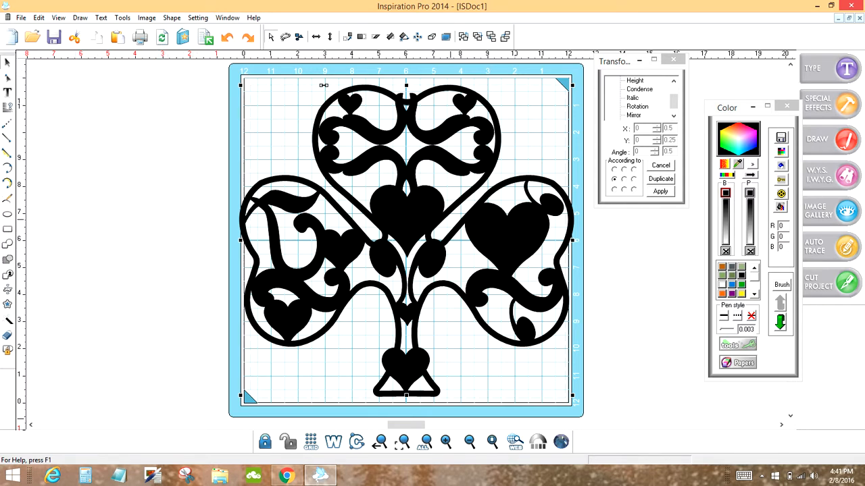
Move the whole shamrock design off the cutting mat into the empty space on its left.
left_click_drag(501, 212, 156, 202)
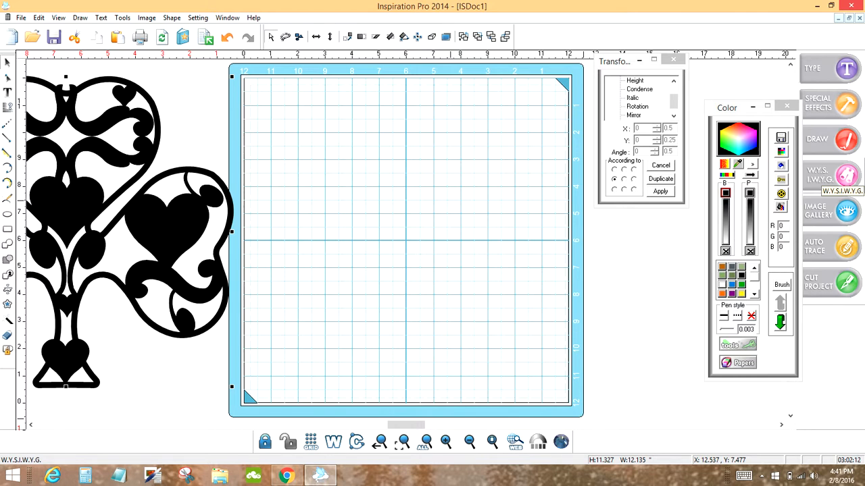
left_click(842, 177)
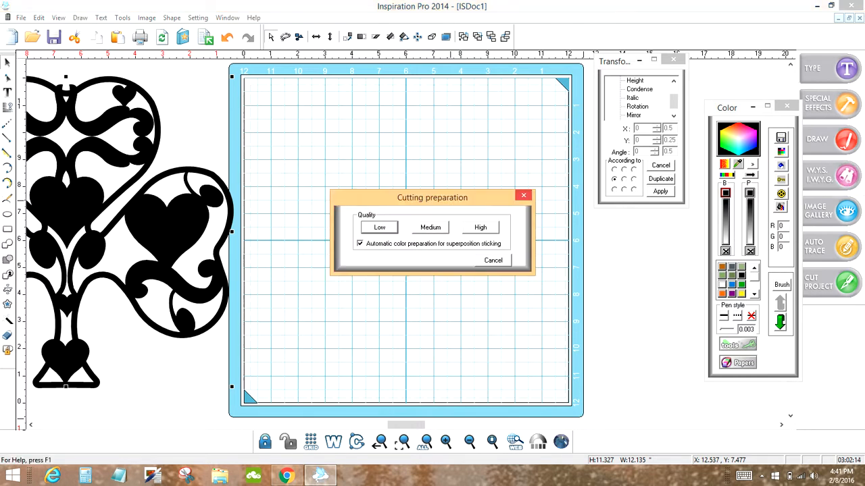
left_click(431, 228)
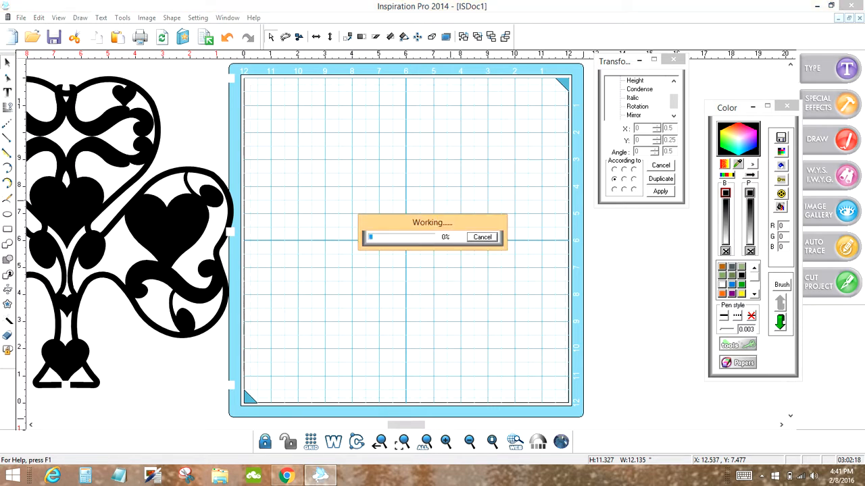
left_click(482, 237)
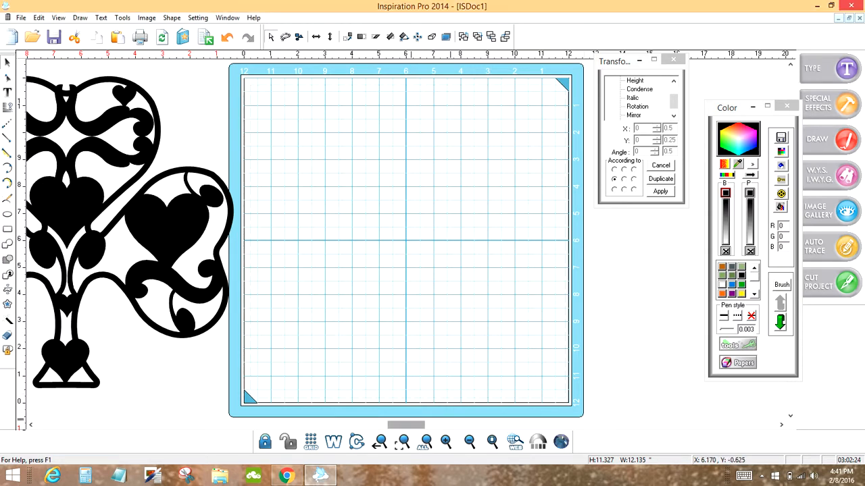
Add the complete shamrock design to the projects1.pic group of the image library.
scroll(405, 240, "left", 5)
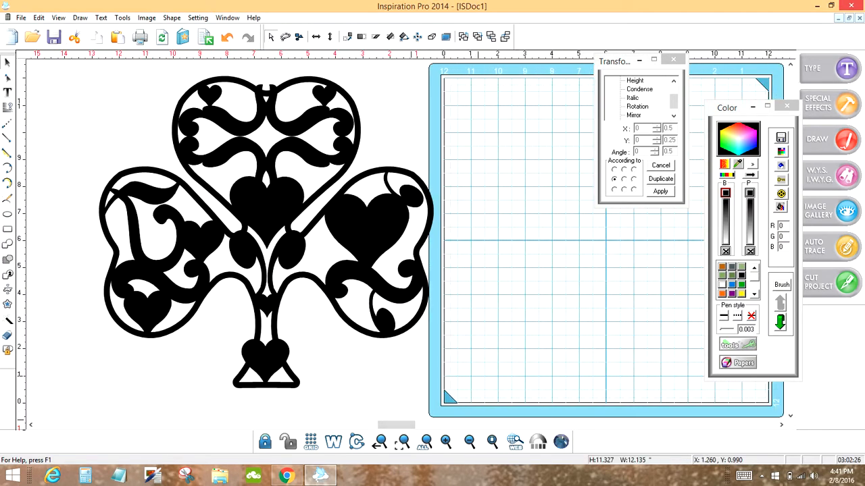
left_click(478, 375)
left_click(182, 77)
left_click(831, 211)
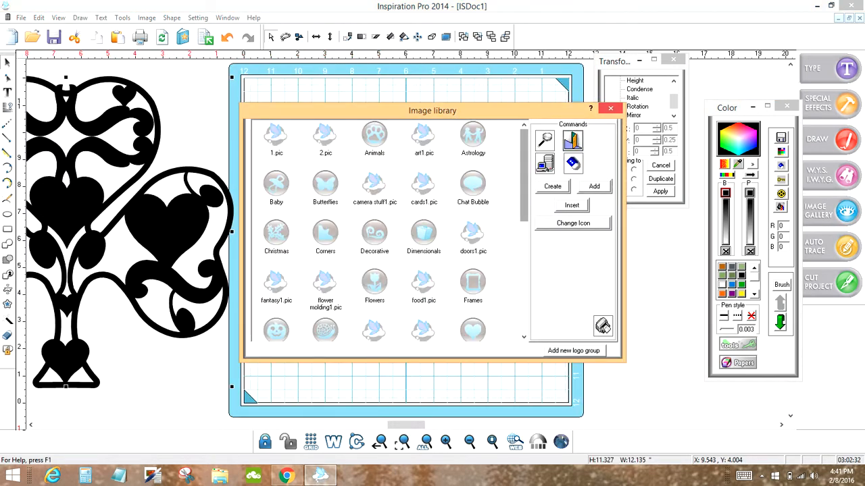
left_click_drag(524, 176, 524, 262)
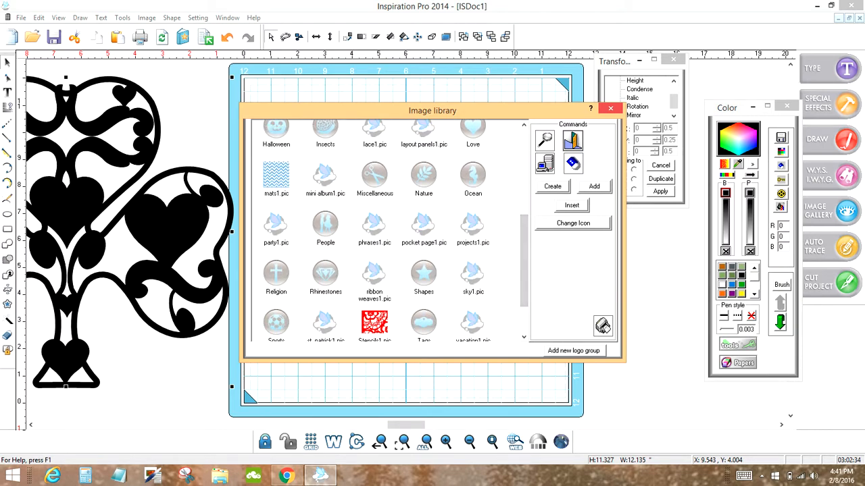
left_click(473, 225)
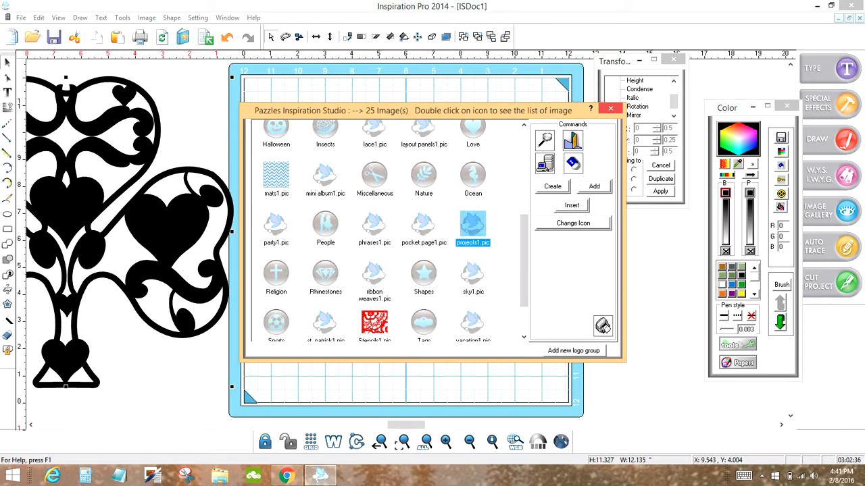
left_click(595, 186)
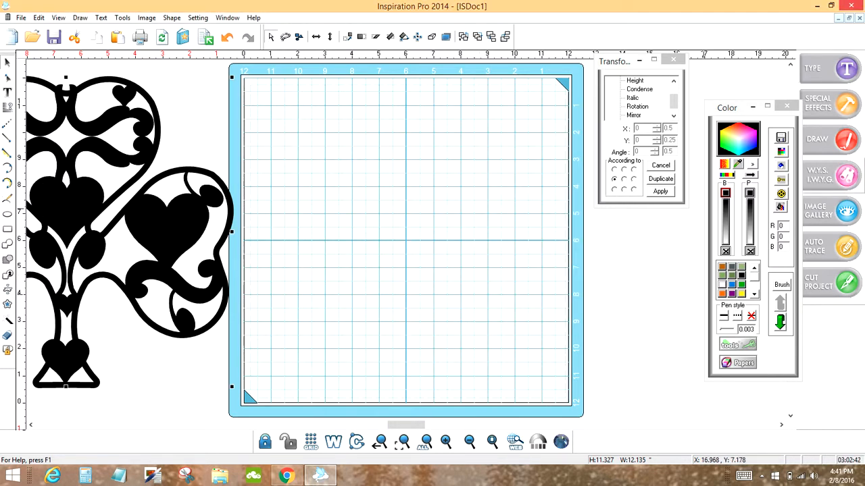
Run the W.Y.S.I.W.Y.G. cutting preparation on the shamrock at Medium quality.
left_click(844, 176)
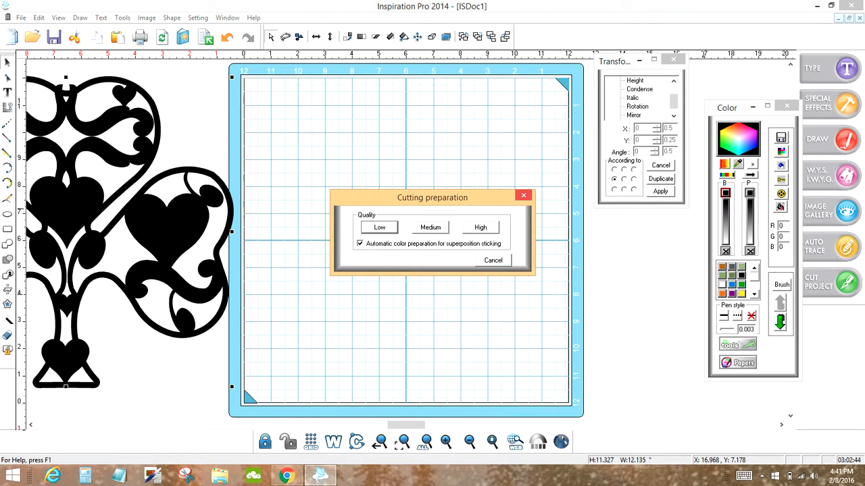
left_click(430, 228)
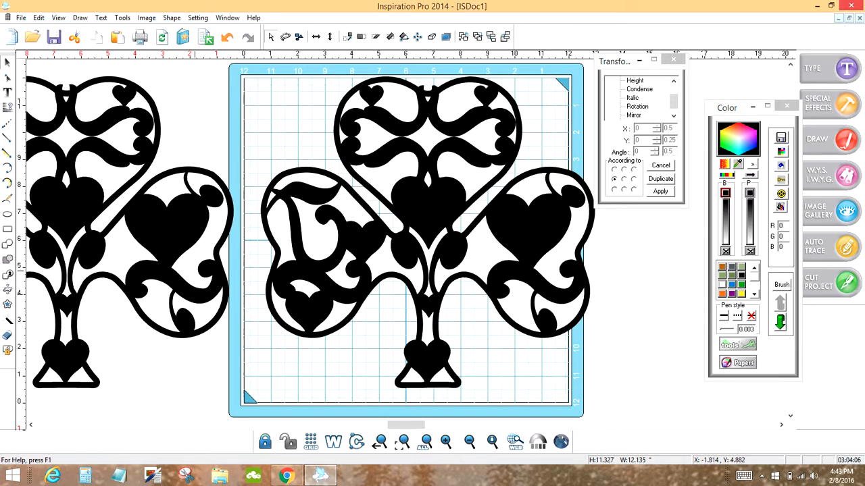
Delete the original shamrock beside the mat, keeping only the prepared copy, and show the whole mat.
left_click(173, 405)
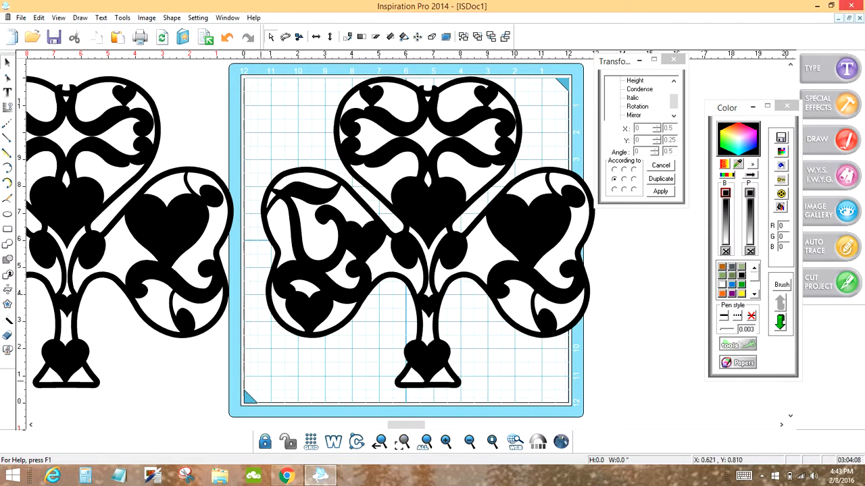
left_click_drag(405, 425, 390, 425)
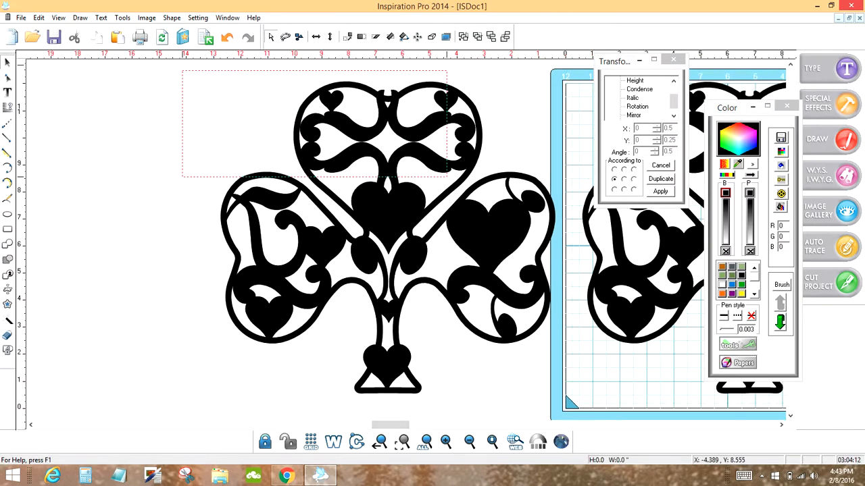
left_click_drag(580, 409, 585, 419)
key("Delete")
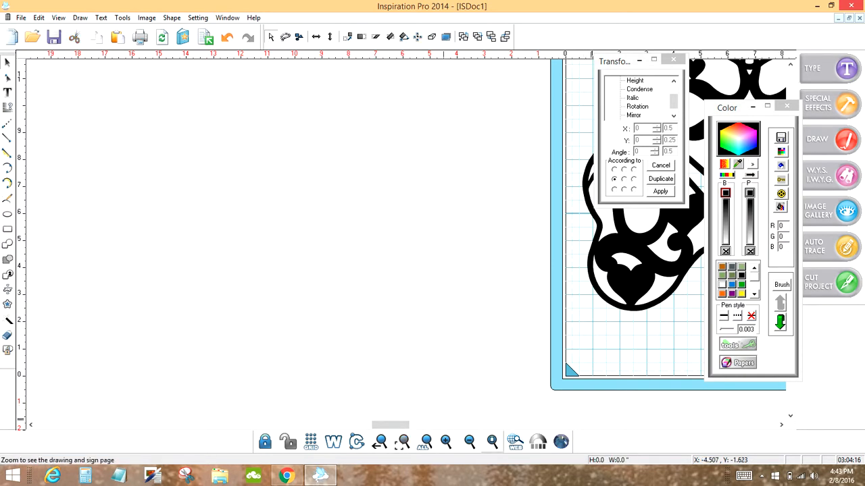
left_click(492, 441)
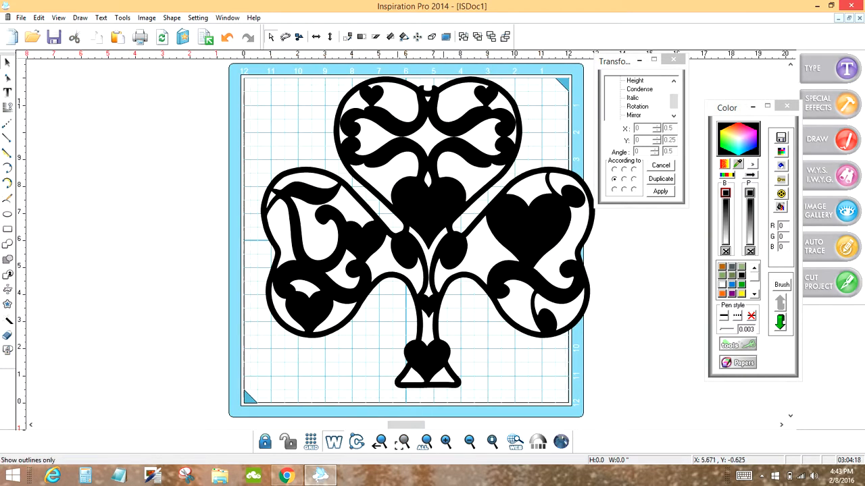
Check the prepared shamrock in outline-only view, then group all its pieces with transparency and shift it down-left on the mat.
left_click(333, 442)
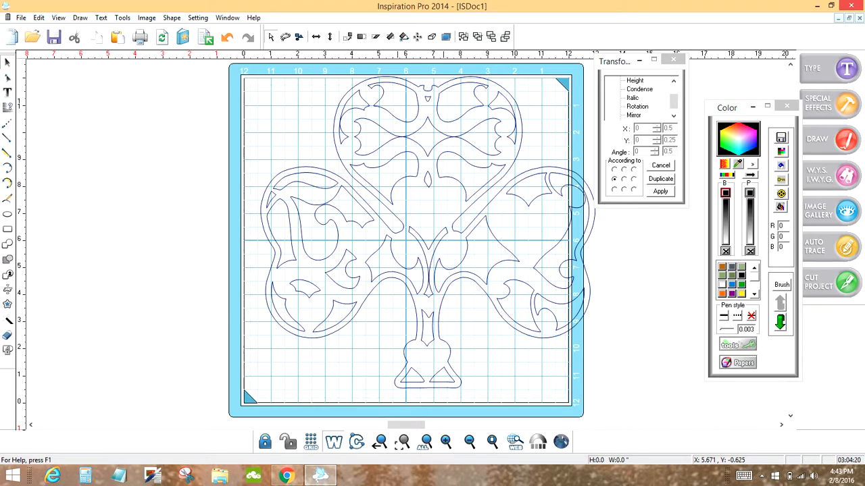
left_click(334, 441)
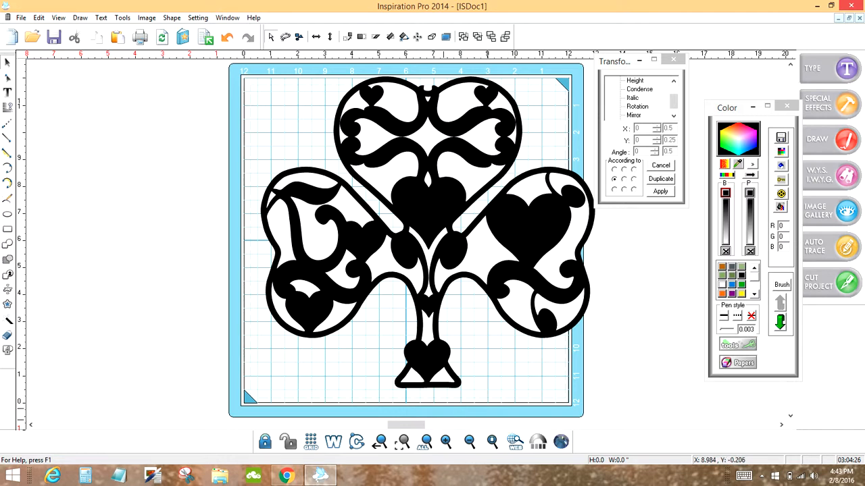
key("ctrl+a")
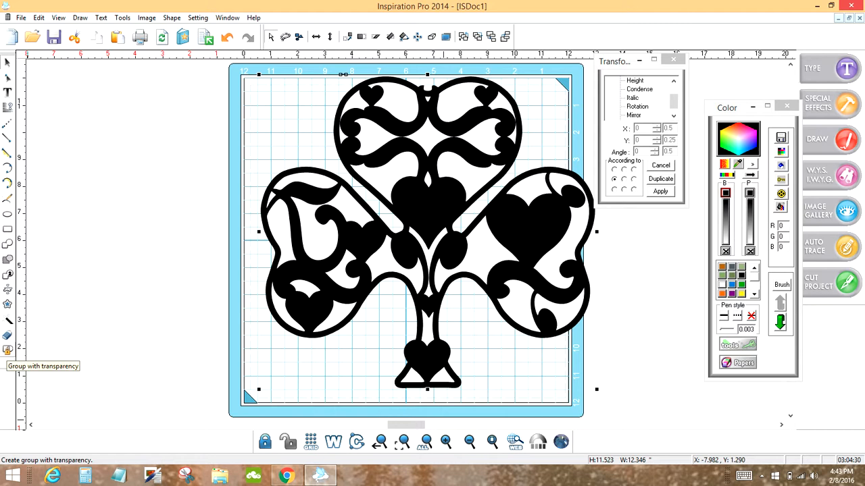
left_click(8, 351)
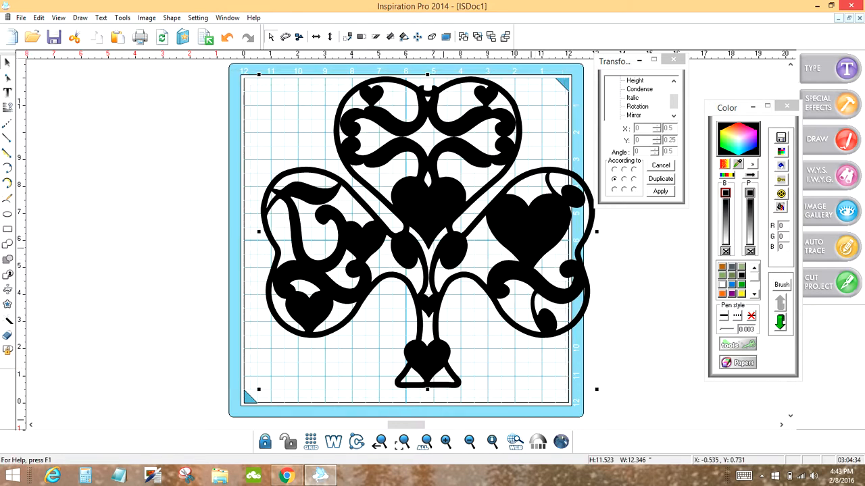
left_click_drag(531, 248, 501, 260)
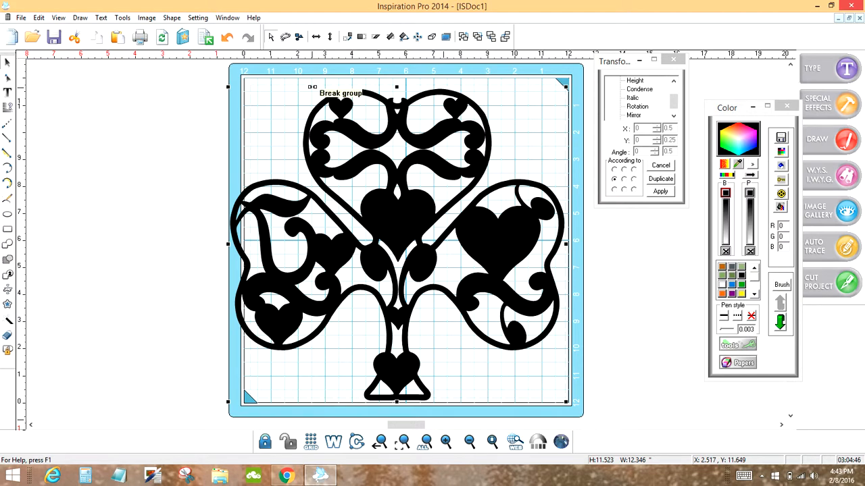
Break the shamrock's group and replace the squared notch at the top centre of the upper leaf with one smooth arc.
left_click(311, 86)
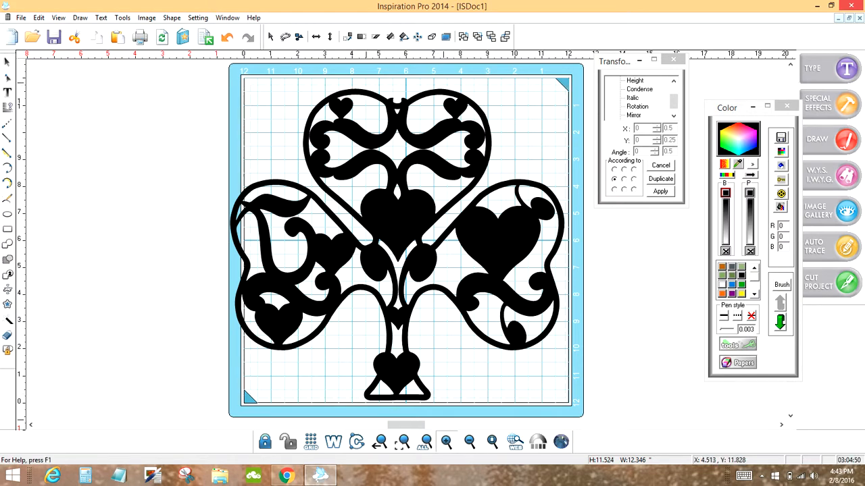
left_click(446, 441)
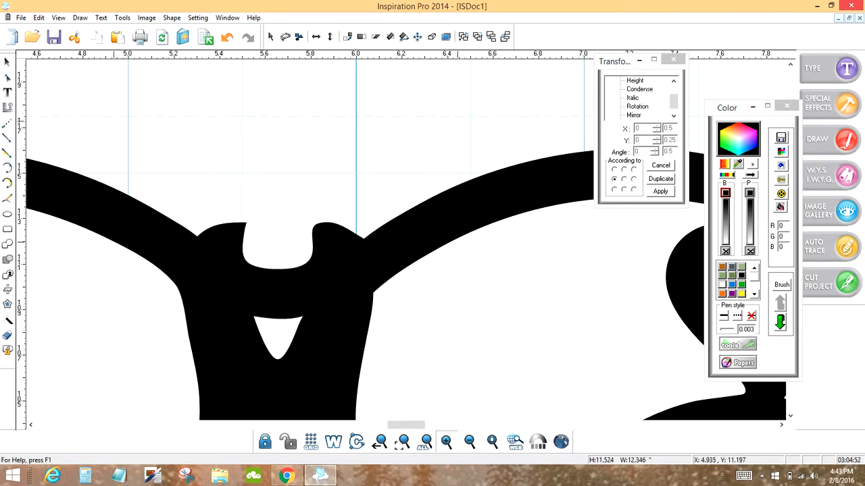
left_click(7, 183)
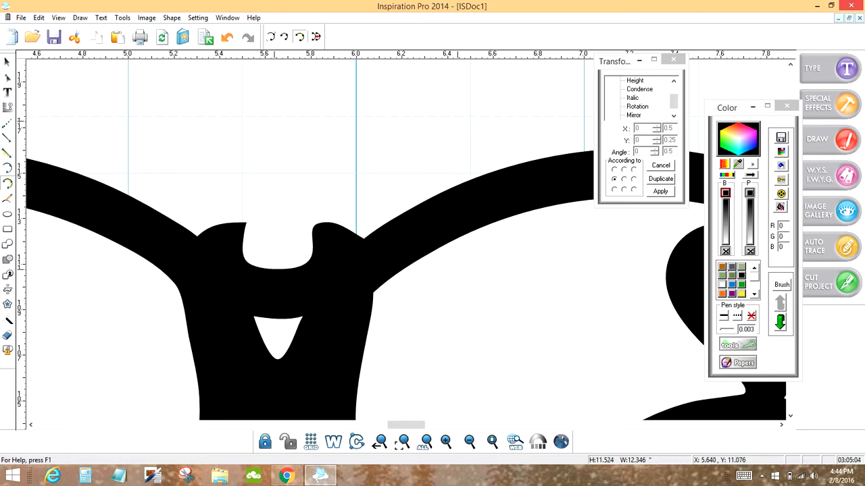
left_click(274, 270)
left_click(365, 240)
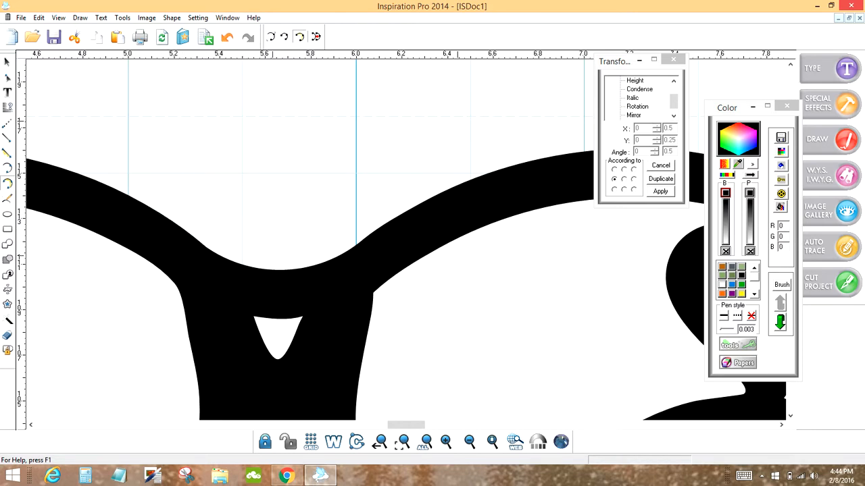
left_click(492, 441)
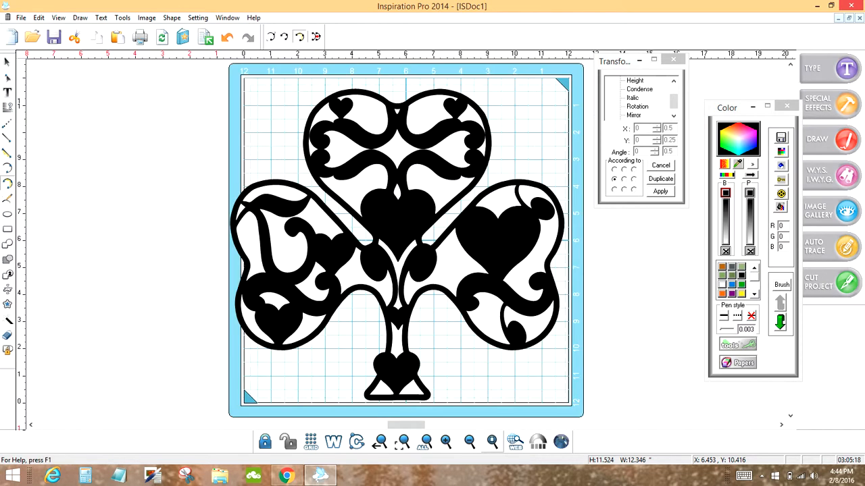
Select the entire corrected shamrock and group it with transparency again.
left_click(7, 61)
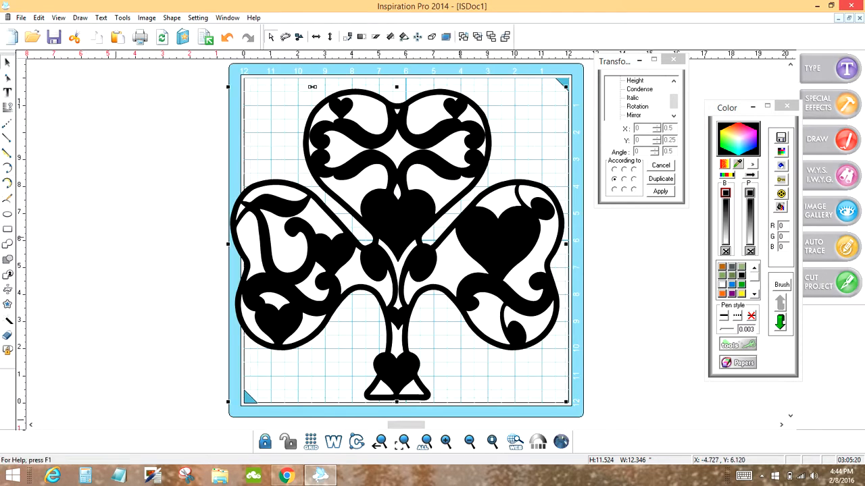
key("ctrl+a")
left_click(8, 350)
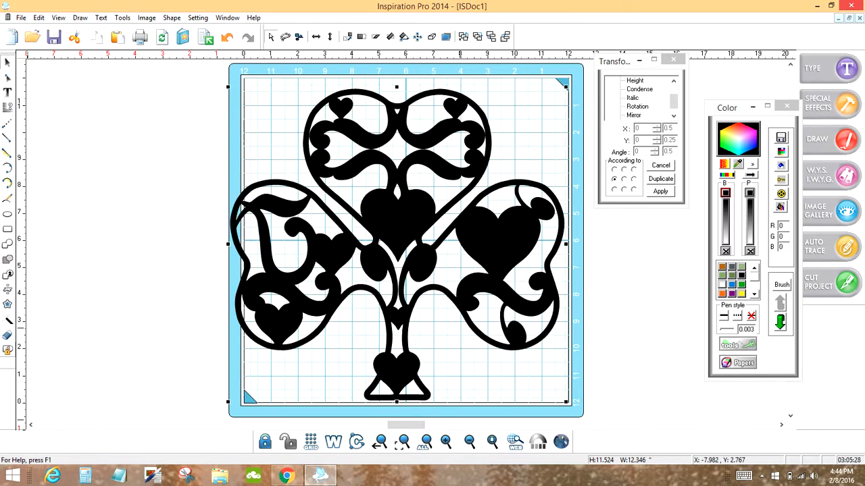
Scale the shamrock proportionally to about 5.92 by 5.53 inches and place it in the lower-left quarter of the mat.
left_click_drag(566, 400, 383, 230)
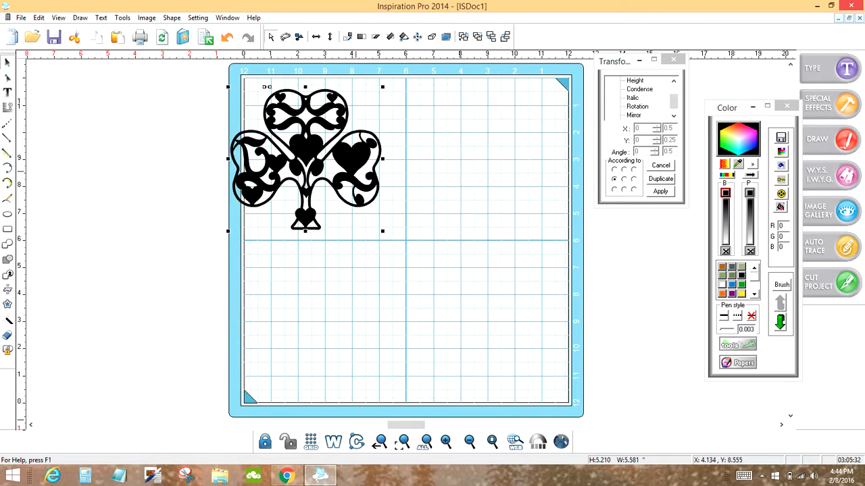
left_click_drag(302, 154, 315, 310)
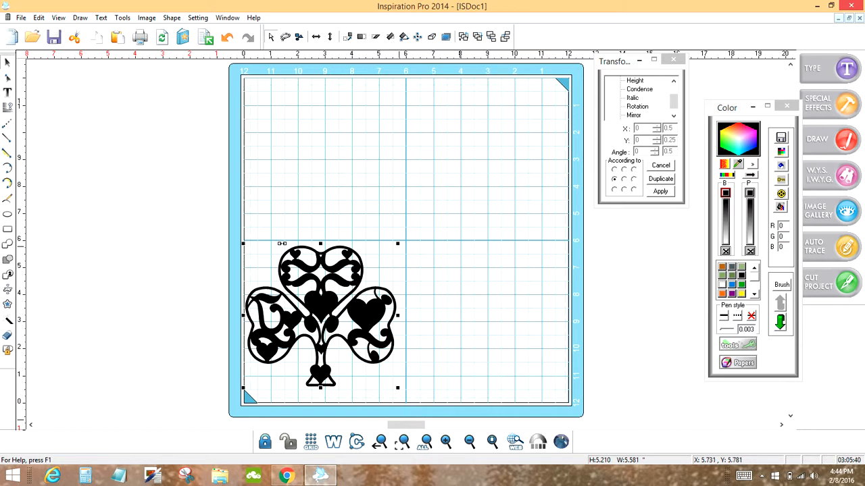
left_click_drag(398, 243, 406, 235)
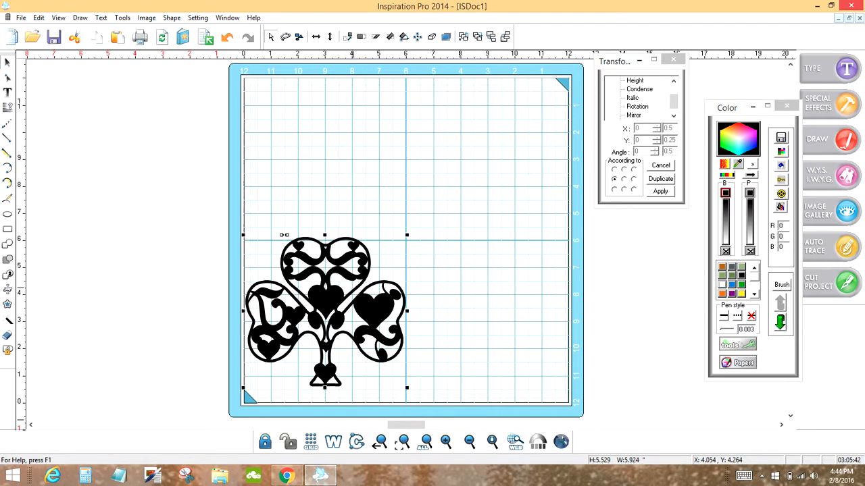
left_click_drag(340, 287, 341, 296)
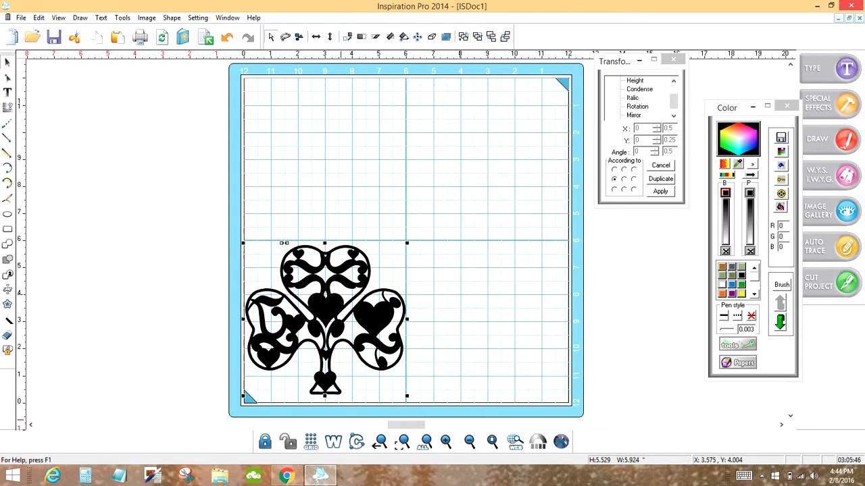